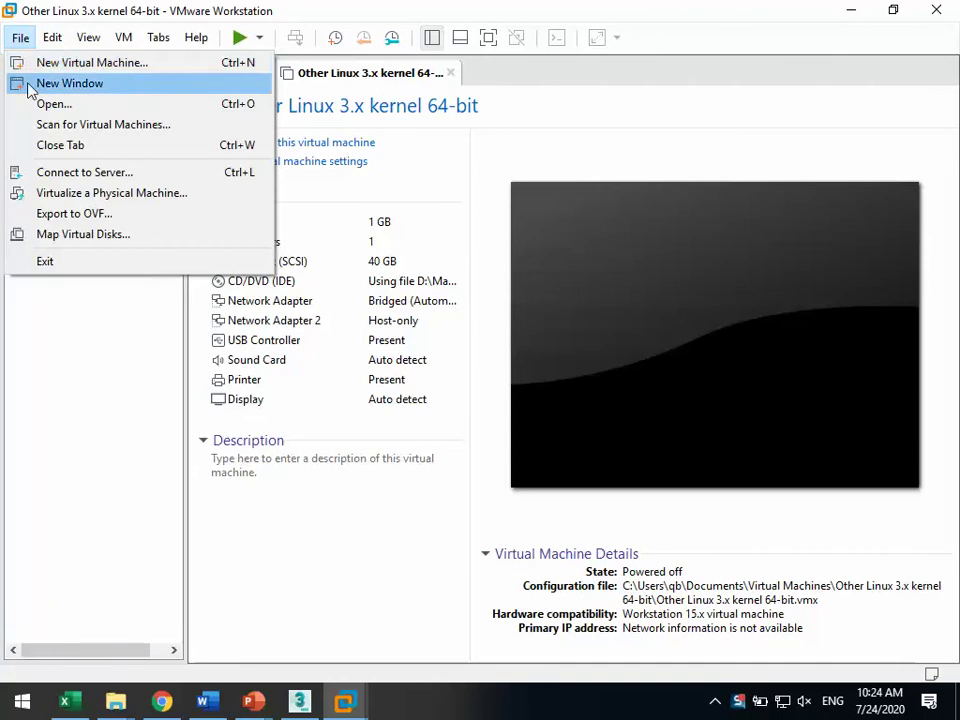
# Step: Start a new virtual machine with the Custom (advanced) configuration and Workstation 15.x hardware compatibility
pyautogui.click(36, 66)
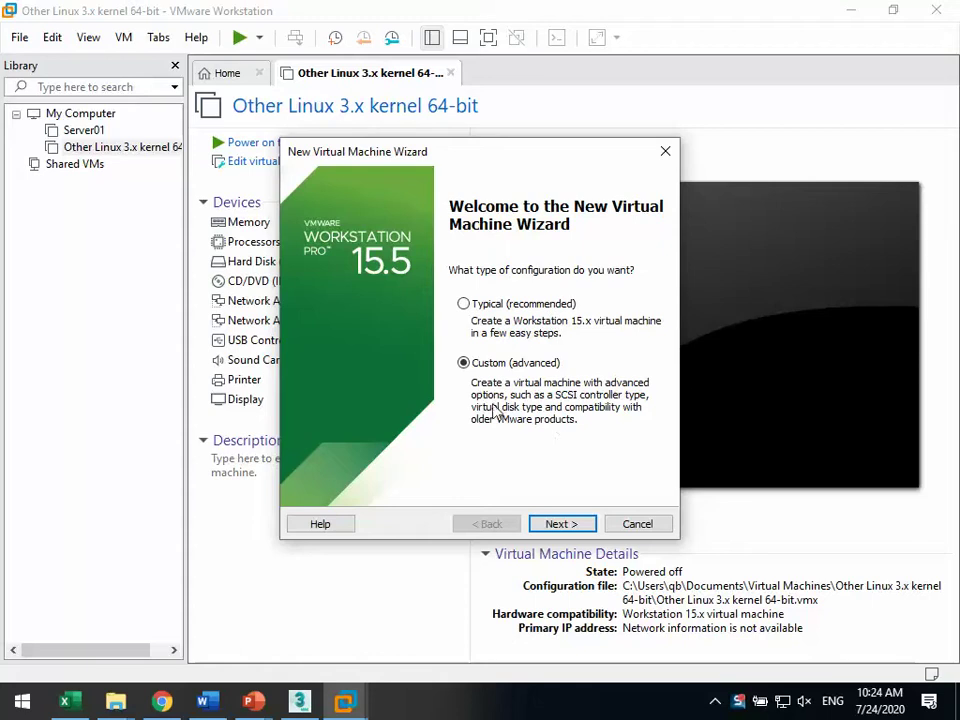
pyautogui.click(553, 525)
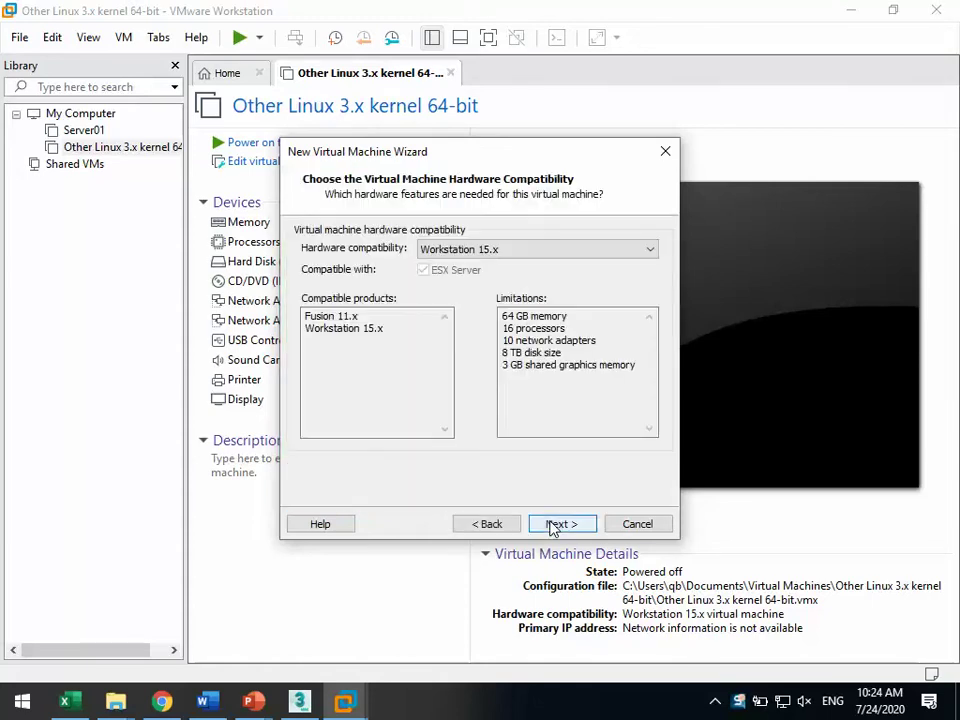
pyautogui.click(546, 253)
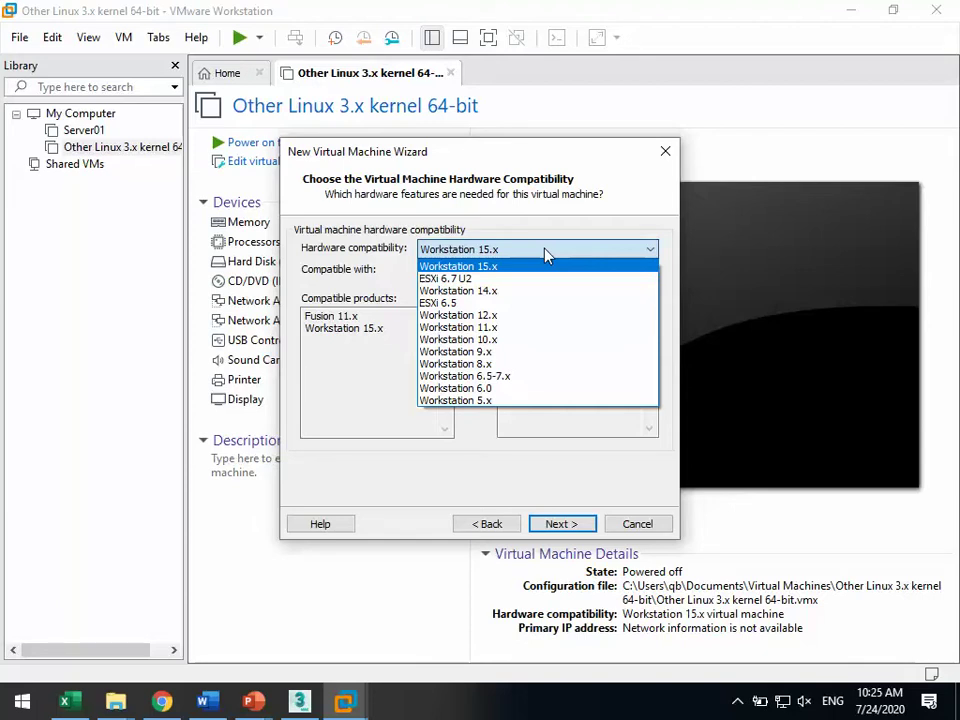
pyautogui.click(470, 214)
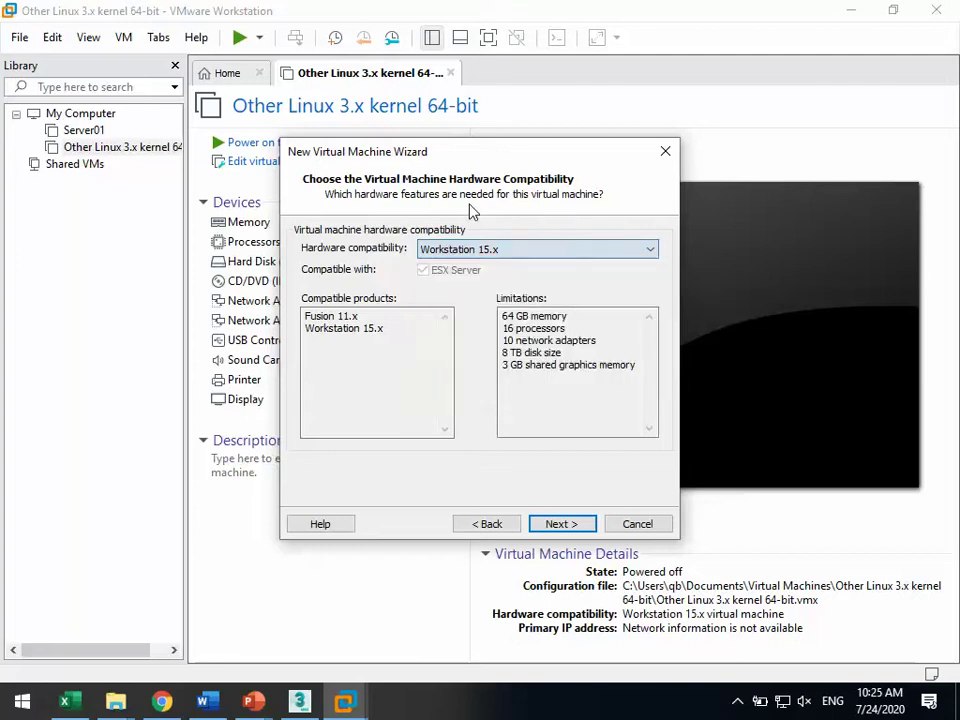
pyautogui.click(574, 525)
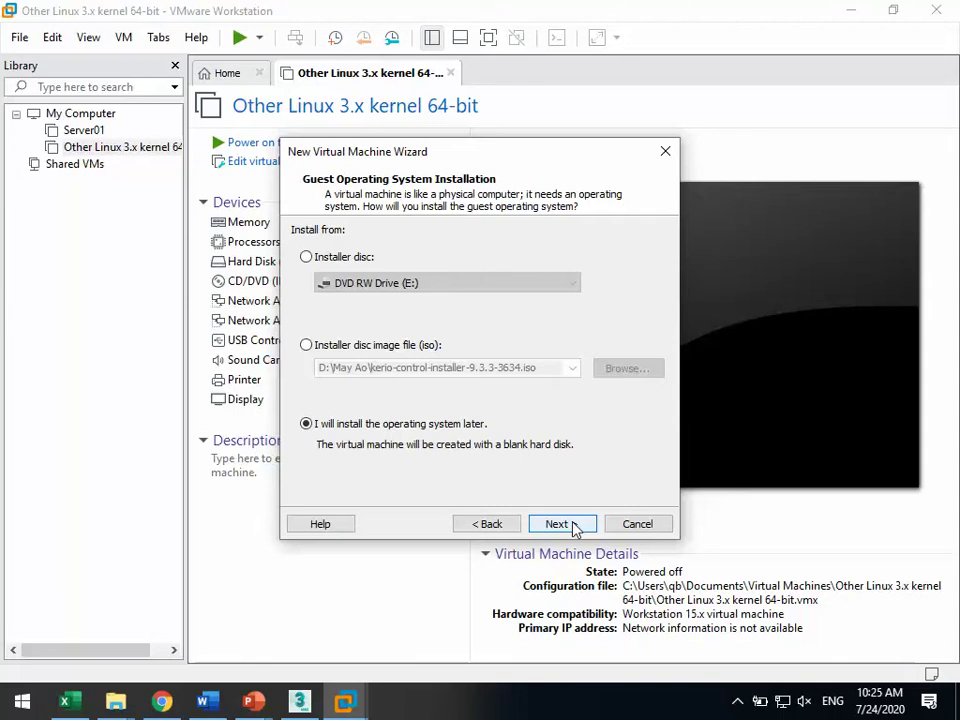
# Step: Try the installer disc and disc image installation sources, and switch to the Windows ISO folder in File Explorer
pyautogui.click(340, 259)
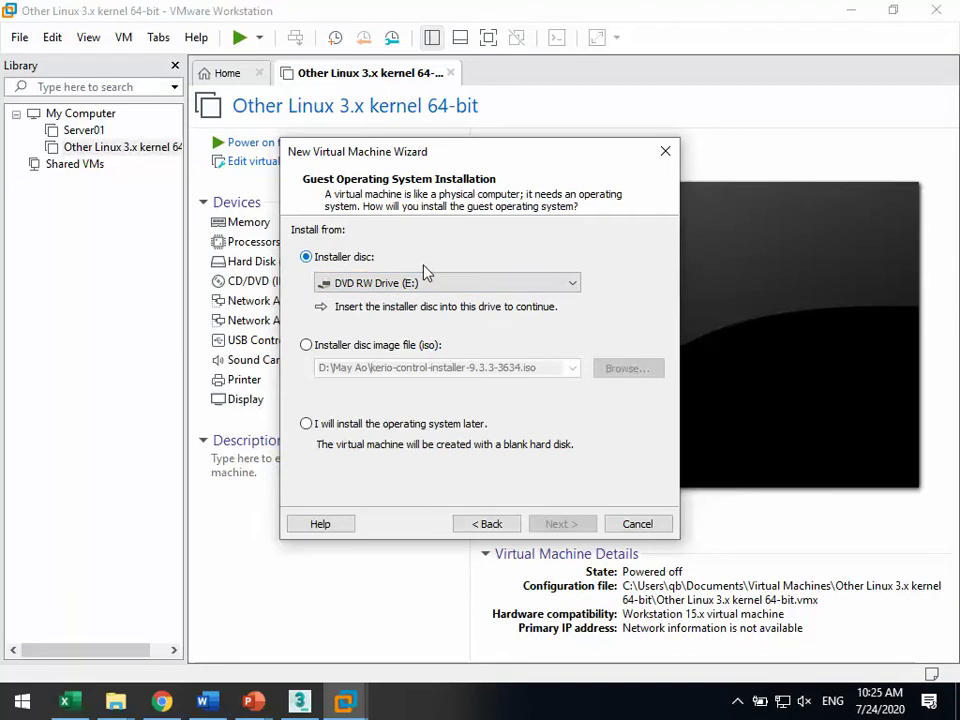
pyautogui.click(360, 350)
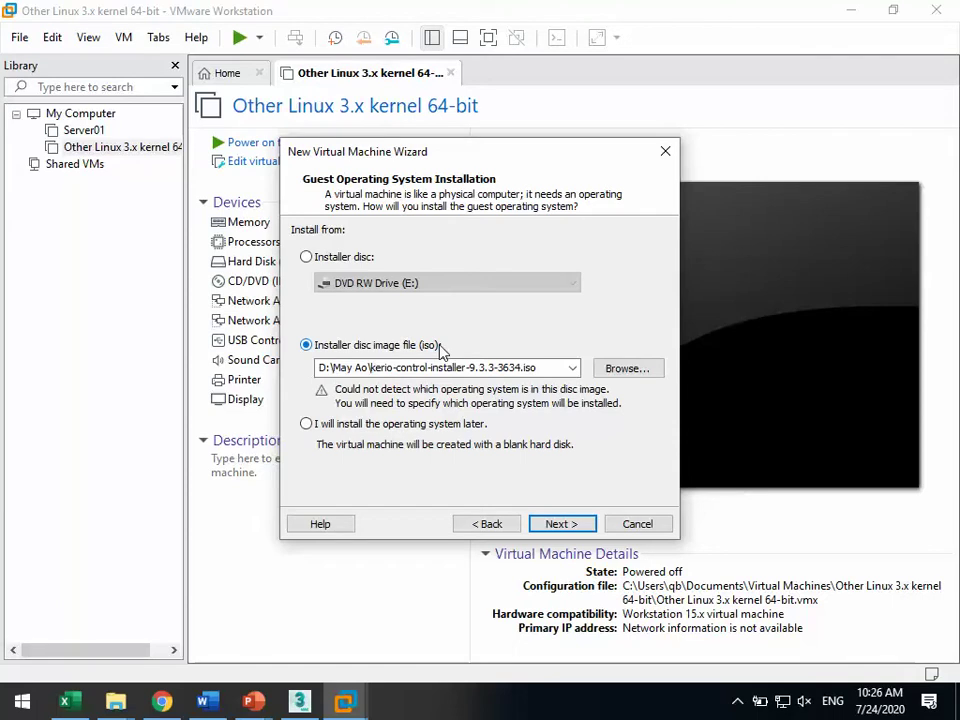
pyautogui.press('super+2')
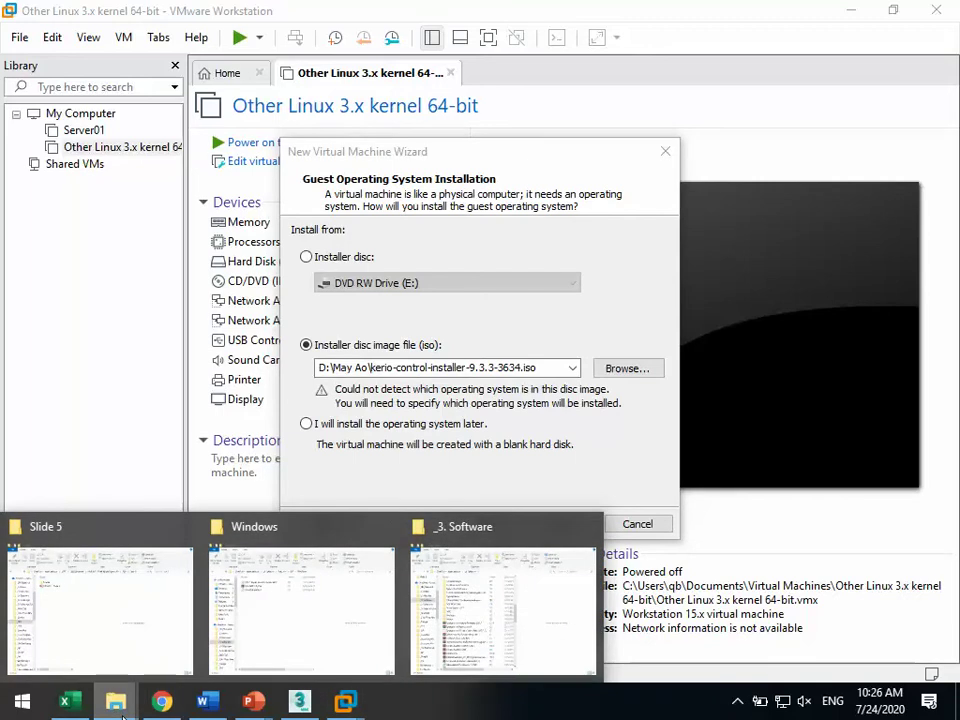
pyautogui.click(480, 595)
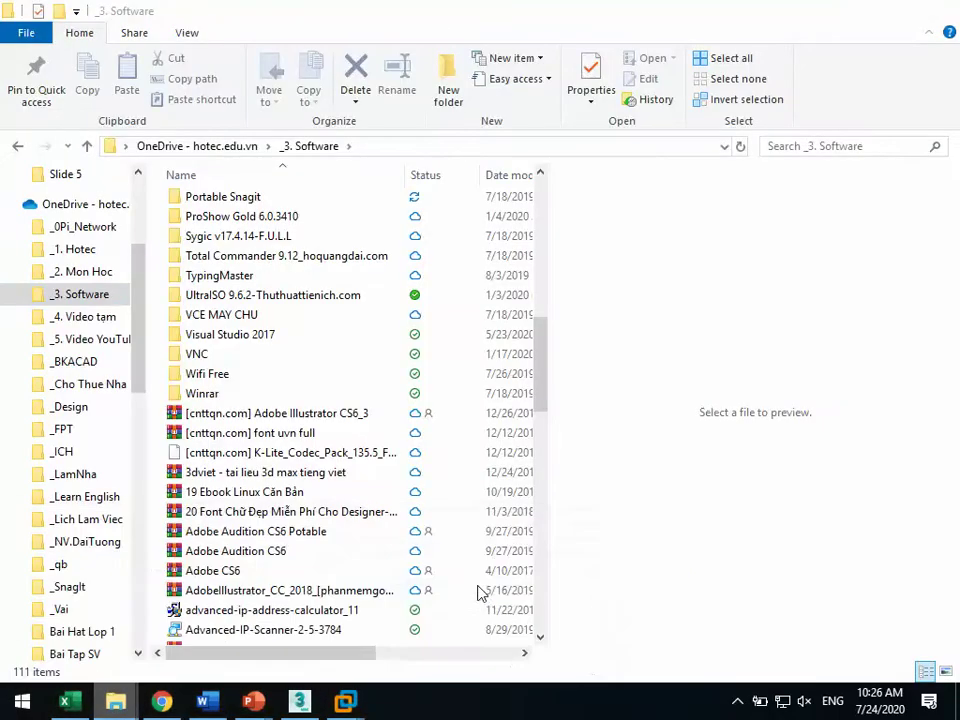
pyautogui.moveTo(115, 700)
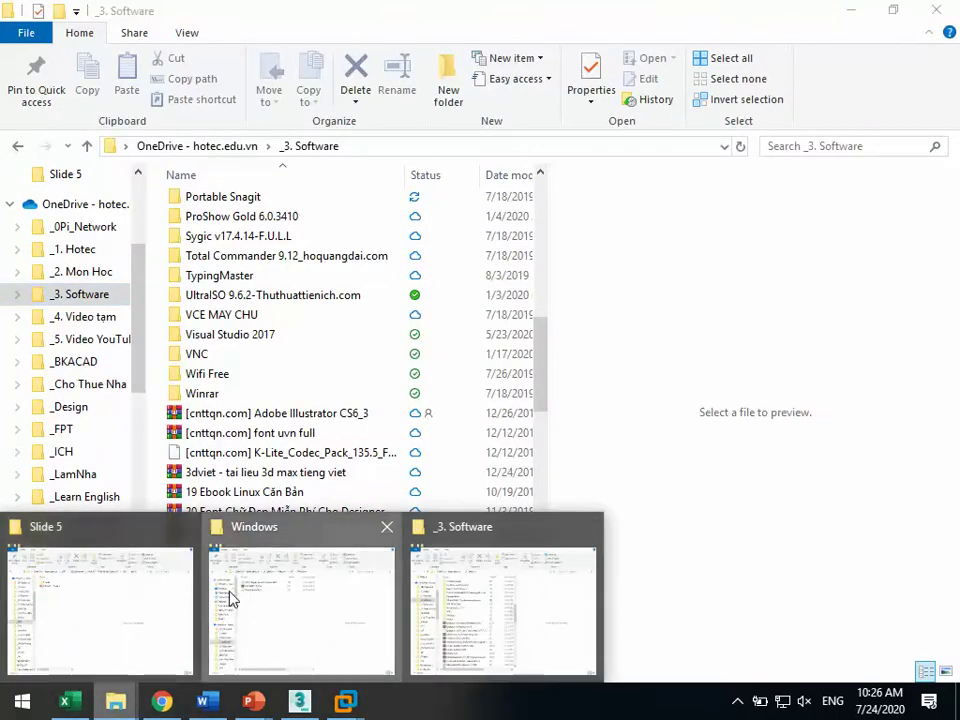
pyautogui.click(230, 600)
# Step: Examine the disc image files in the Windows and ISO folders, and return to the VMware wizard
pyautogui.click(230, 250)
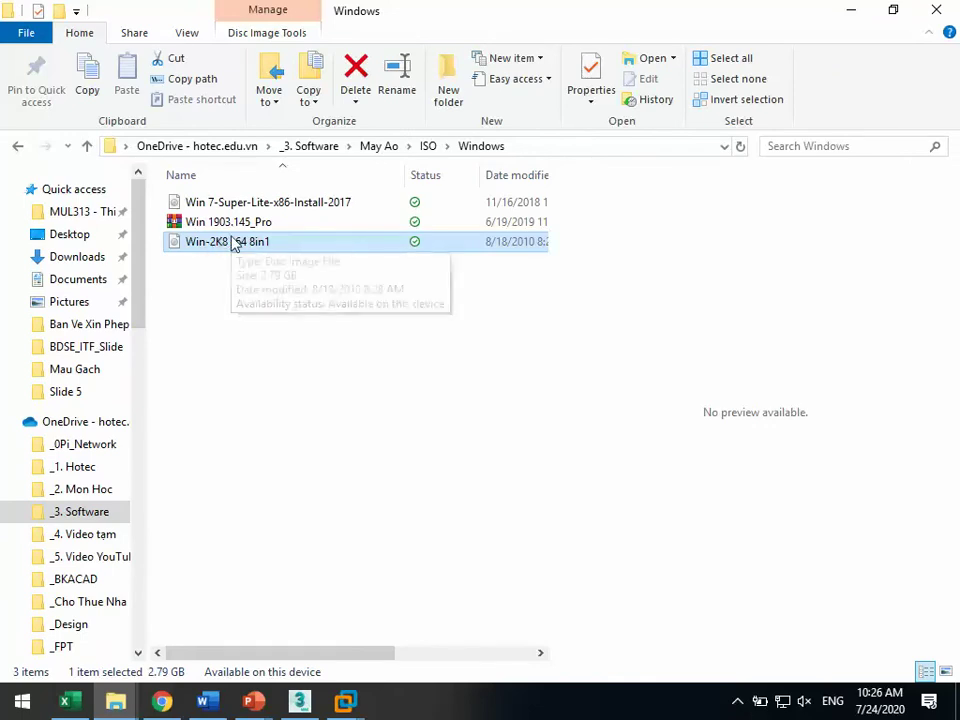
pyautogui.click(235, 205)
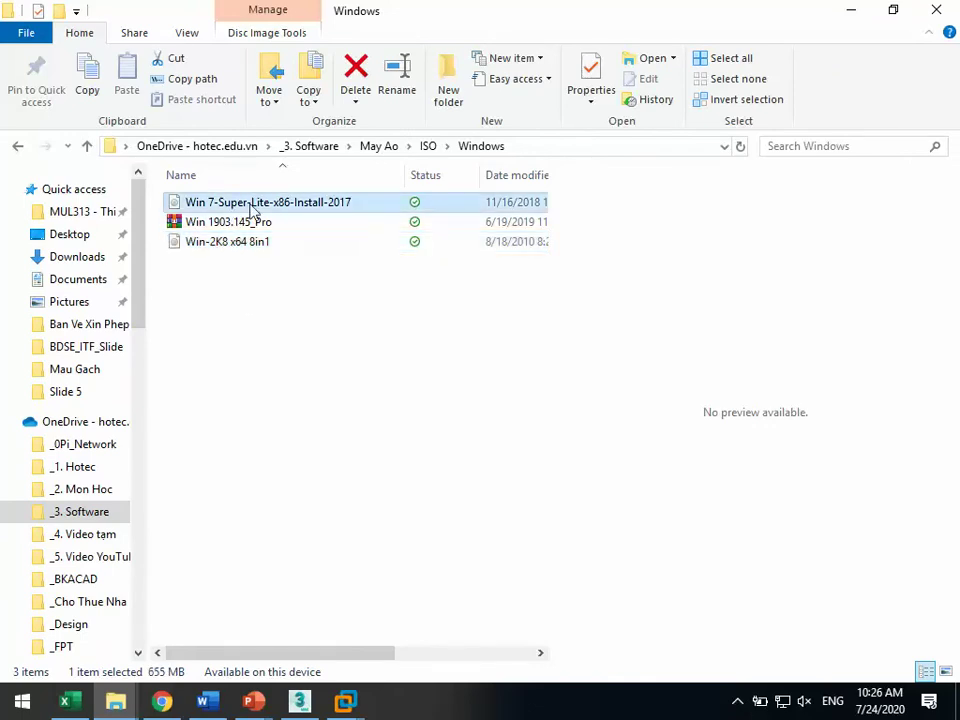
pyautogui.click(427, 146)
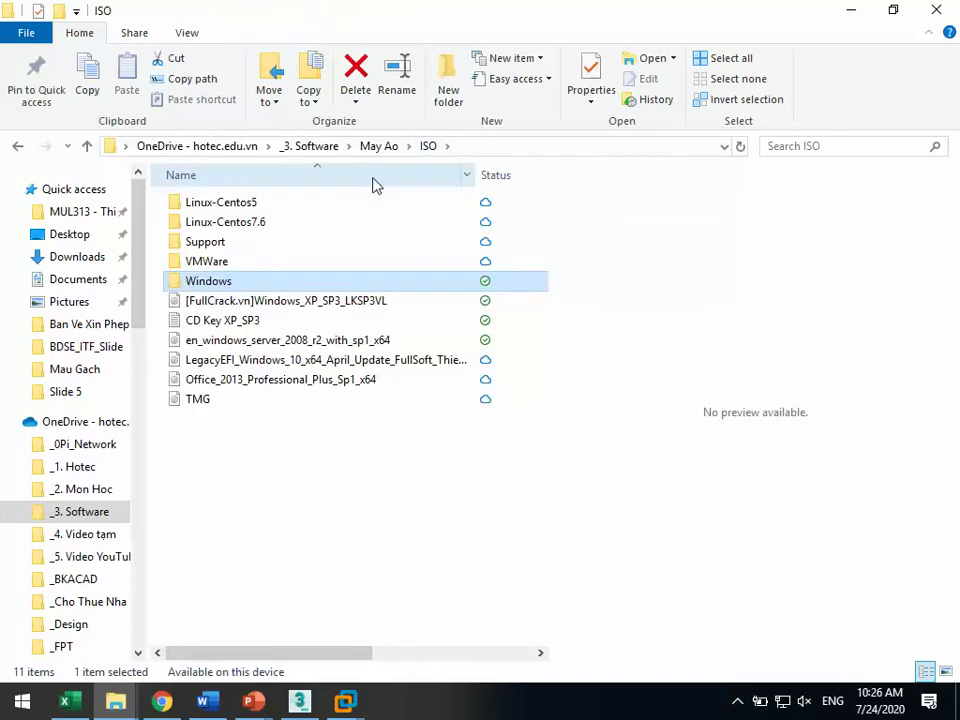
pyautogui.click(259, 306)
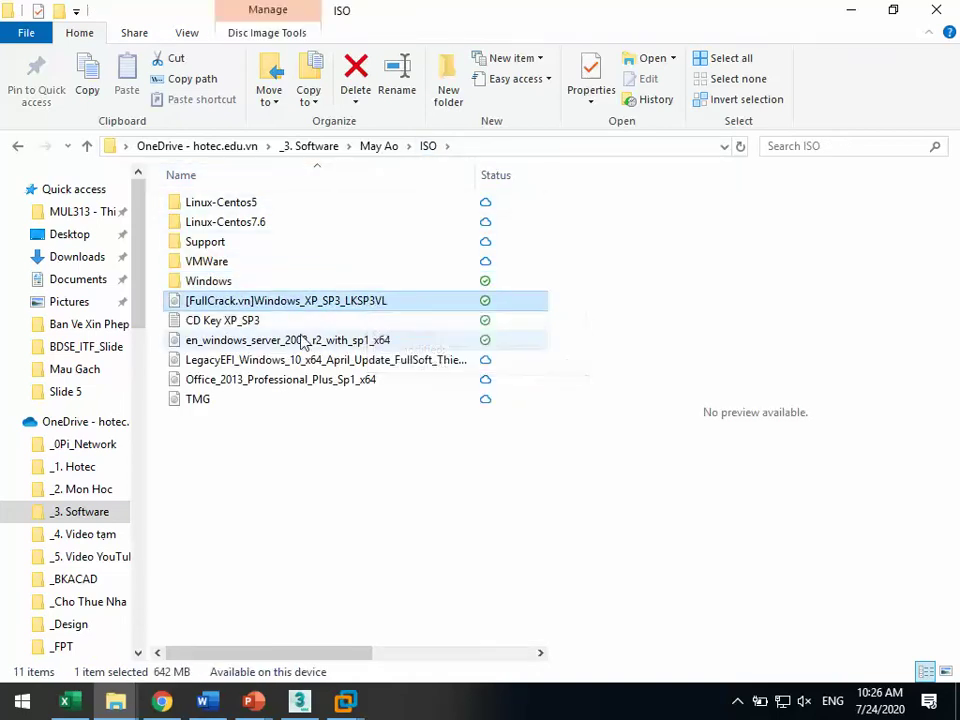
pyautogui.click(395, 341)
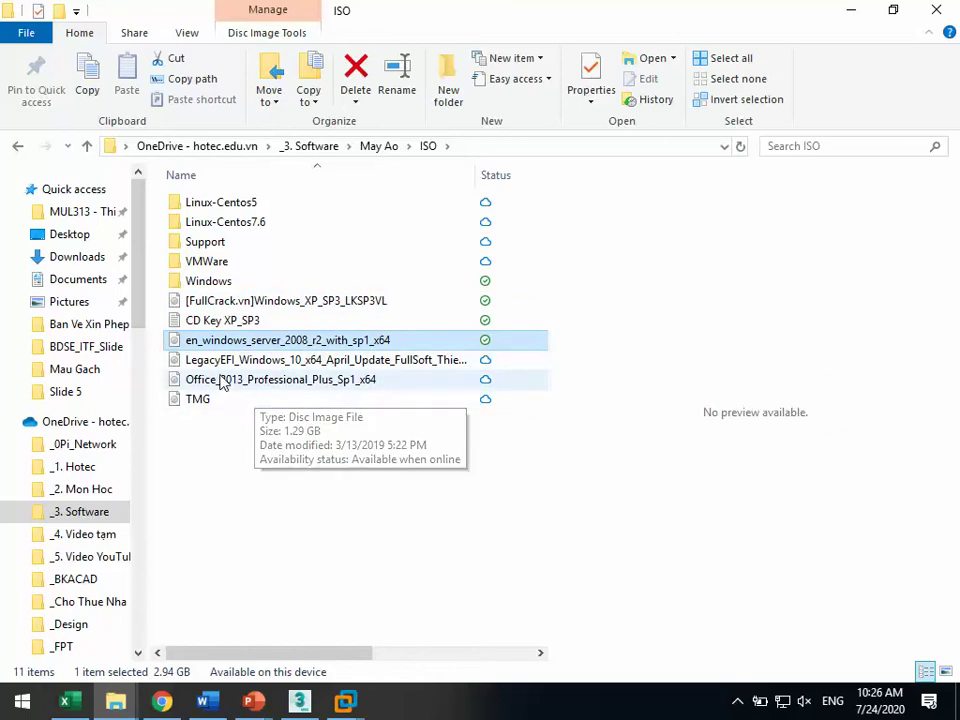
pyautogui.click(373, 383)
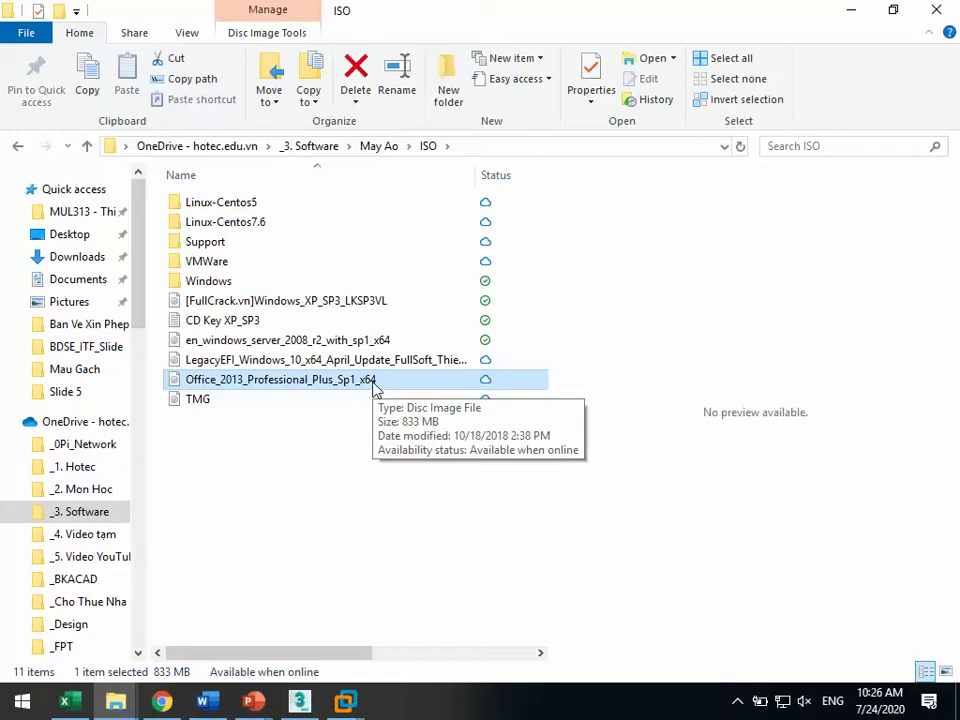
pyautogui.doubleClick(190, 281)
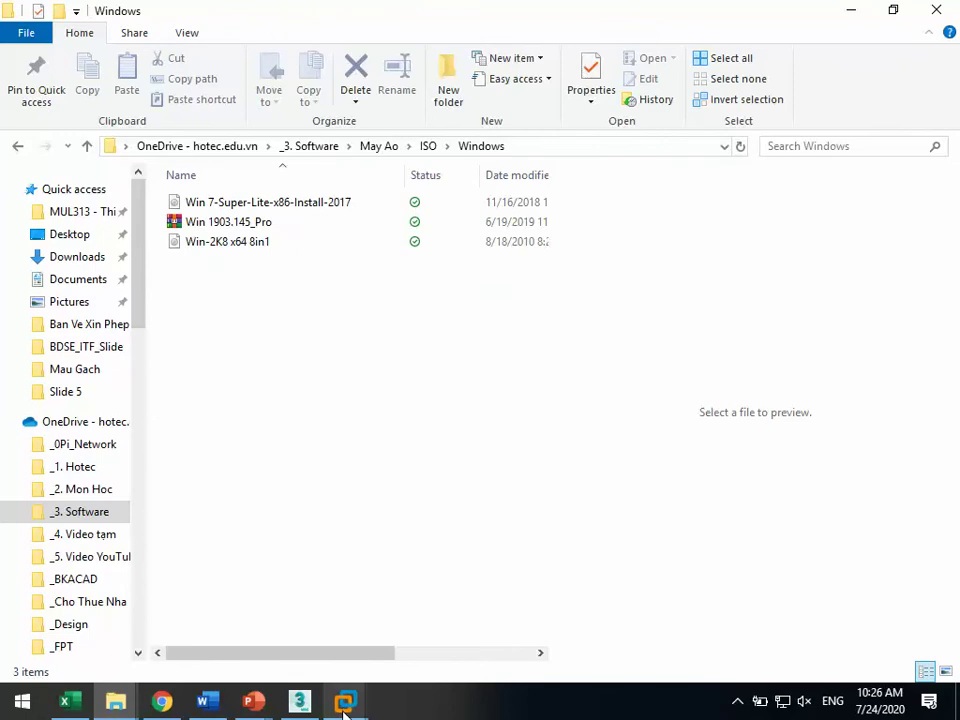
pyautogui.moveTo(345, 700)
pyautogui.click(448, 612)
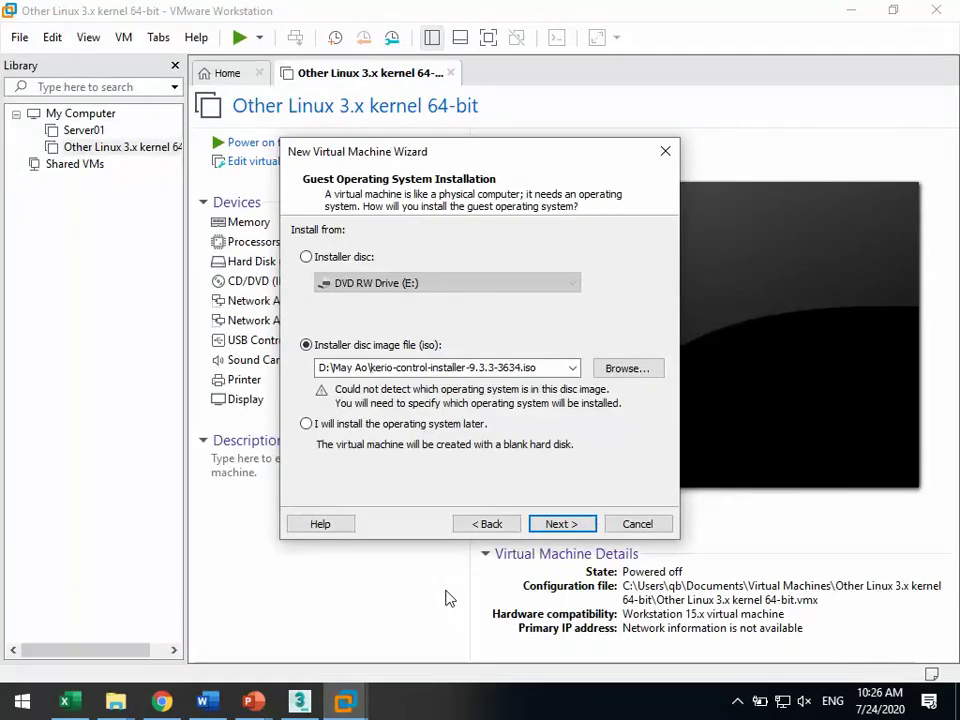
# Step: Choose to install the operating system later and continue to the guest operating system selection
pyautogui.click(307, 424)
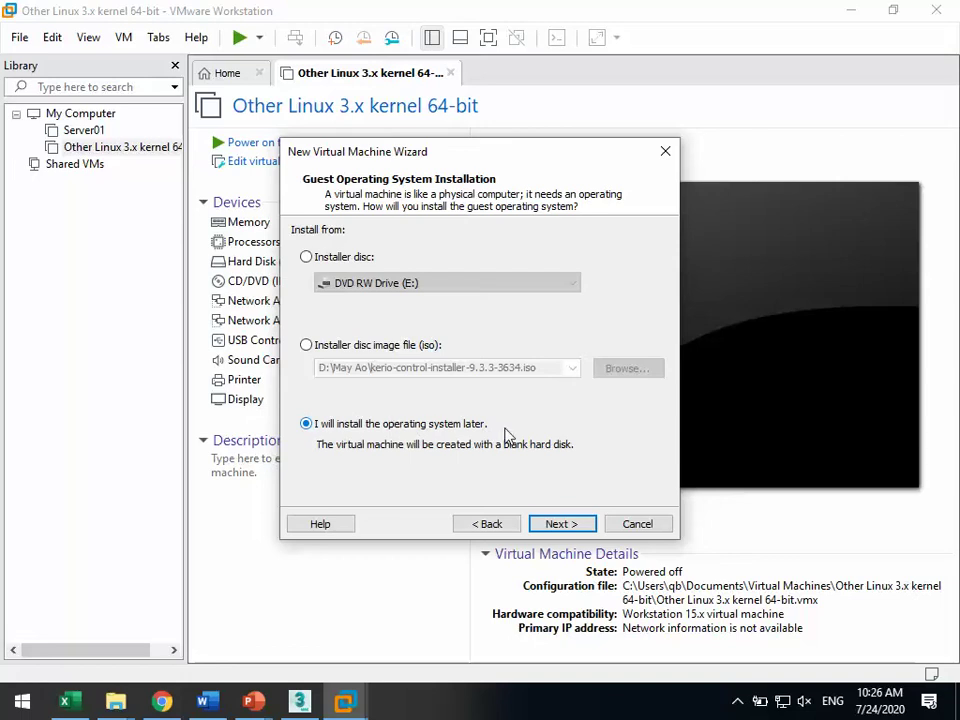
pyautogui.click(380, 353)
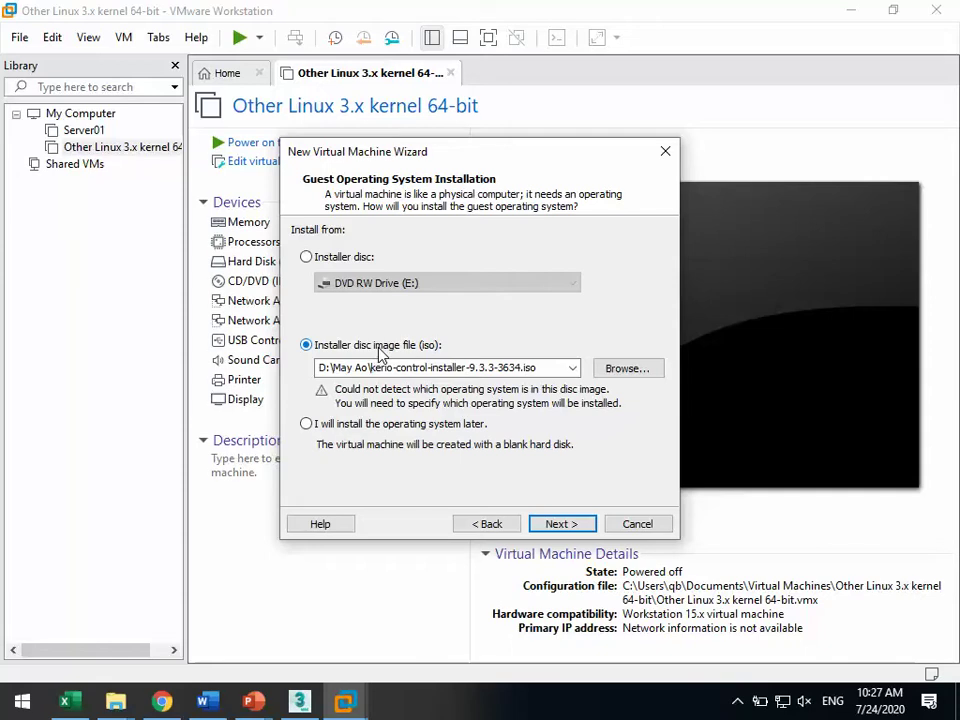
pyautogui.click(412, 424)
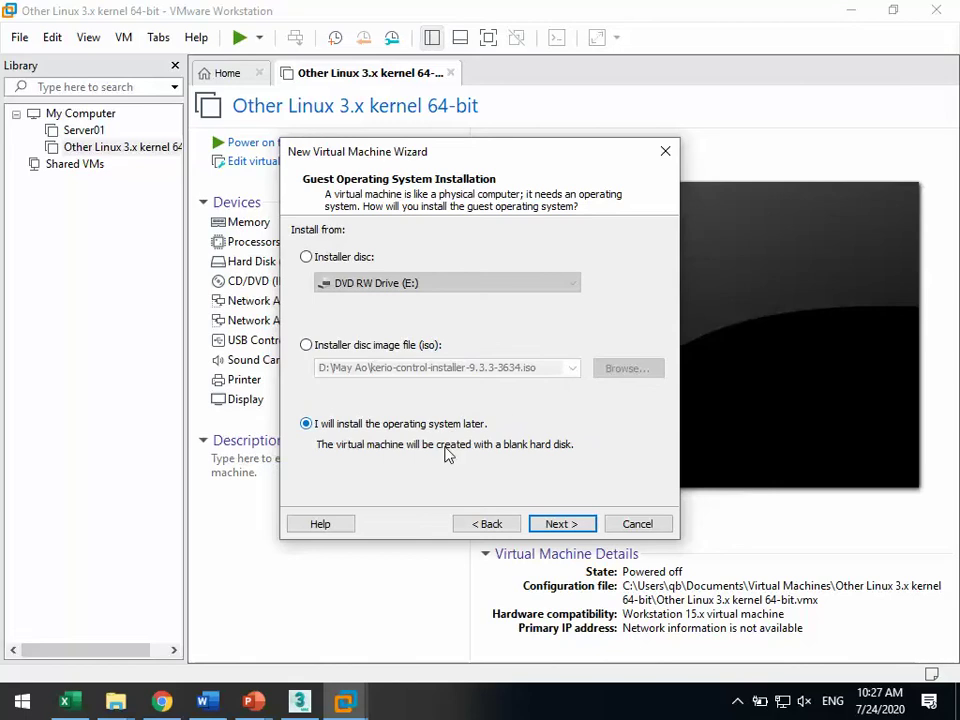
pyautogui.click(560, 526)
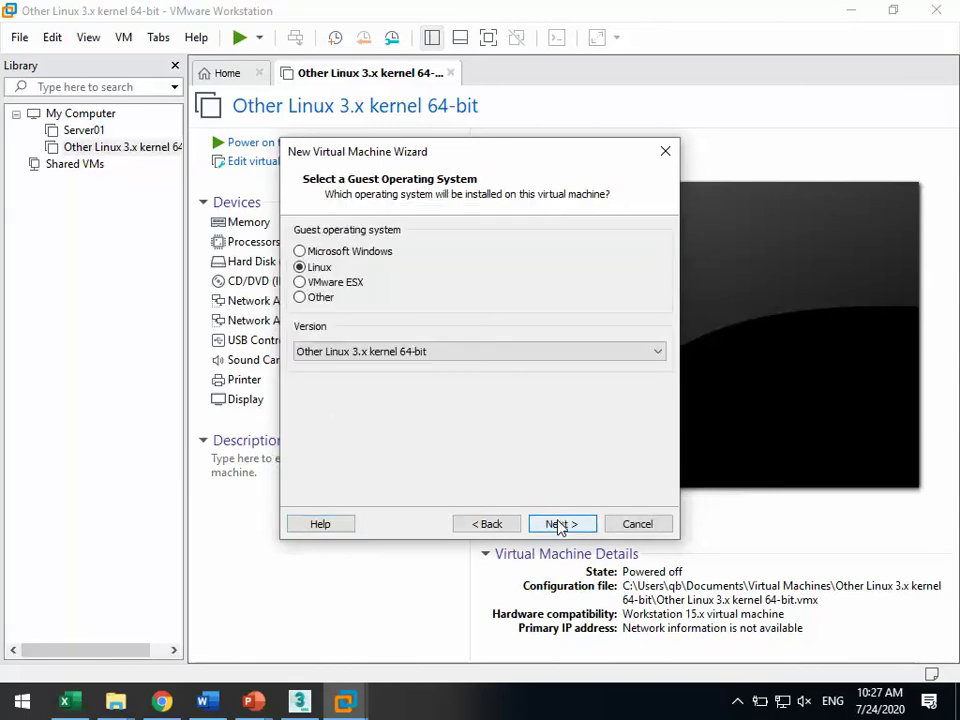
# Step: Set the guest operating system to Microsoft Windows, version Windows 7 x64, and continue to the naming page
pyautogui.click(350, 252)
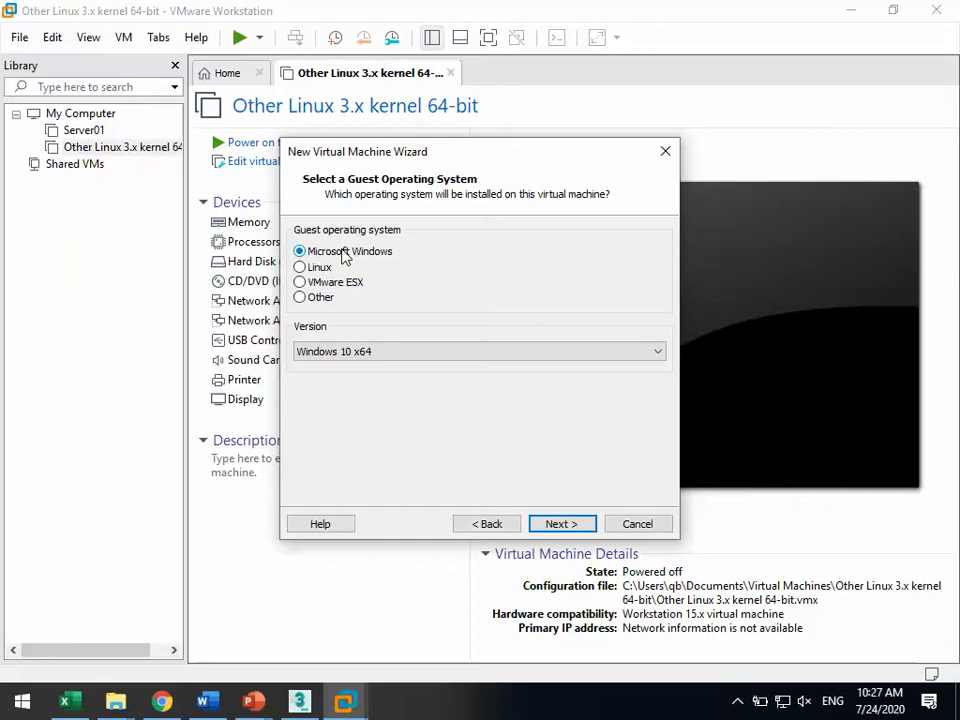
pyautogui.click(316, 268)
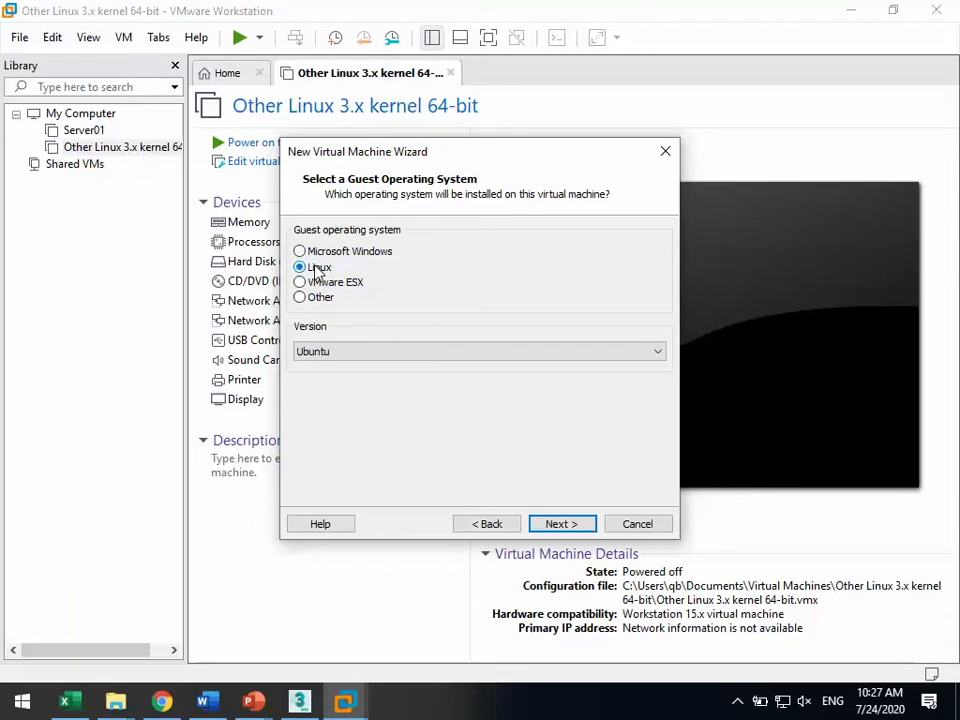
pyautogui.click(313, 303)
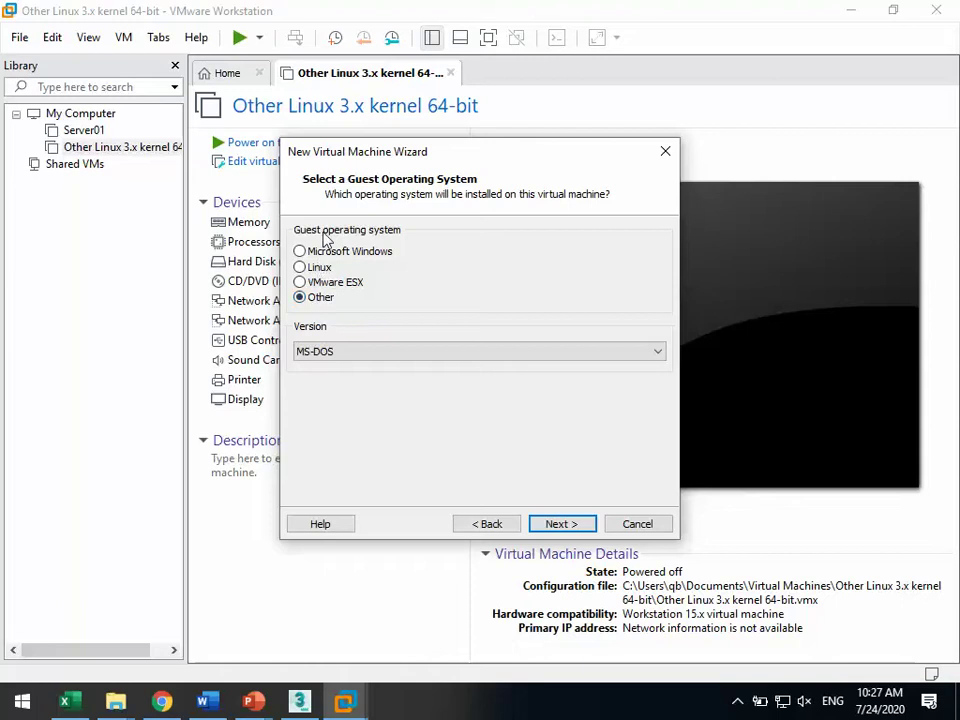
pyautogui.click(312, 252)
pyautogui.click(355, 352)
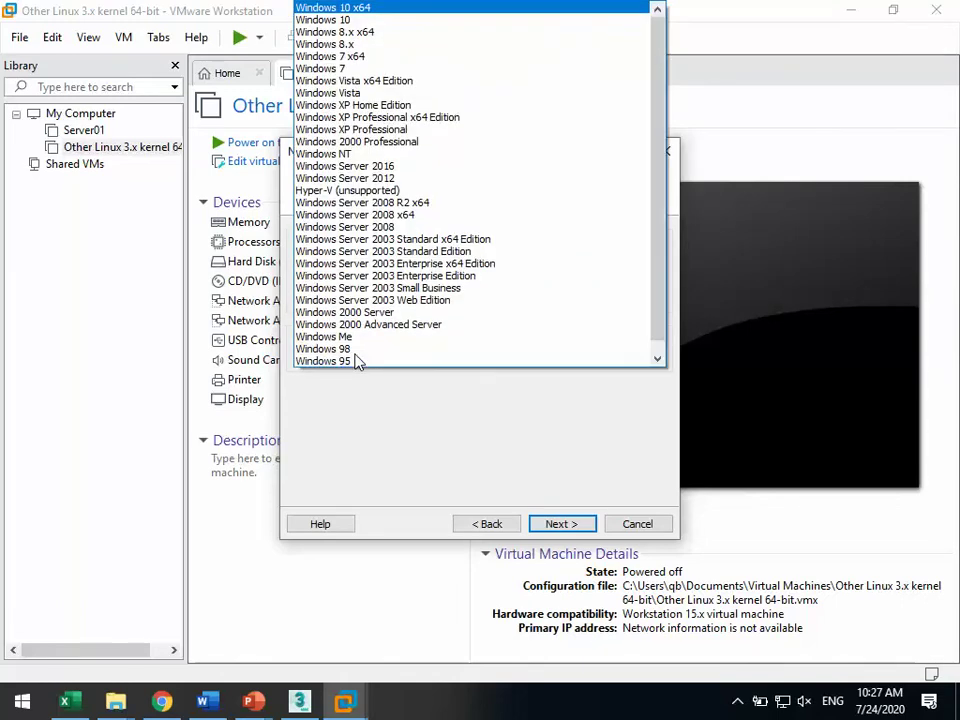
pyautogui.click(361, 57)
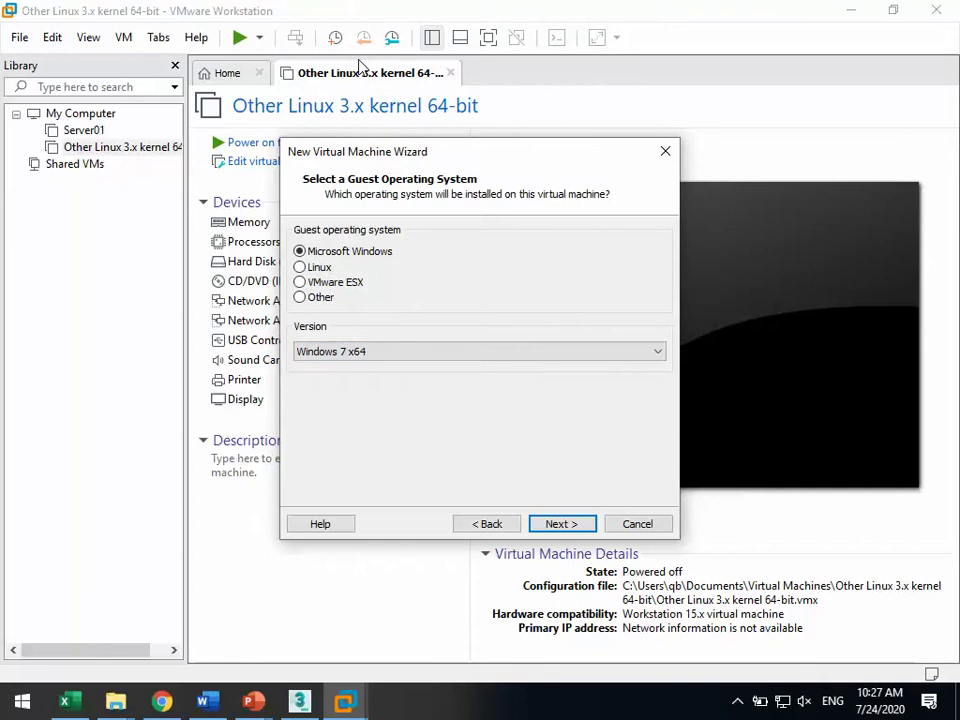
pyautogui.click(561, 528)
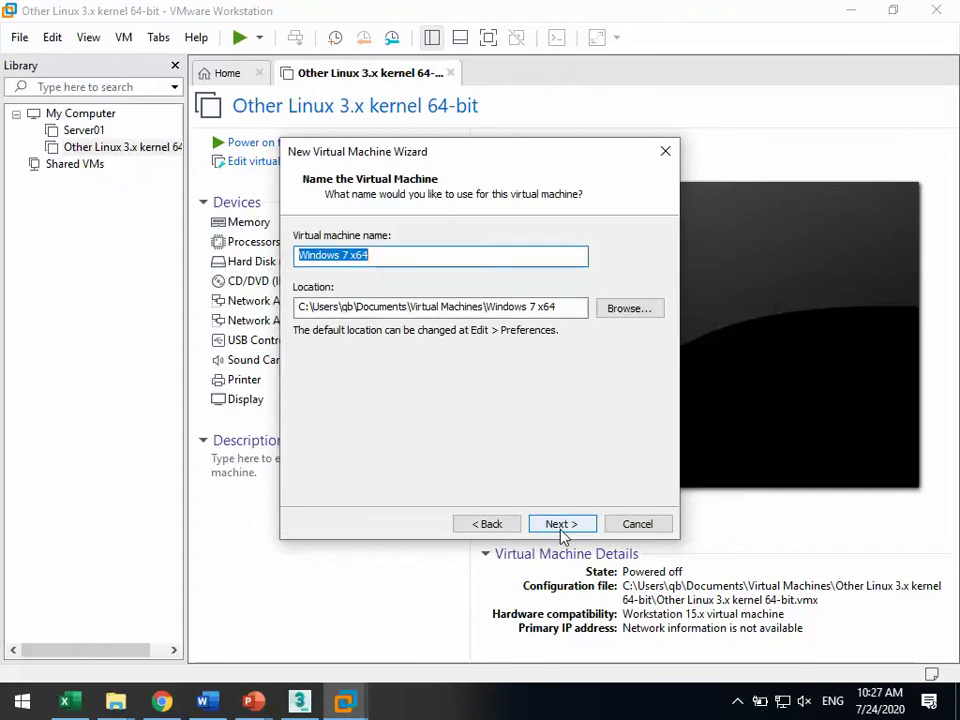
# Step: Look through the May Ao folder on the Data (D:) drive in File Explorer and return to the VMware wizard
pyautogui.click(403, 254)
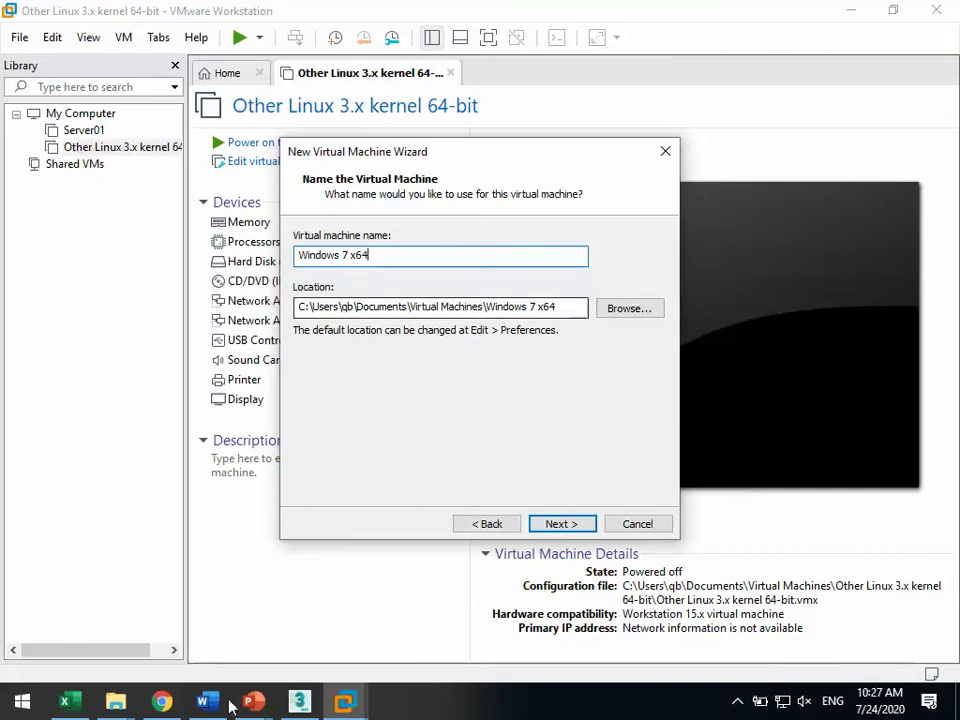
pyautogui.moveTo(120, 705)
pyautogui.click(281, 598)
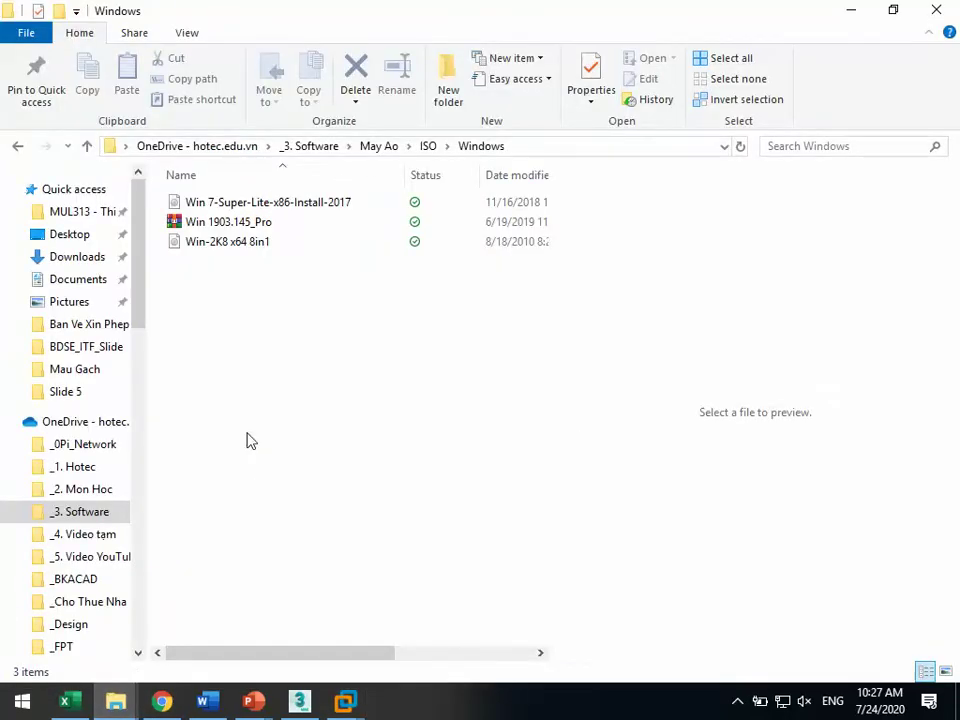
pyautogui.click(105, 423)
pyautogui.click(12, 189)
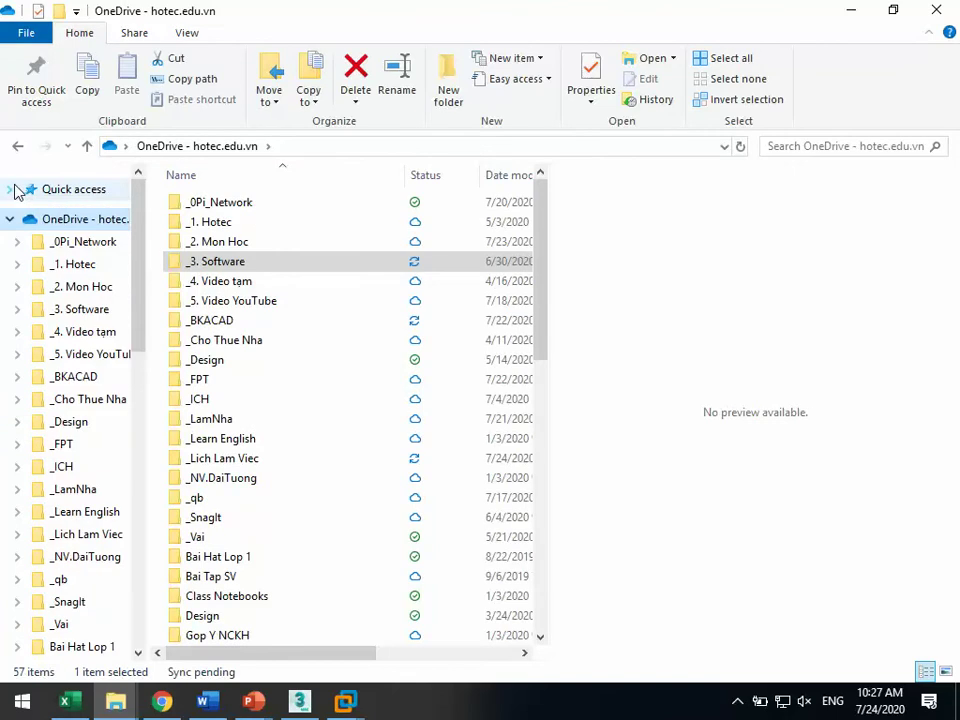
pyautogui.click(12, 219)
pyautogui.click(68, 483)
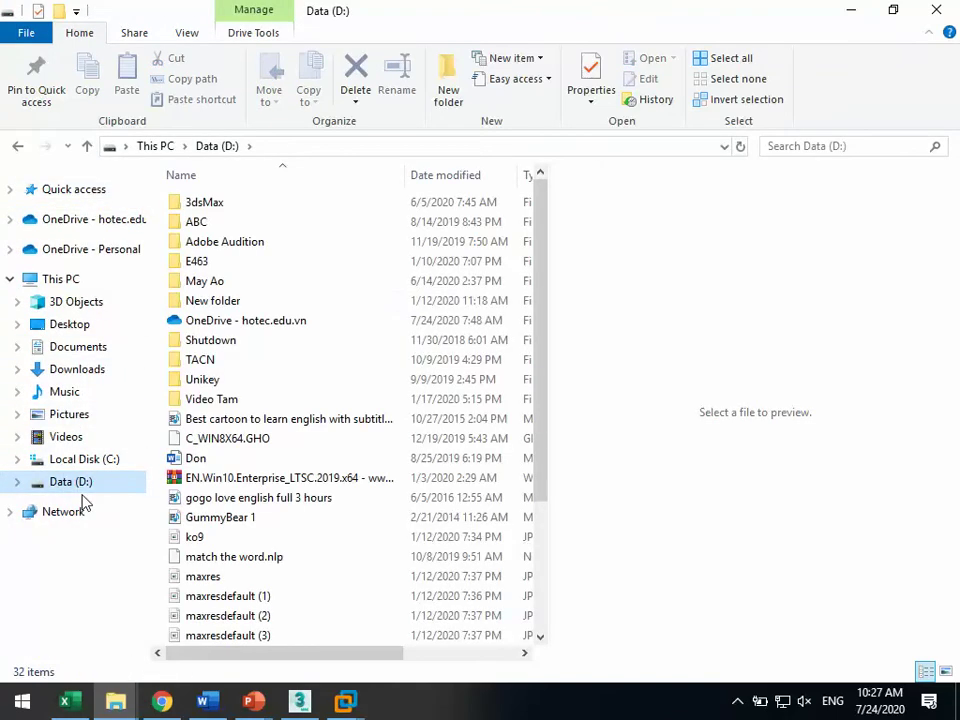
pyautogui.doubleClick(200, 281)
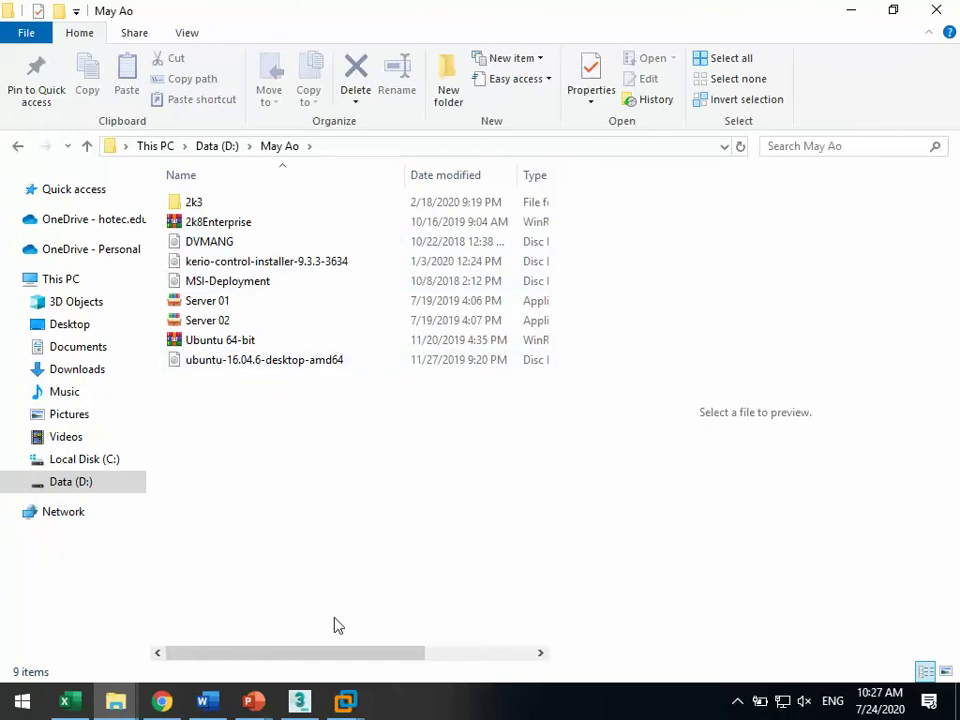
pyautogui.moveTo(345, 700)
pyautogui.click(450, 590)
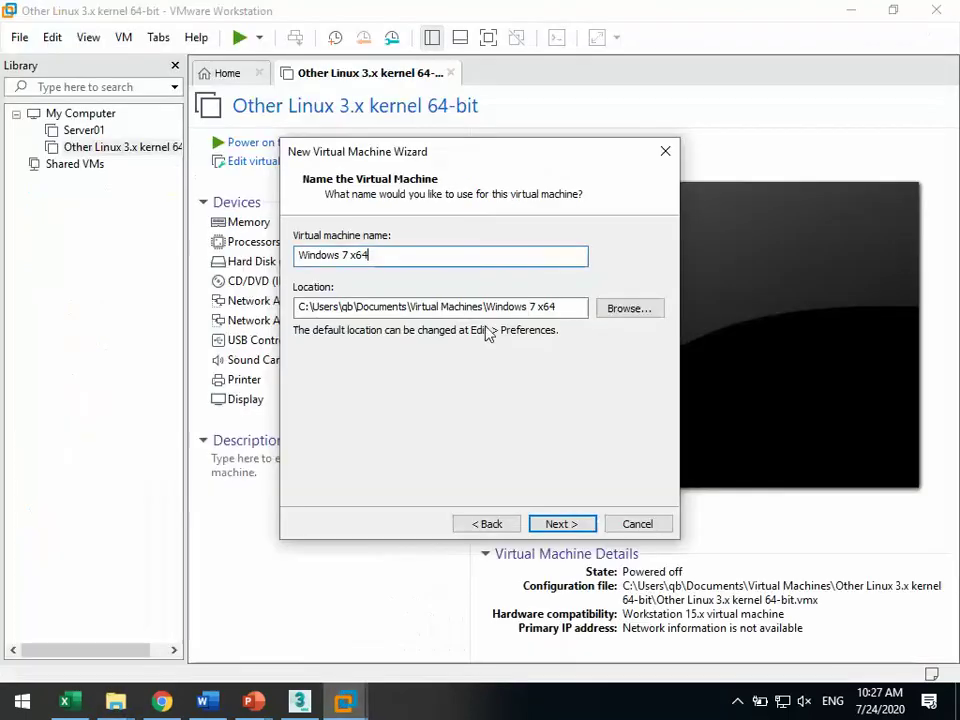
# Step: Open the folder chooser for the virtual machine's location and dismiss it without picking a folder
pyautogui.click(634, 313)
pyautogui.click(578, 465)
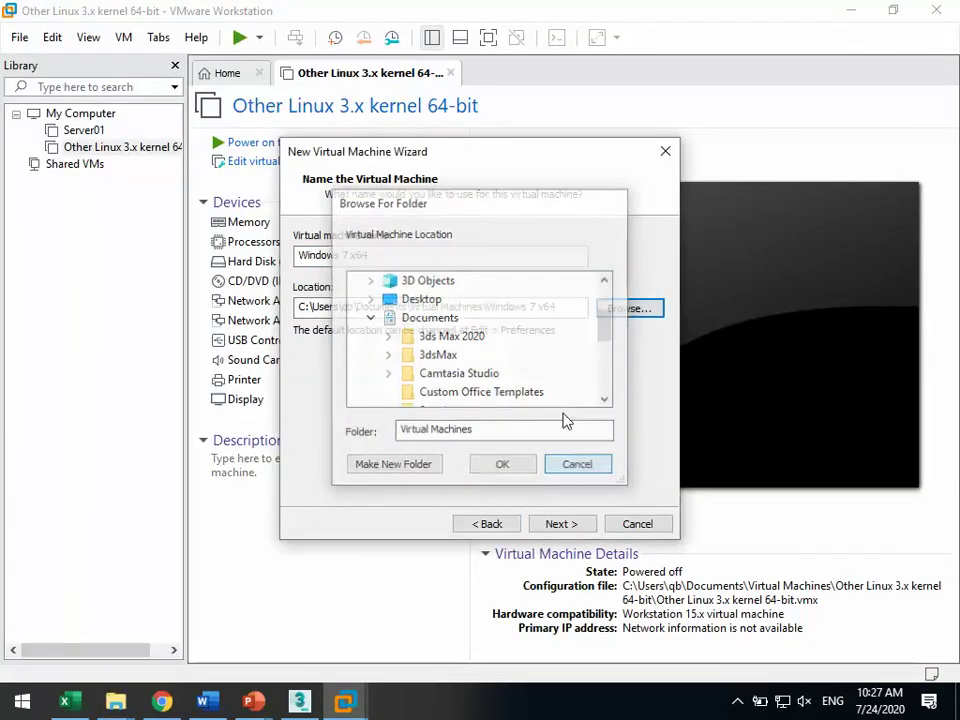
# Step: Copy the virtual machine name and choose the May Ao folder on Data (D:) as the virtual machine's location
pyautogui.moveTo(426, 261); pyautogui.dragTo(135, 255)
pyautogui.hotkey('ctrl', 'c')
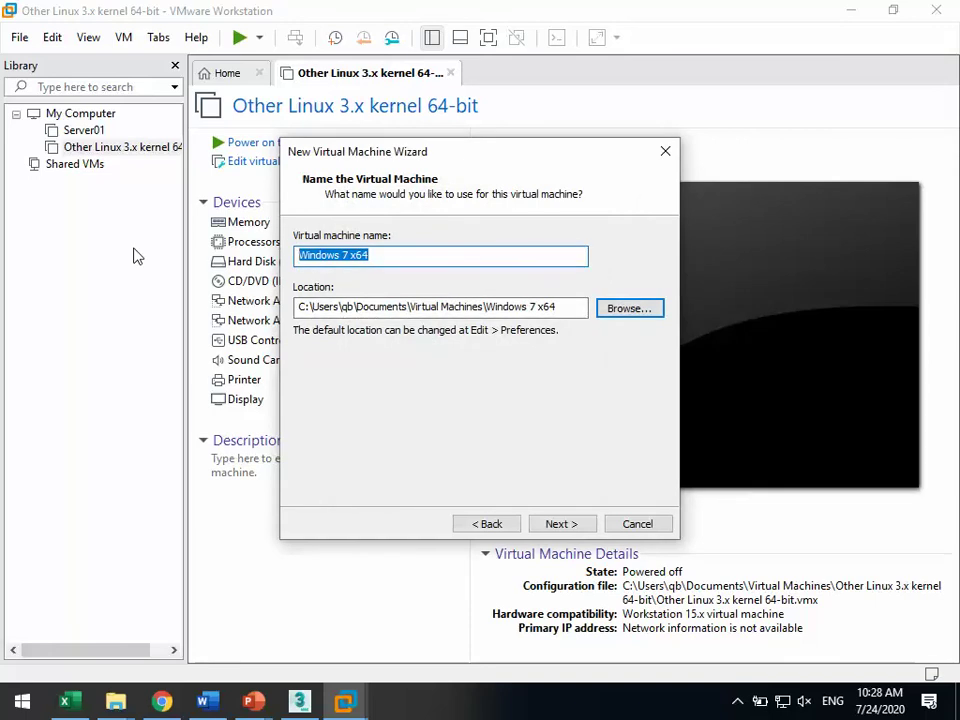
pyautogui.click(628, 309)
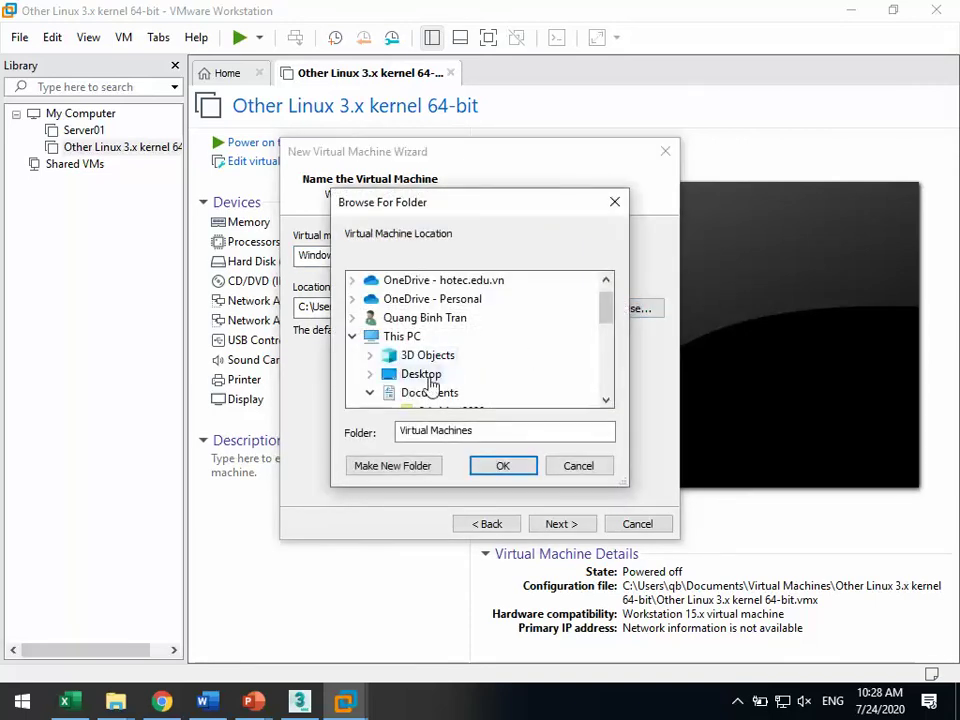
pyautogui.scroll(-5, 443, 377)
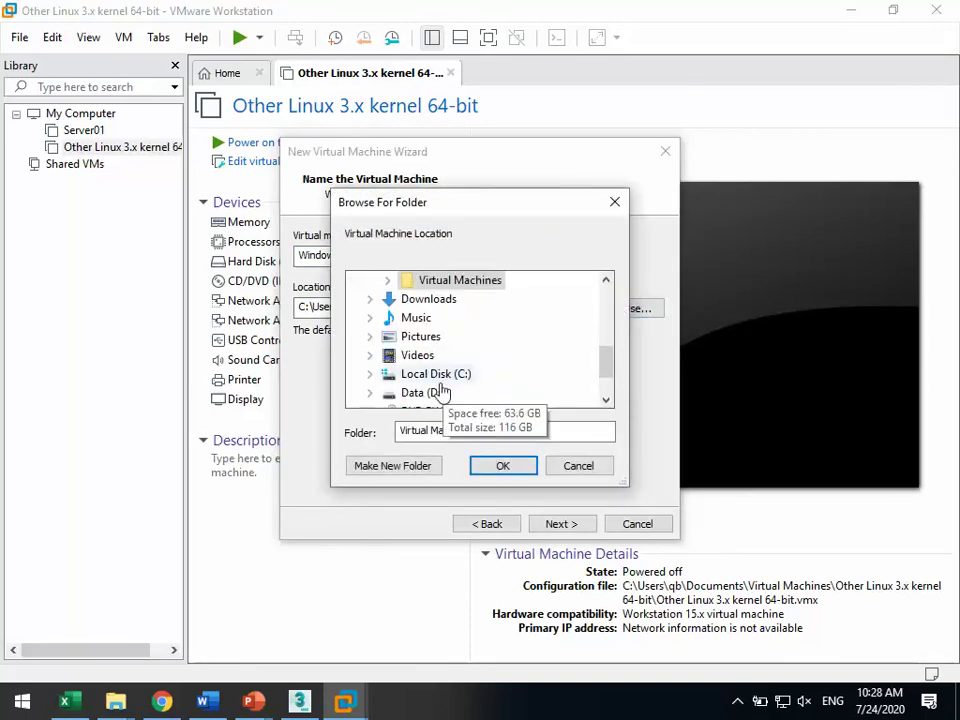
pyautogui.click(418, 392)
pyautogui.click(430, 356)
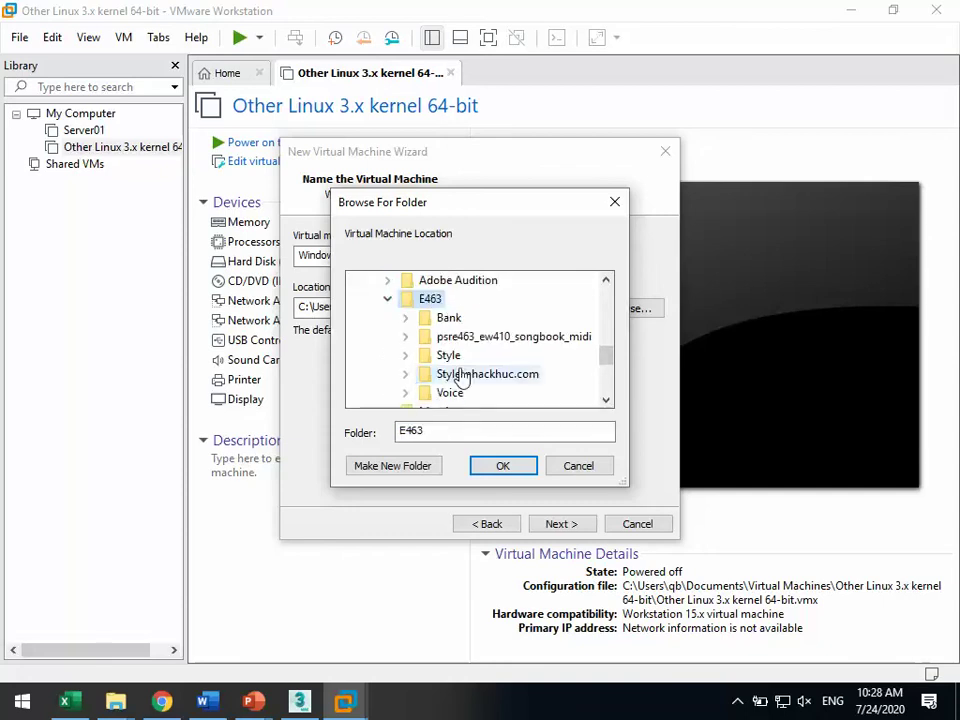
pyautogui.click(389, 298)
pyautogui.scroll(3, 480, 330)
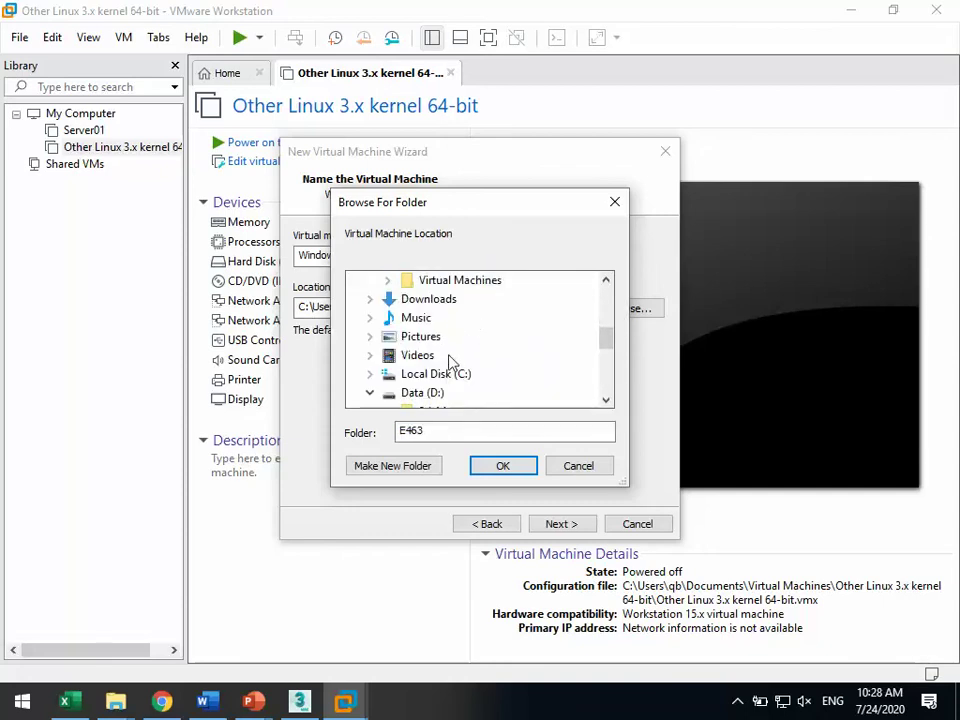
pyautogui.scroll(-1, 448, 364)
pyautogui.scroll(-1, 521, 370)
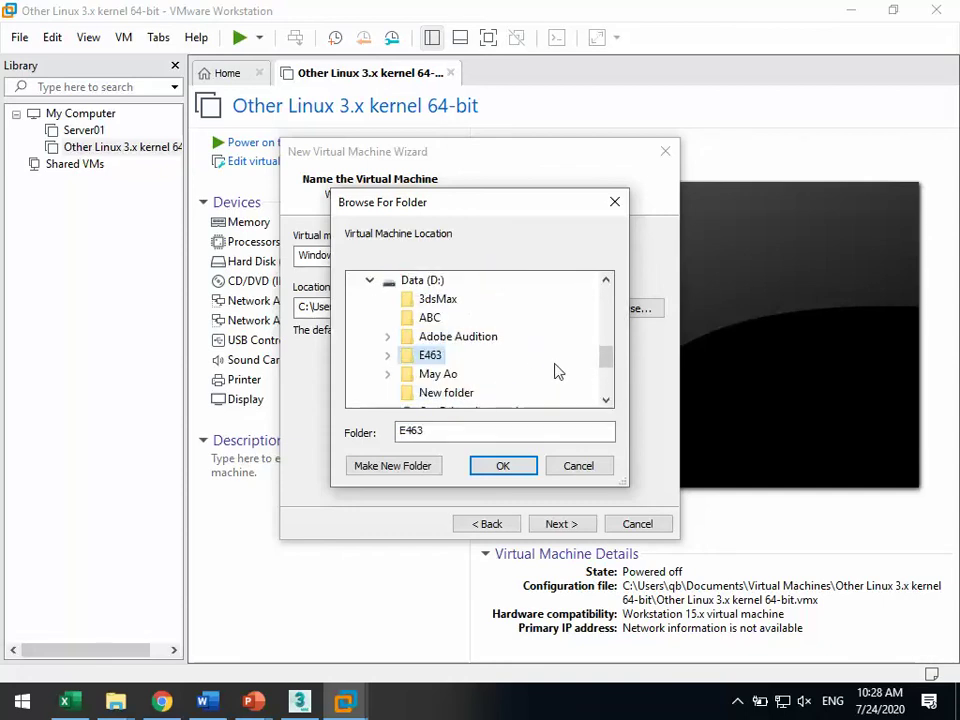
pyautogui.click(440, 371)
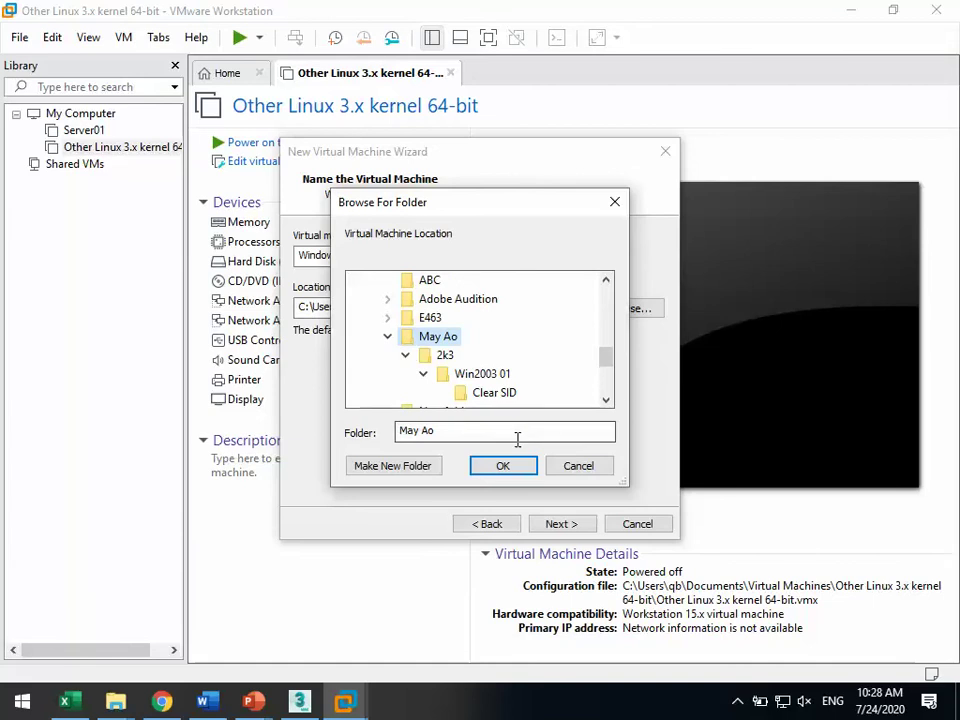
pyautogui.click(483, 470)
# Step: Append the copied name as a subfolder so the location reads D:\May Ao\Windows 7 x64, and continue to the firmware type page
pyautogui.click(456, 306)
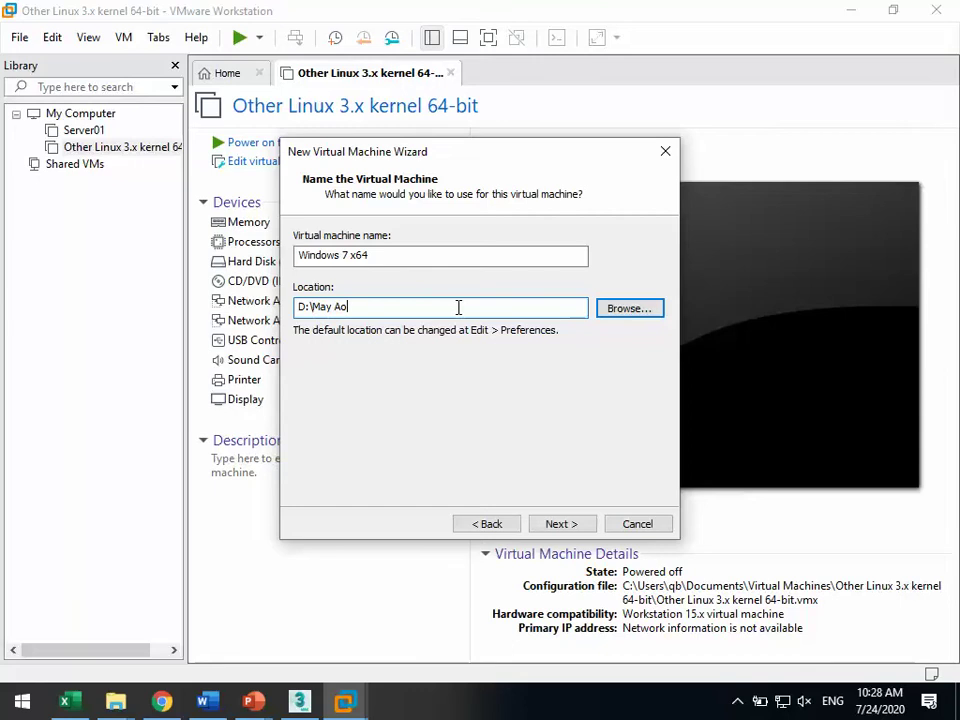
pyautogui.write('\\')
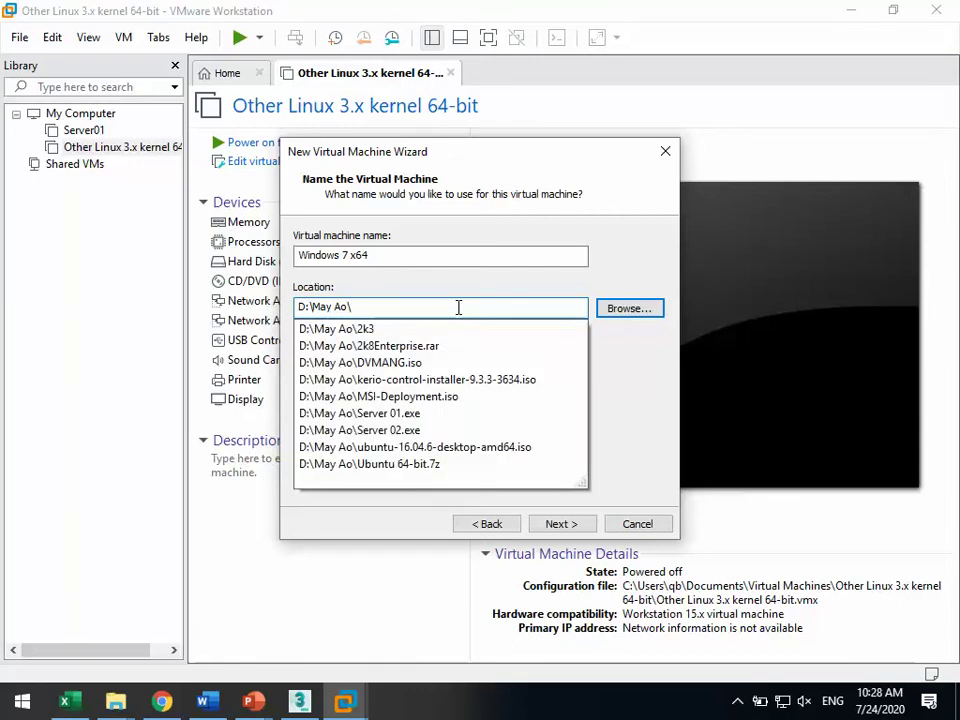
pyautogui.hotkey('ctrl', 'v')
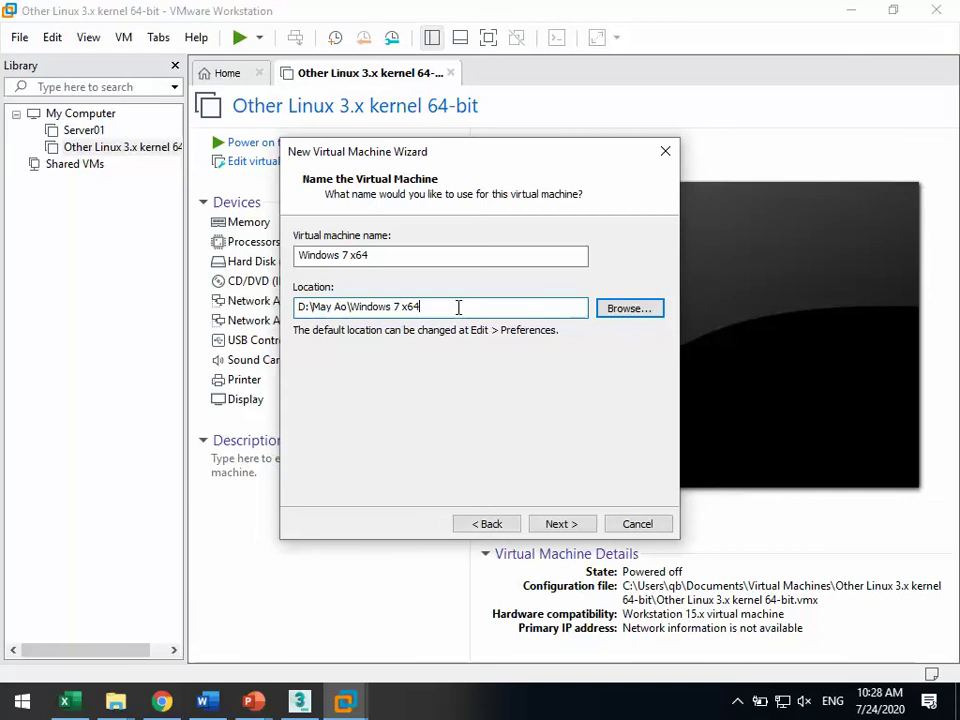
pyautogui.moveTo(372, 255); pyautogui.dragTo(297, 255)
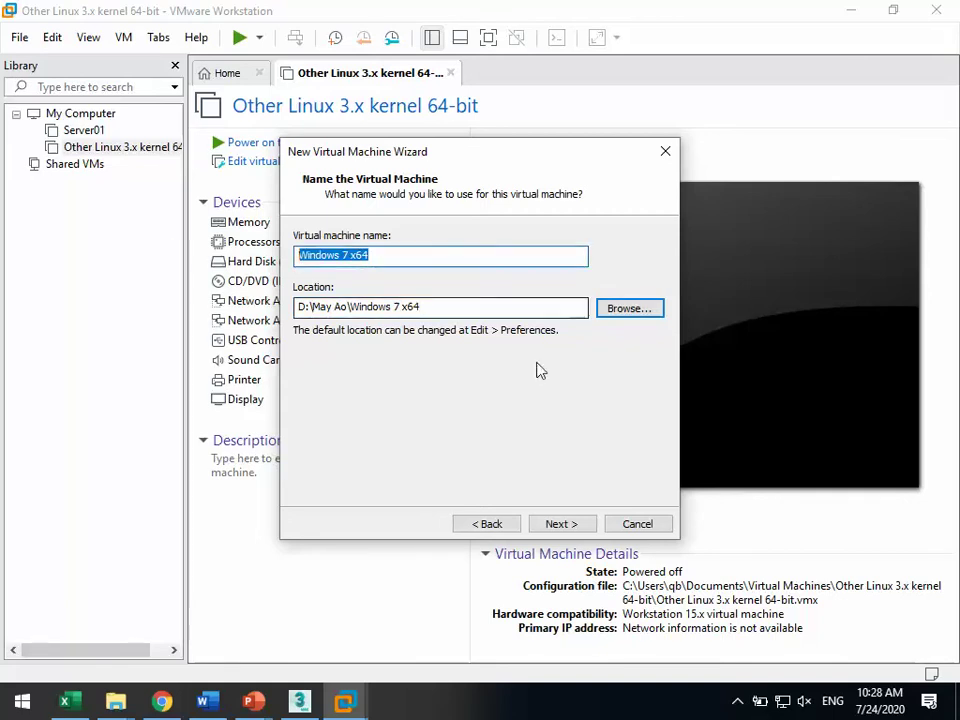
pyautogui.click(422, 306)
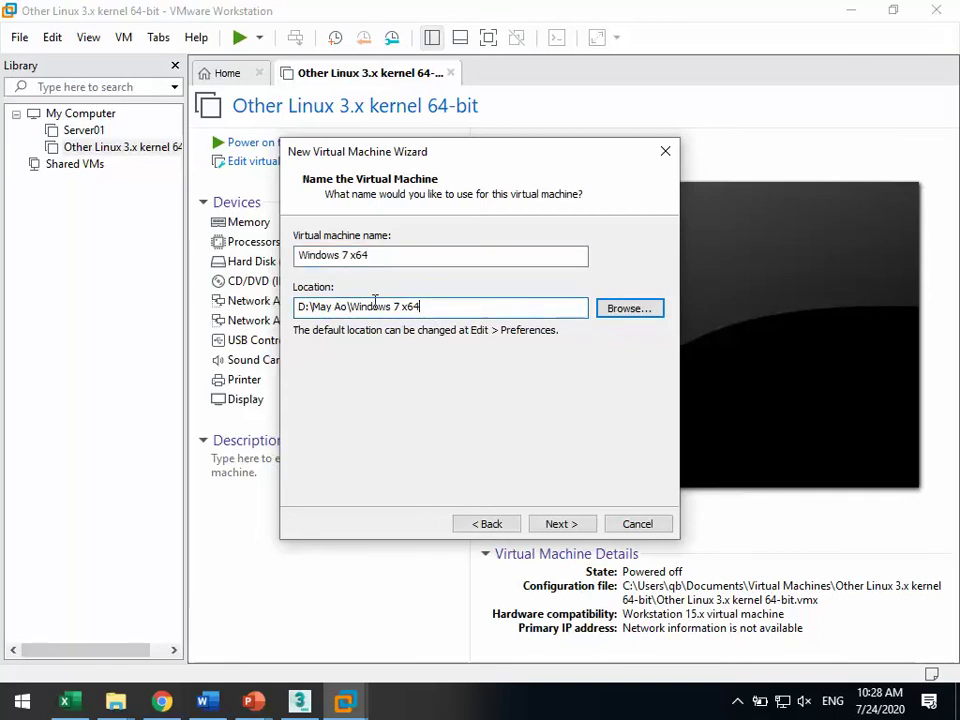
pyautogui.moveTo(349, 306); pyautogui.dragTo(578, 316)
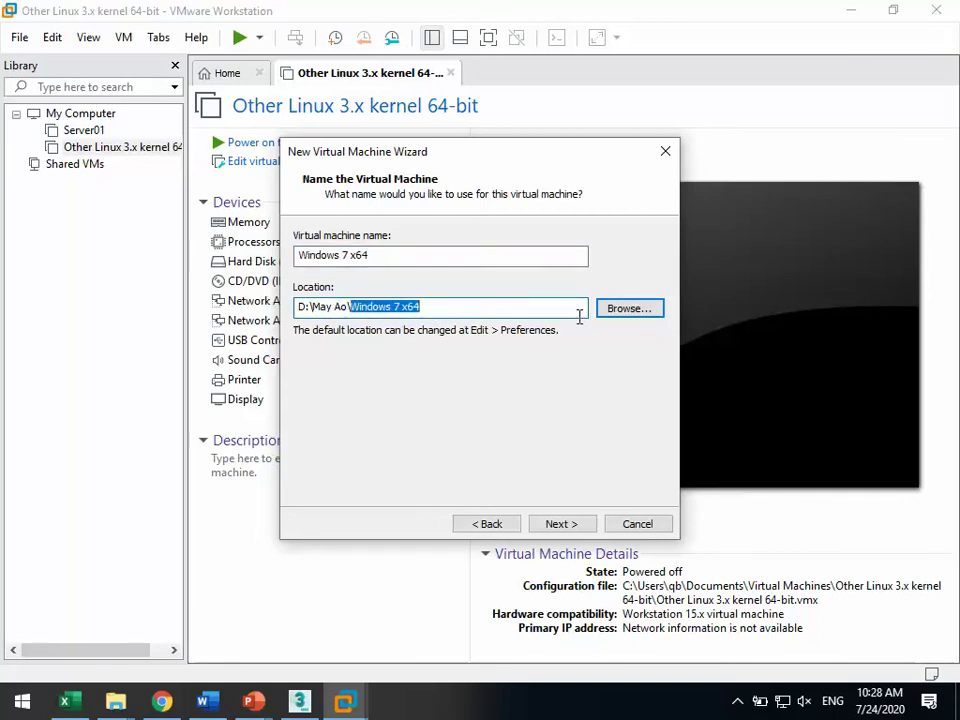
pyautogui.click(566, 527)
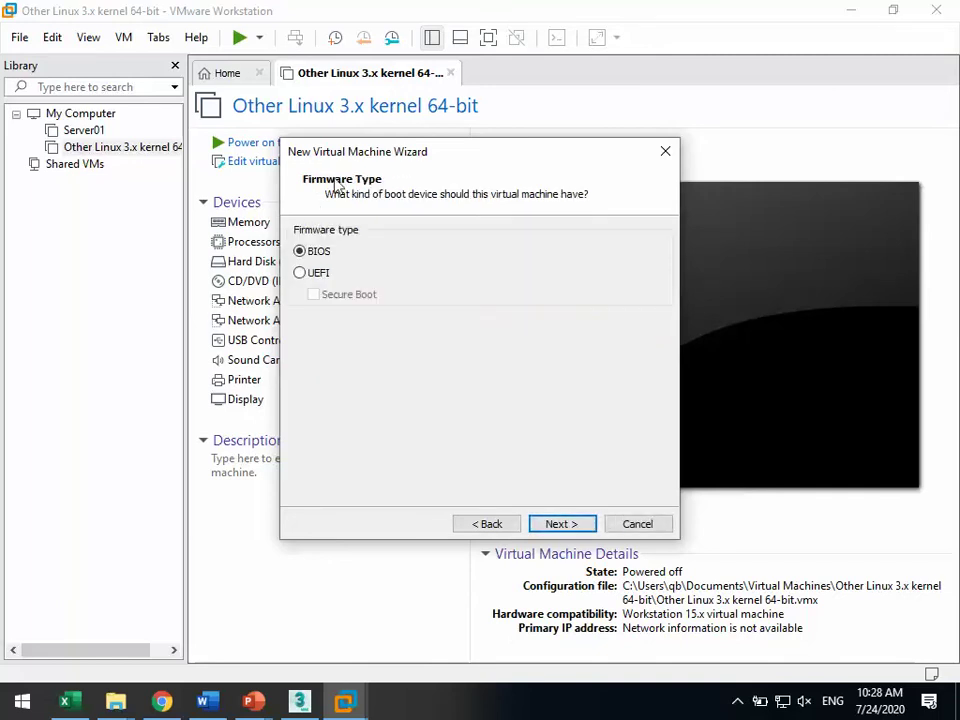
# Step: Accept BIOS firmware and one processor with one core, and continue to the memory page
pyautogui.click(557, 524)
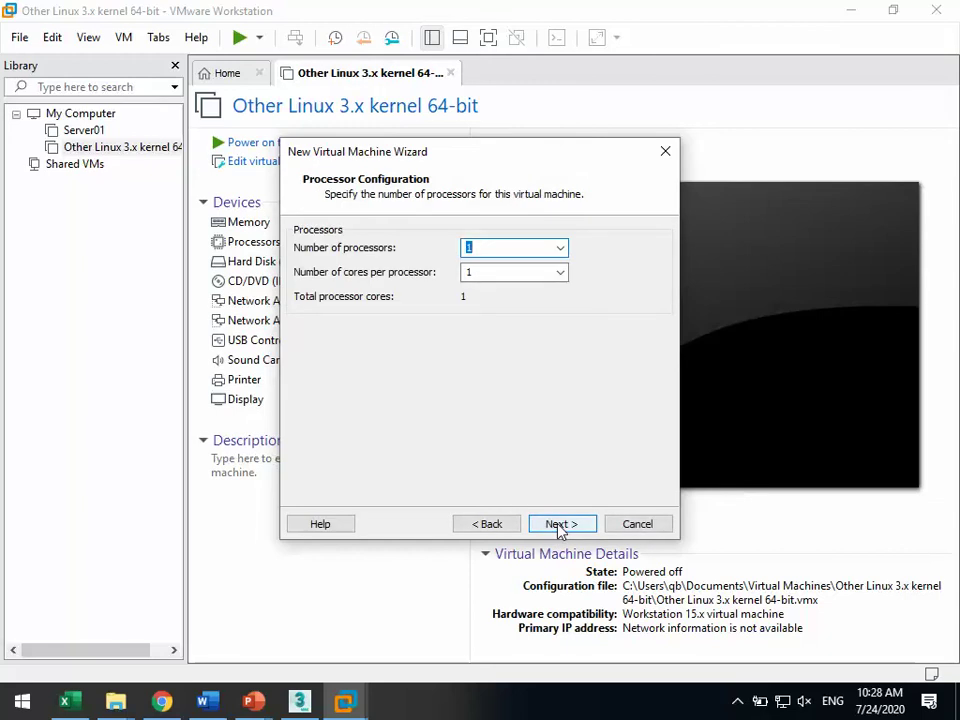
pyautogui.click(497, 274)
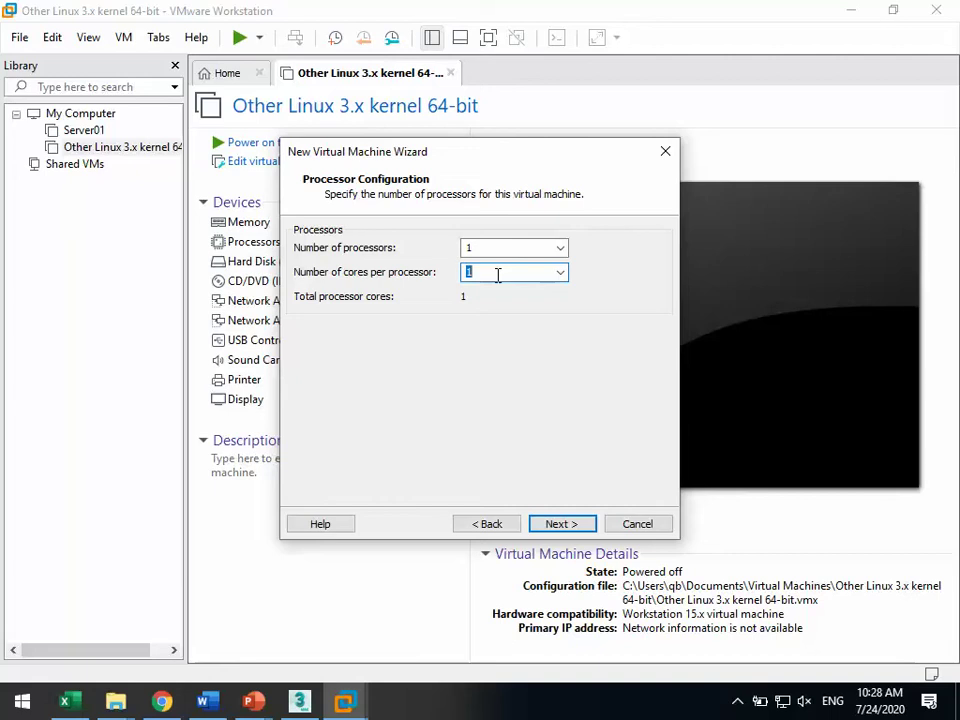
pyautogui.click(480, 245)
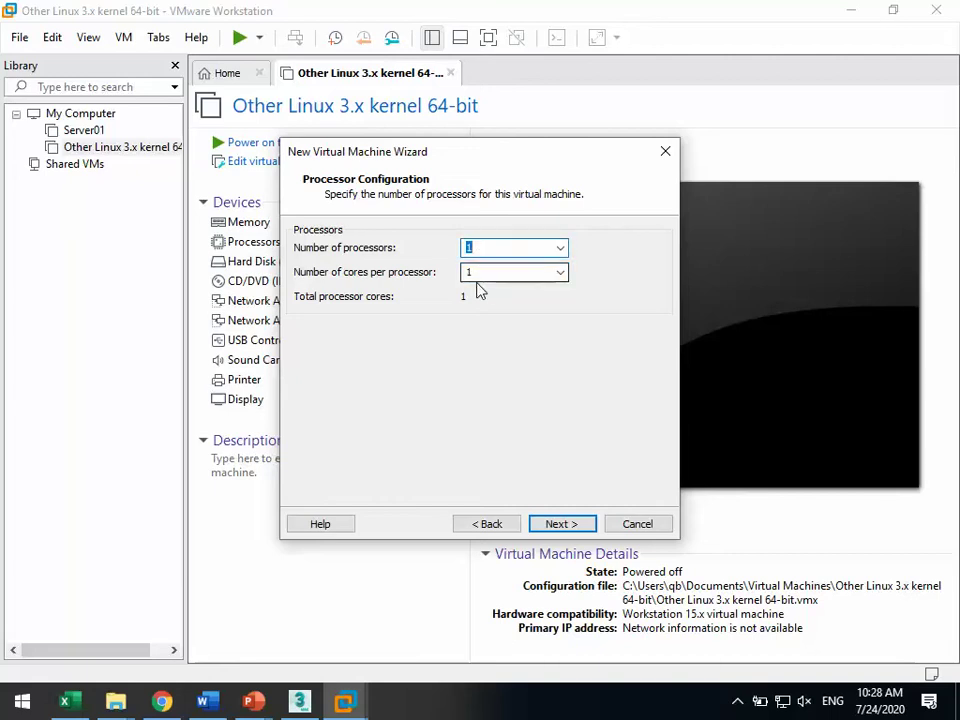
pyautogui.click(485, 266)
pyautogui.click(484, 249)
pyautogui.click(560, 524)
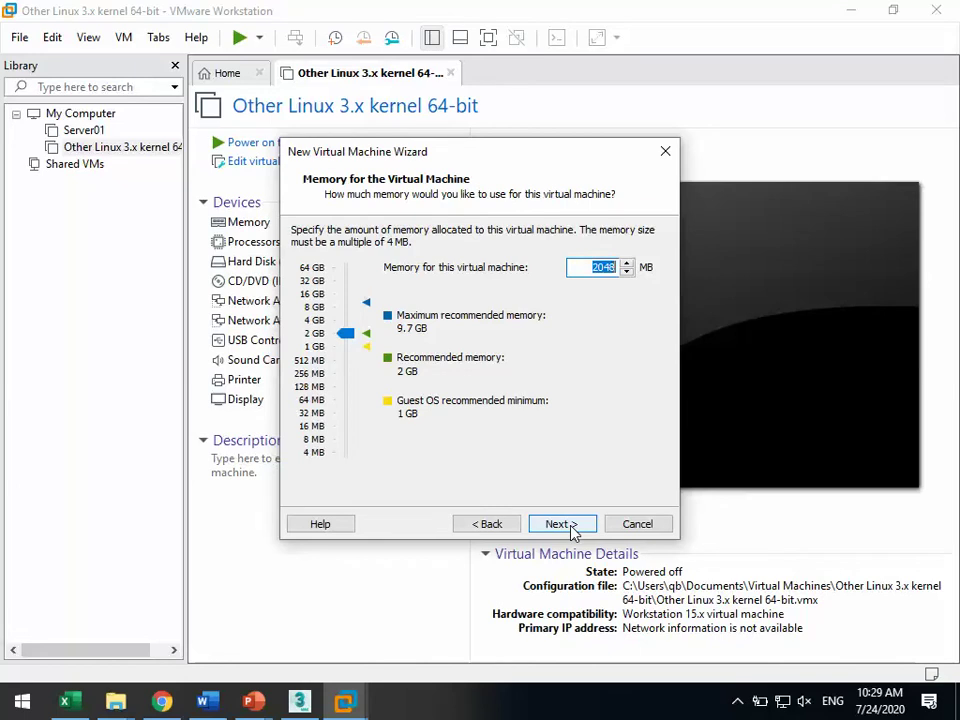
# Step: Try 1024 MB of memory, set it to the recommended 2048 MB, and continue to the network type page
pyautogui.click(367, 347)
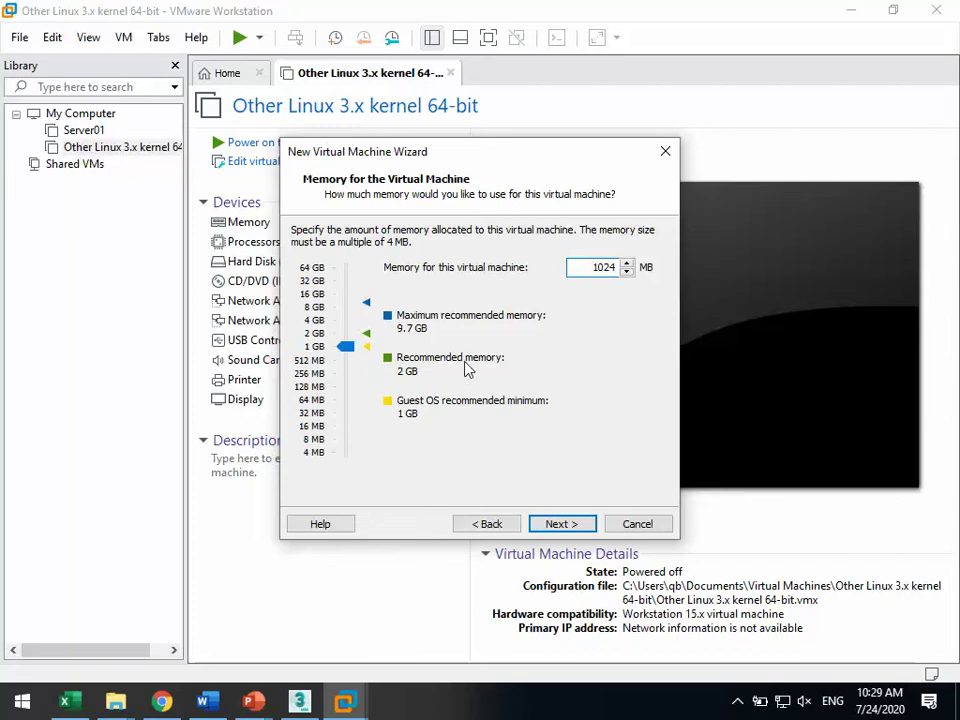
pyautogui.click(367, 334)
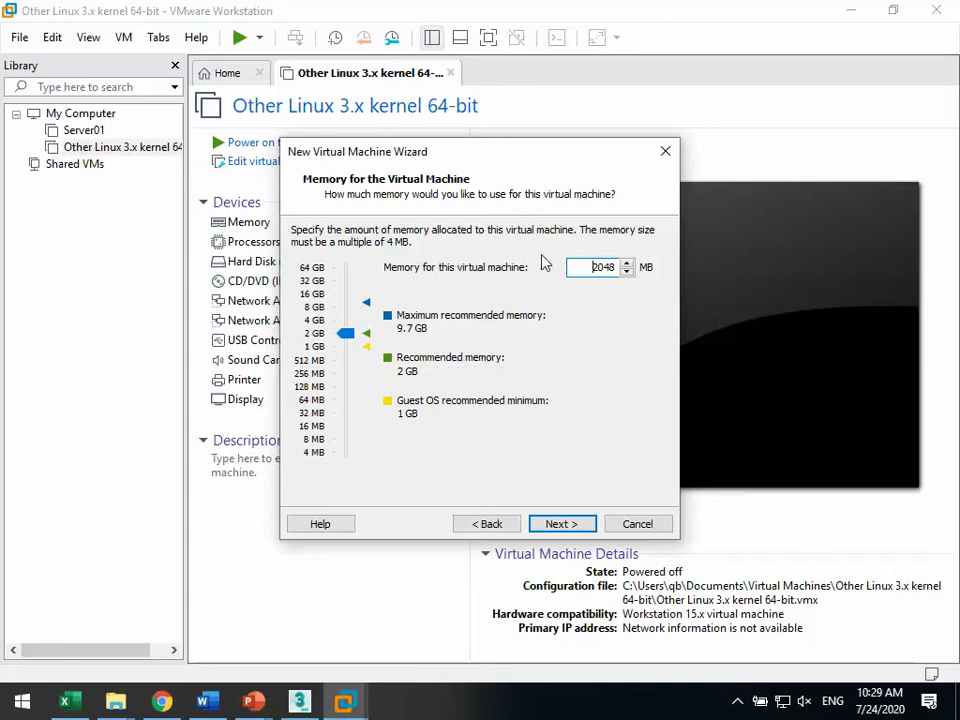
pyautogui.doubleClick(596, 267)
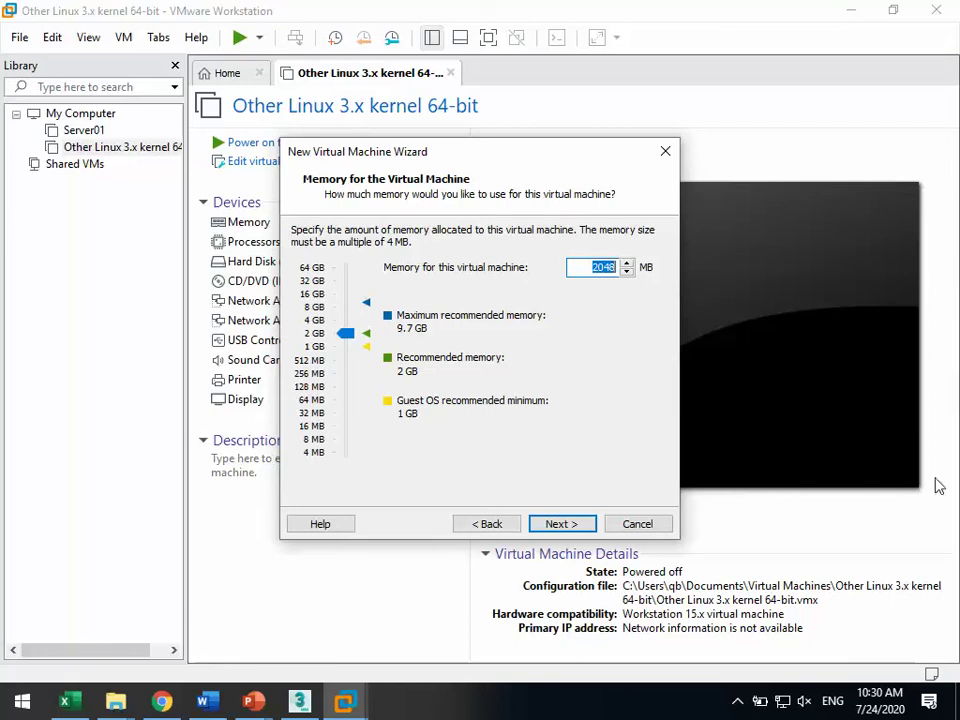
pyautogui.click(343, 703)
pyautogui.click(559, 525)
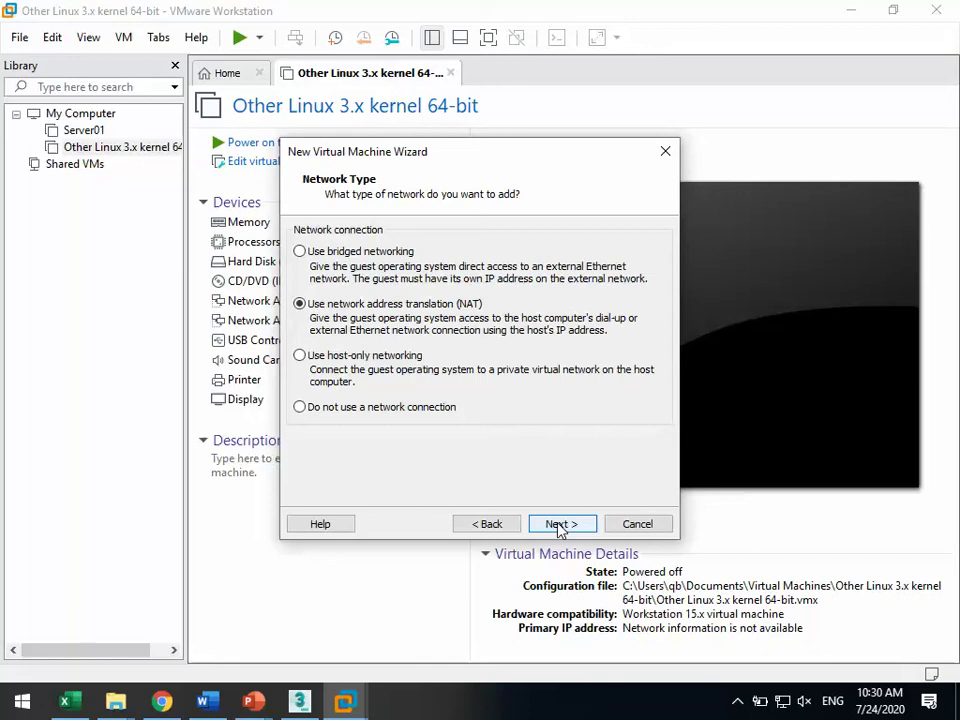
# Step: Try the host-only and NAT options and set the network connection to bridged networking
pyautogui.click(356, 358)
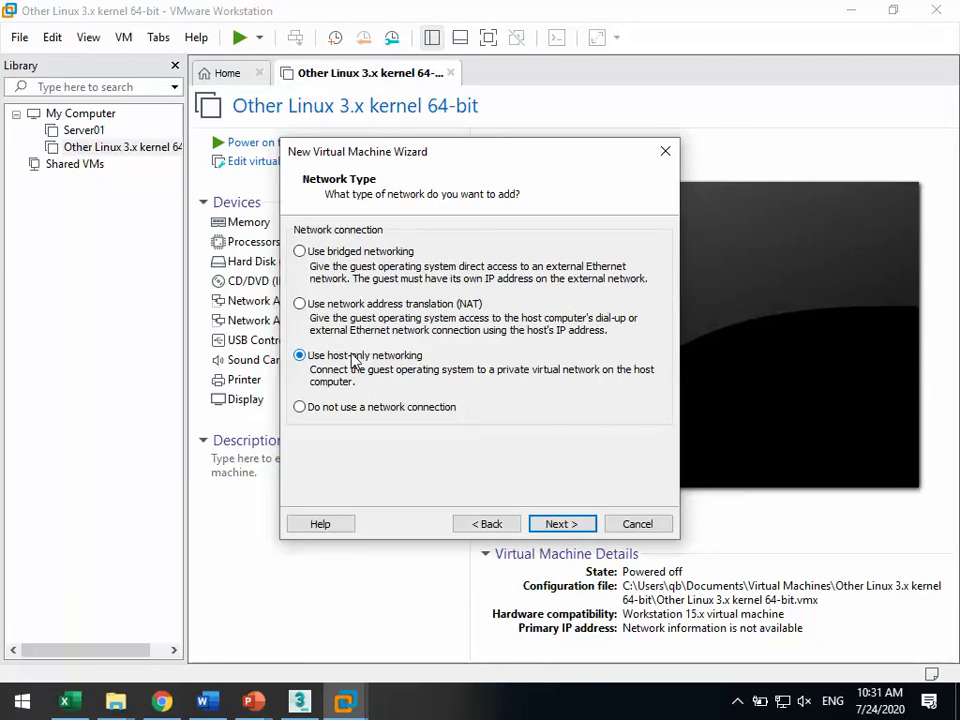
pyautogui.click(336, 253)
pyautogui.click(340, 304)
pyautogui.click(338, 254)
# Step: Switch to the Windows Network & Internet settings, view the profile of the Ethernet connection Network 2, and close Settings
pyautogui.click(783, 703)
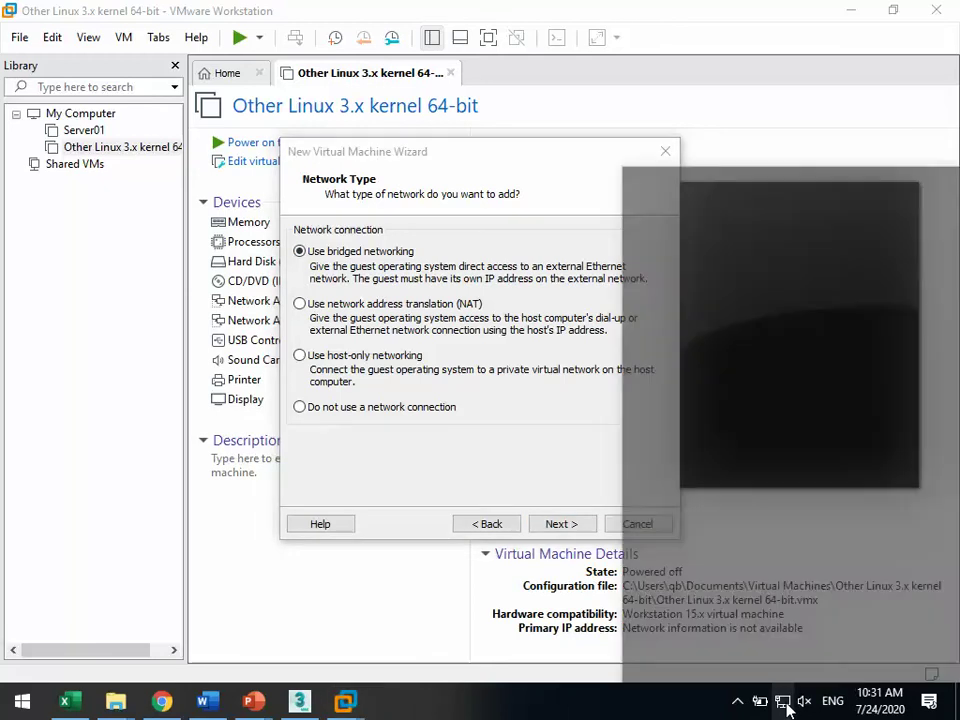
pyautogui.rightClick(785, 704)
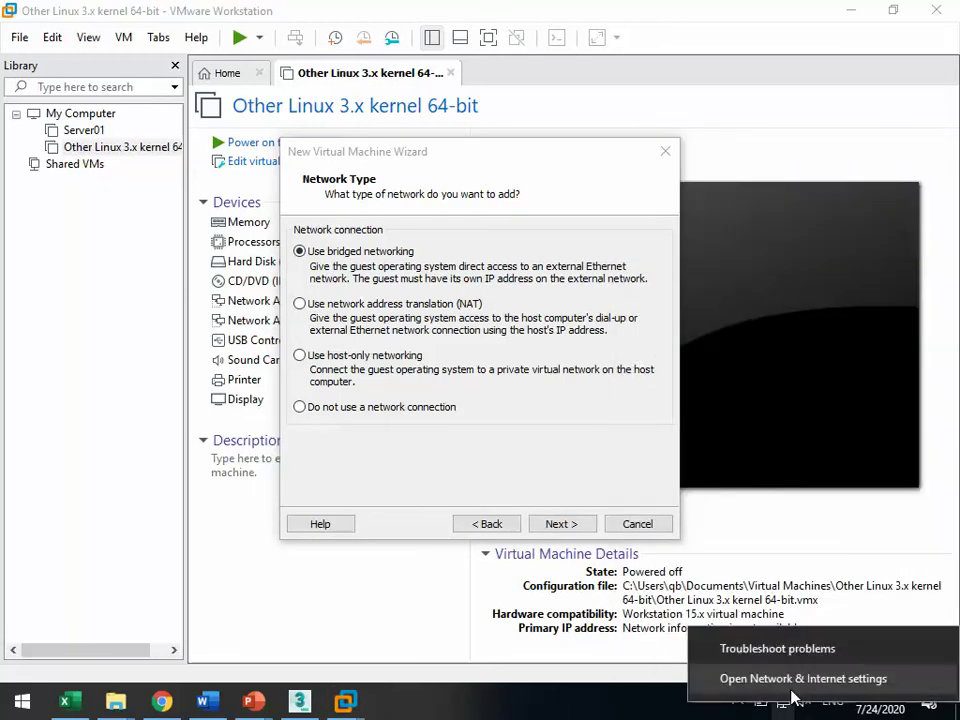
pyautogui.click(800, 677)
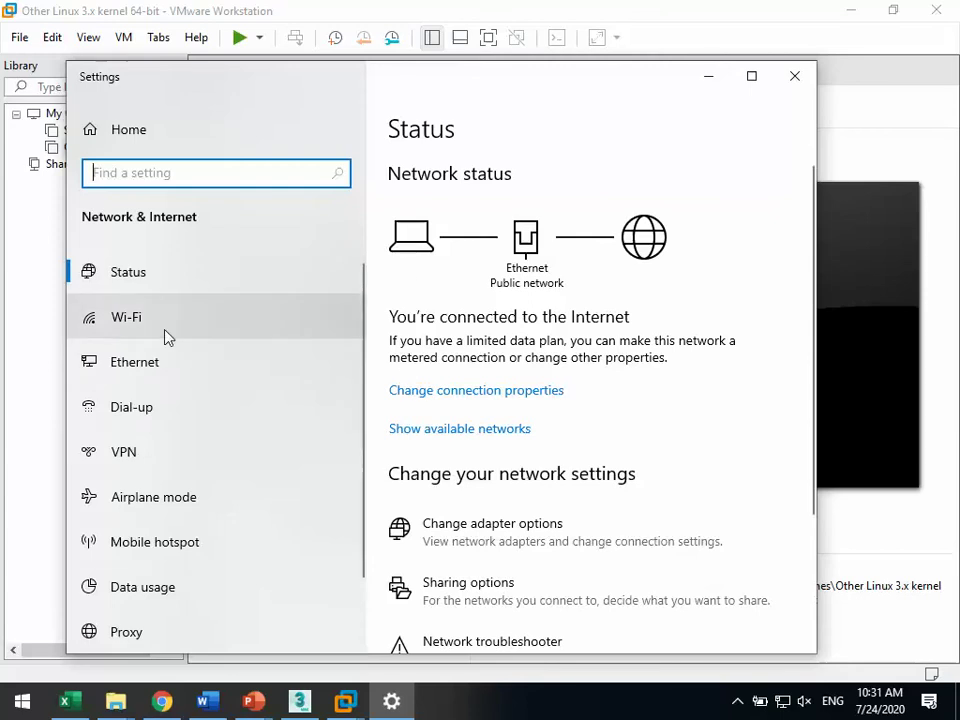
pyautogui.click(133, 368)
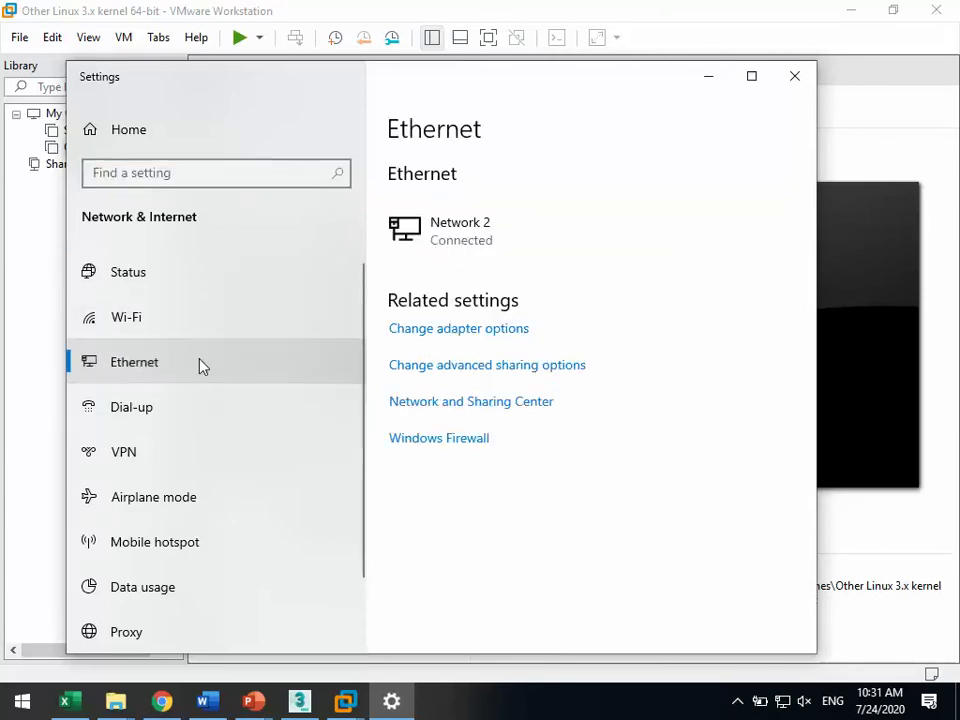
pyautogui.click(448, 244)
pyautogui.click(813, 77)
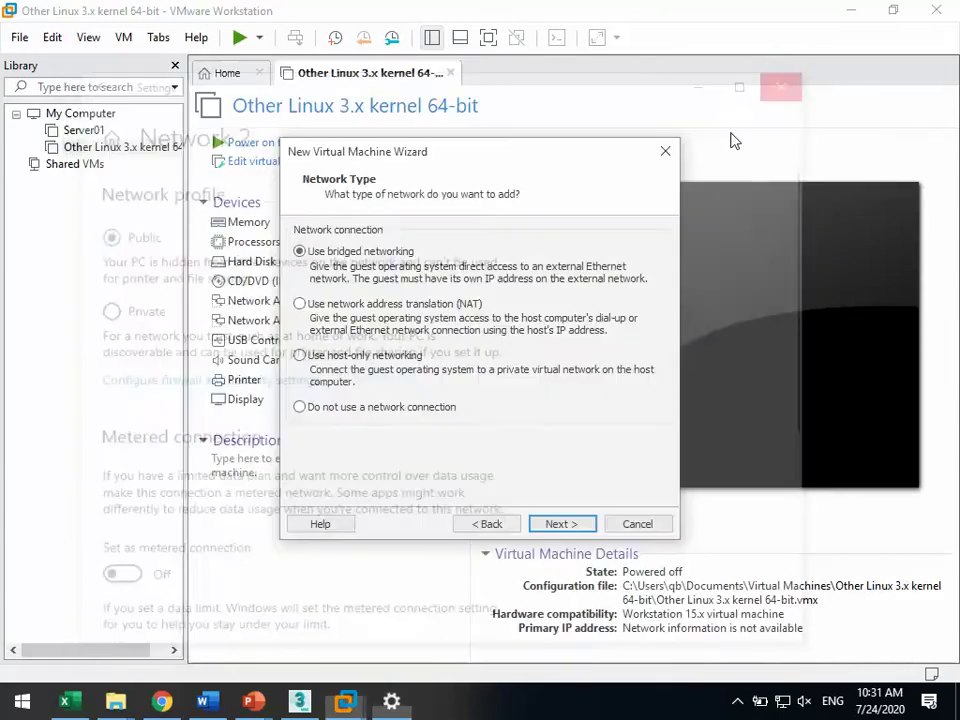
# Step: Reopen the Windows network settings, examine the IPv4 address in the Ethernet adapter's connection details, and close the details
pyautogui.rightClick(761, 704)
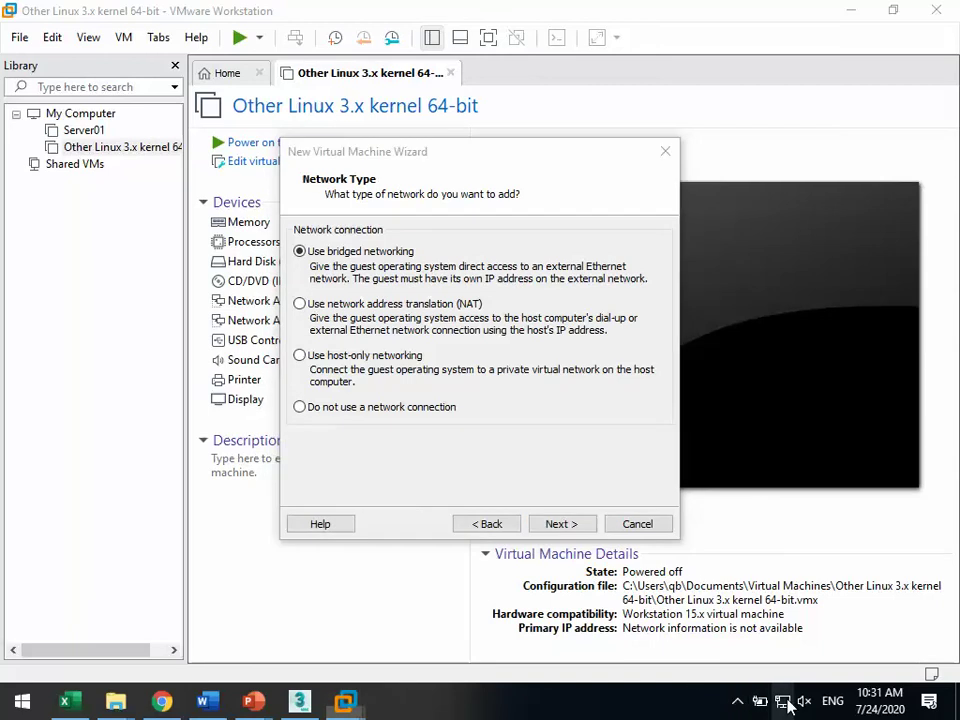
pyautogui.click(789, 676)
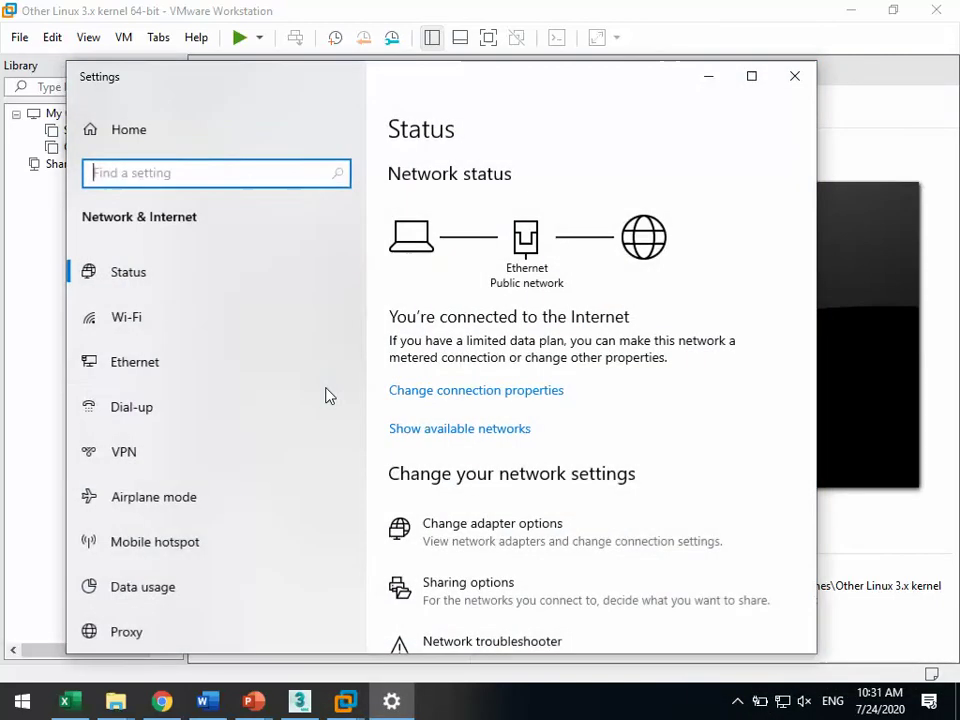
pyautogui.click(103, 376)
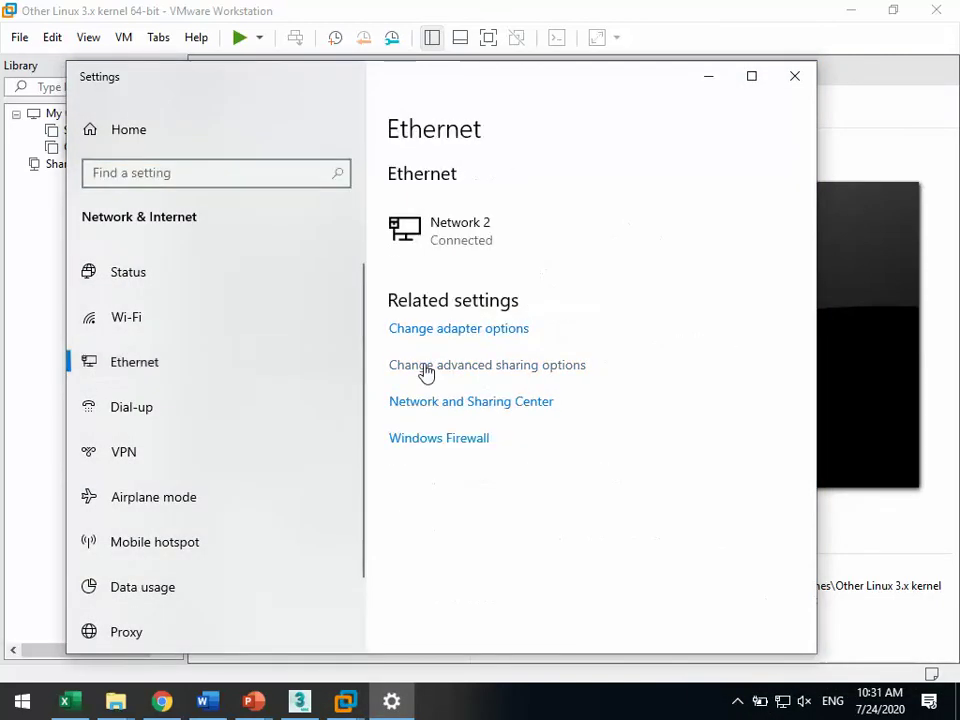
pyautogui.click(466, 329)
pyautogui.doubleClick(165, 190)
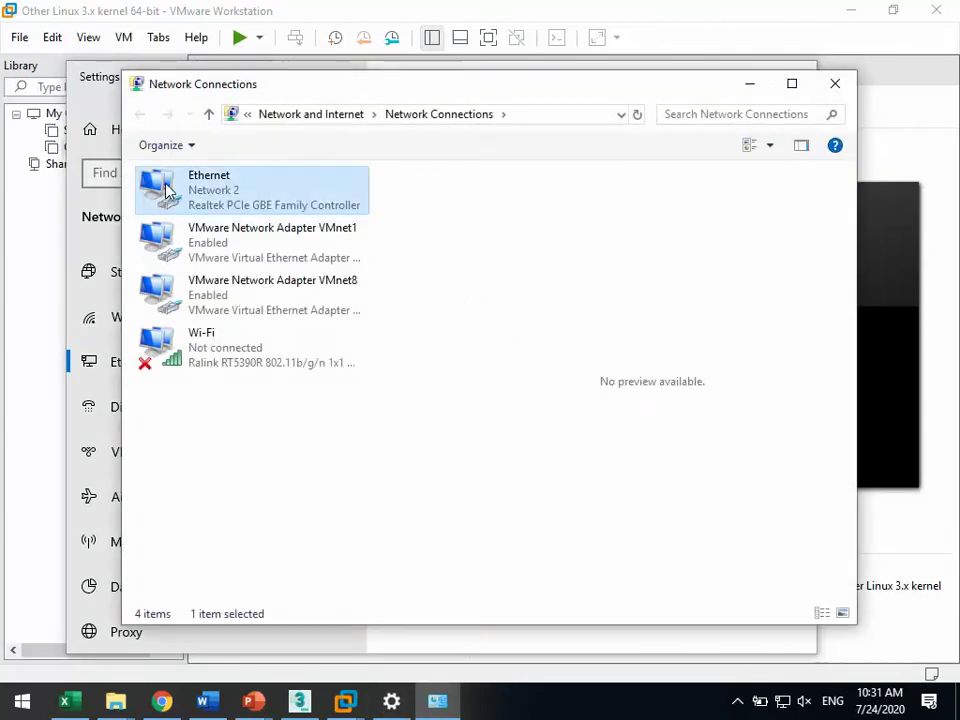
pyautogui.click(378, 339)
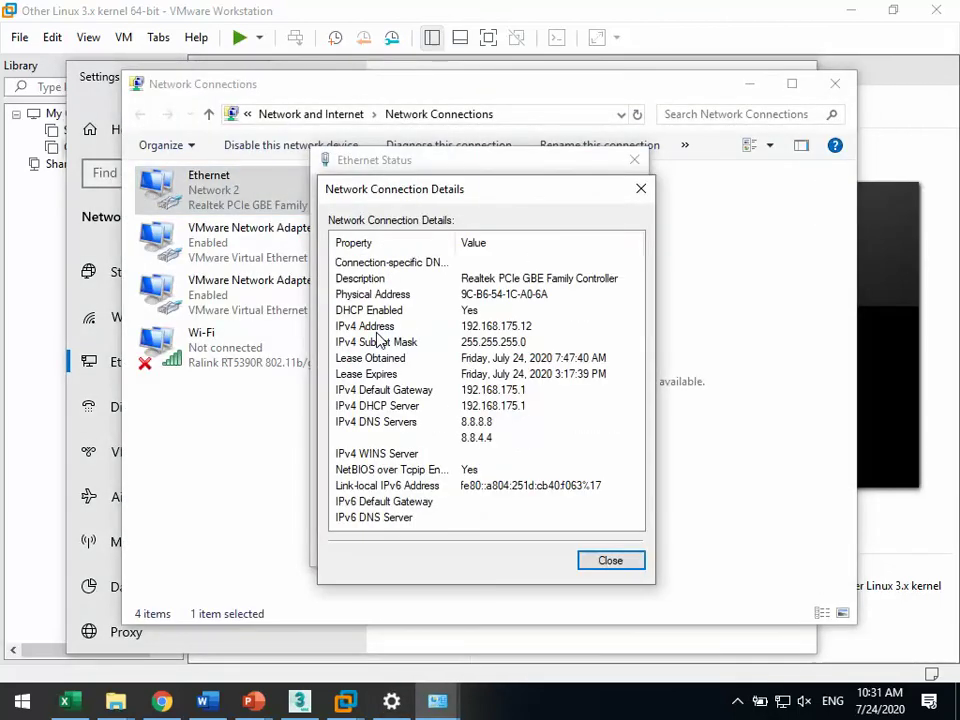
pyautogui.click(540, 327)
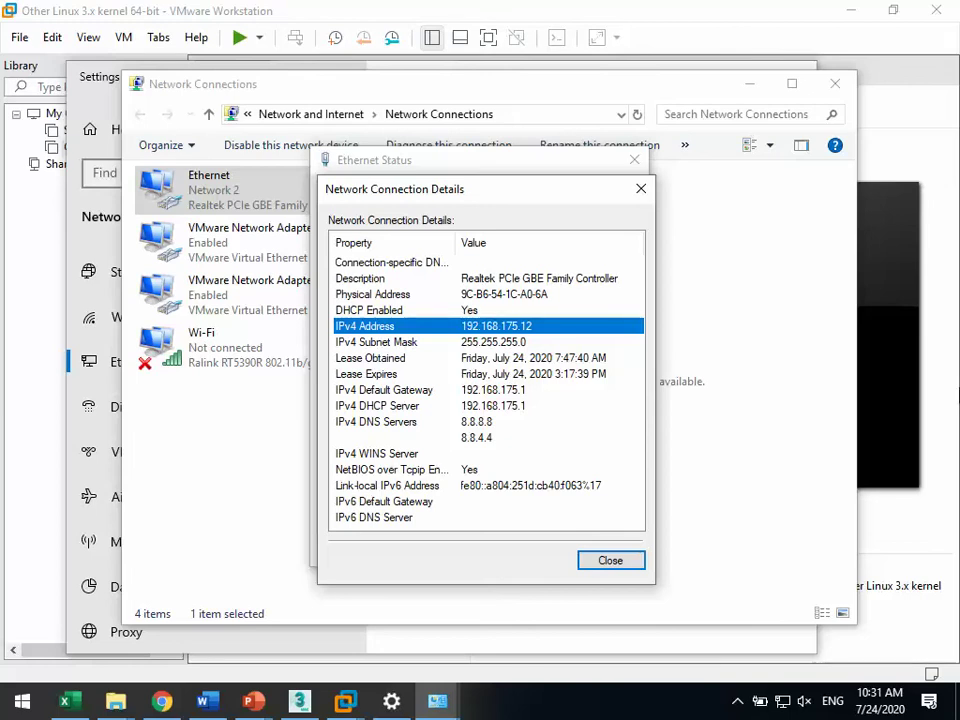
pyautogui.click(612, 566)
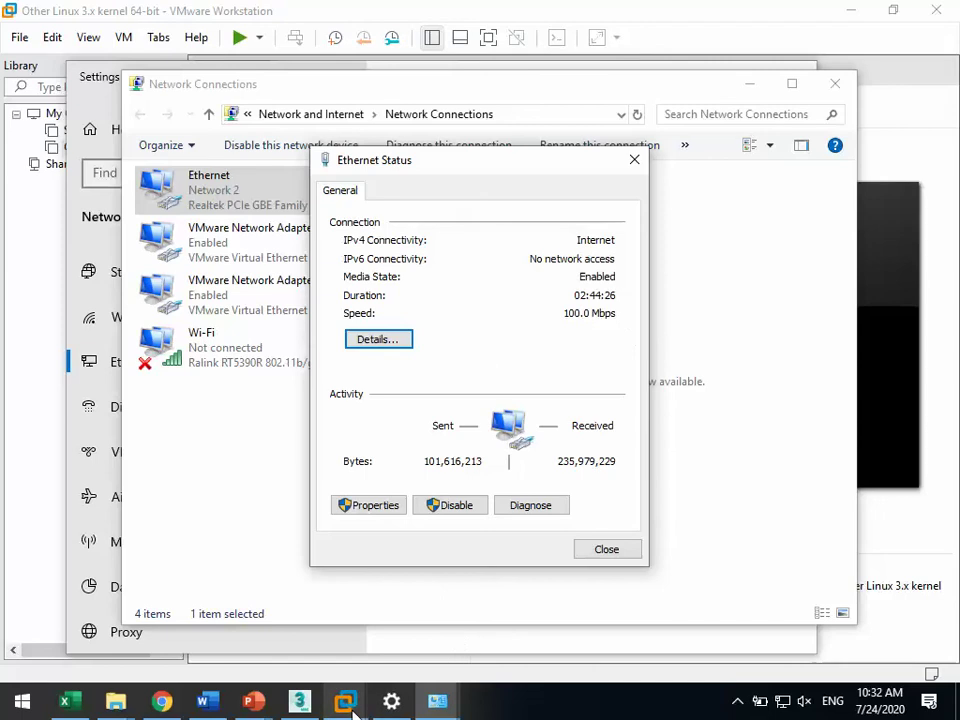
# Step: Return to the VMware wizard, keep bridged networking and the recommended LSI Logic SAS controller, and continue to the disk type page
pyautogui.moveTo(345, 700)
pyautogui.click(422, 627)
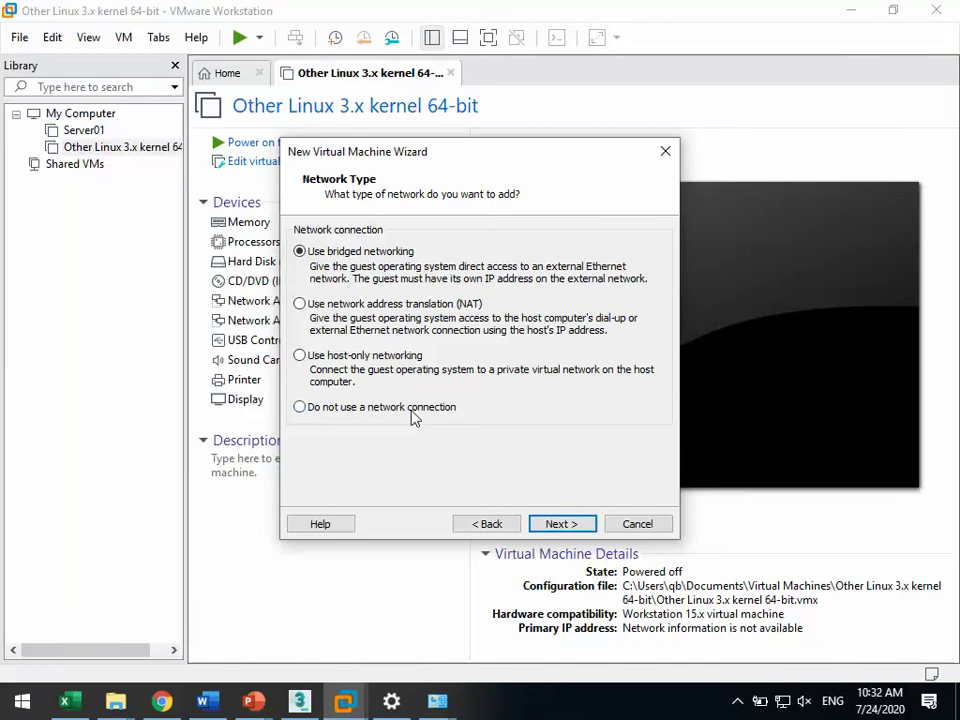
pyautogui.click(553, 526)
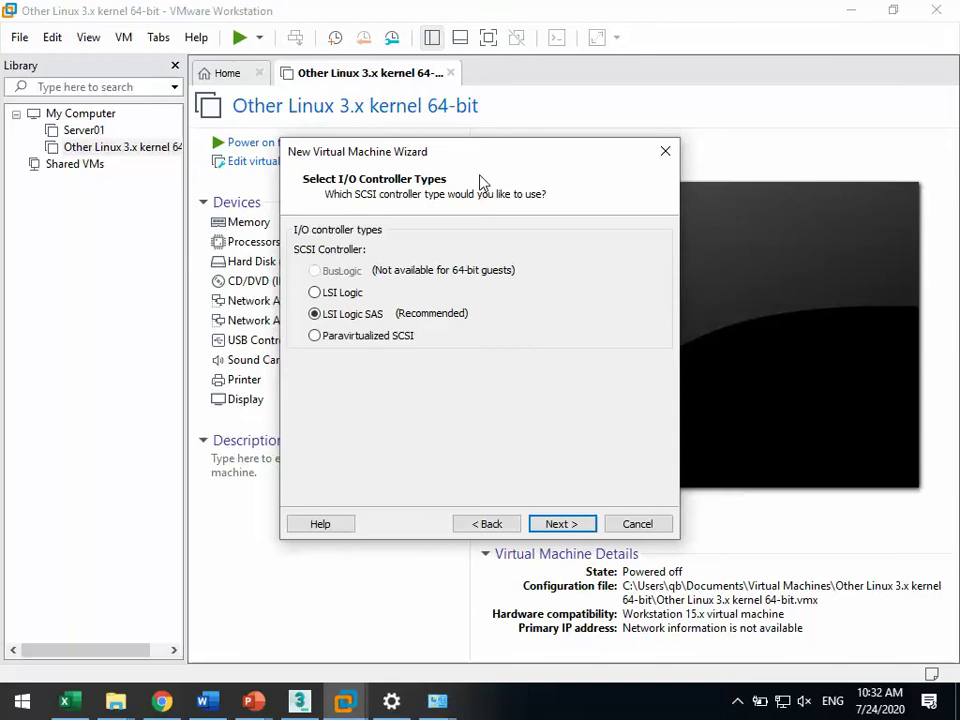
pyautogui.click(563, 527)
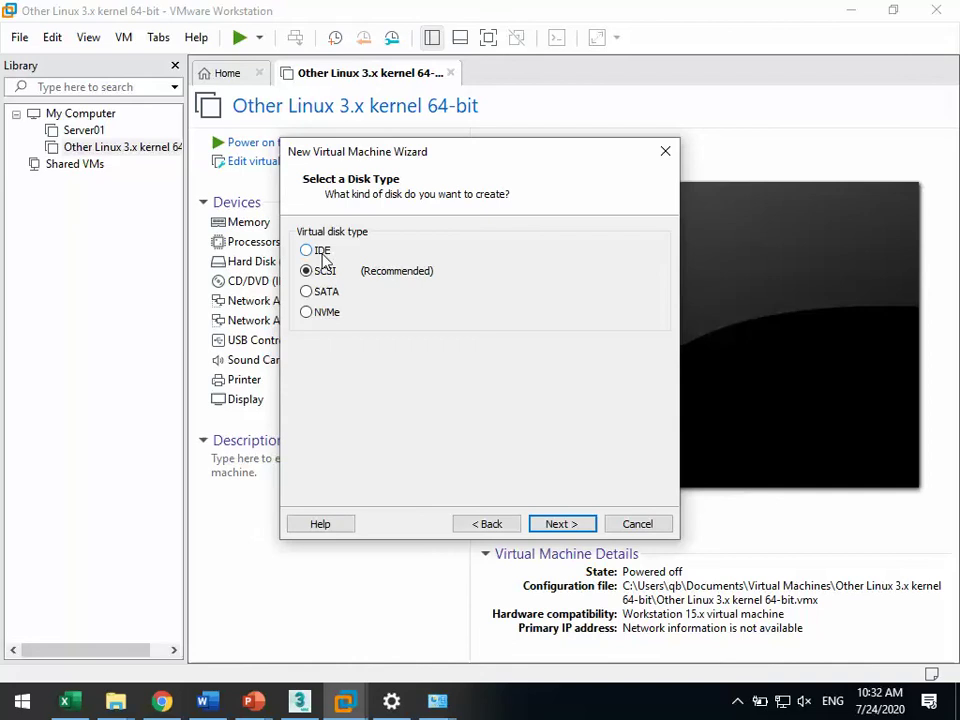
# Step: Switch to Chrome and search Google Images for IED in a new tab
pyautogui.click(161, 701)
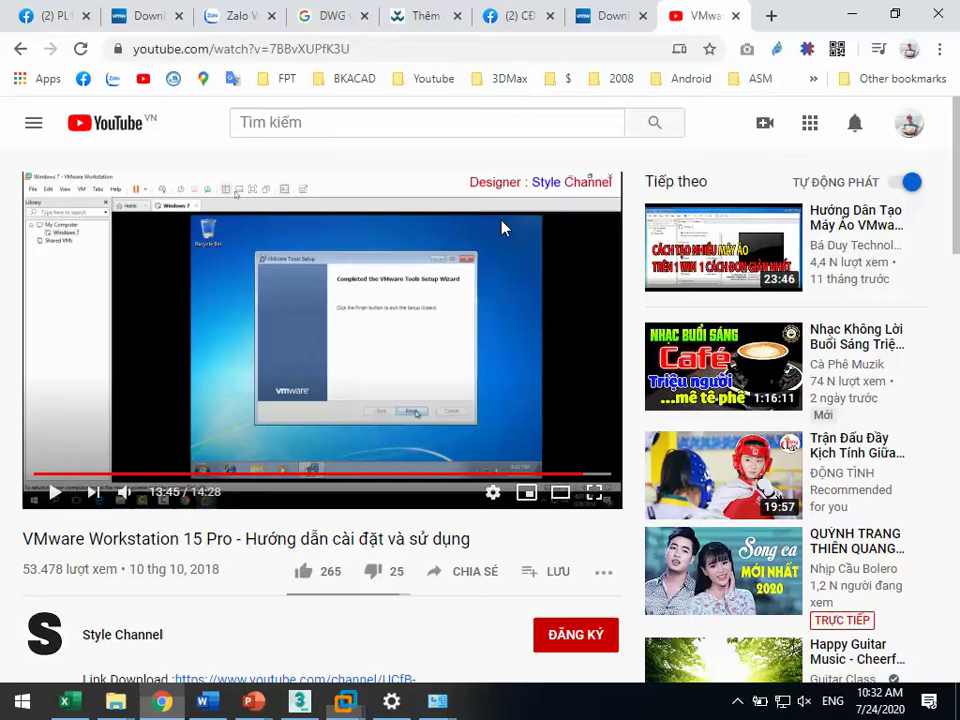
pyautogui.click(771, 15)
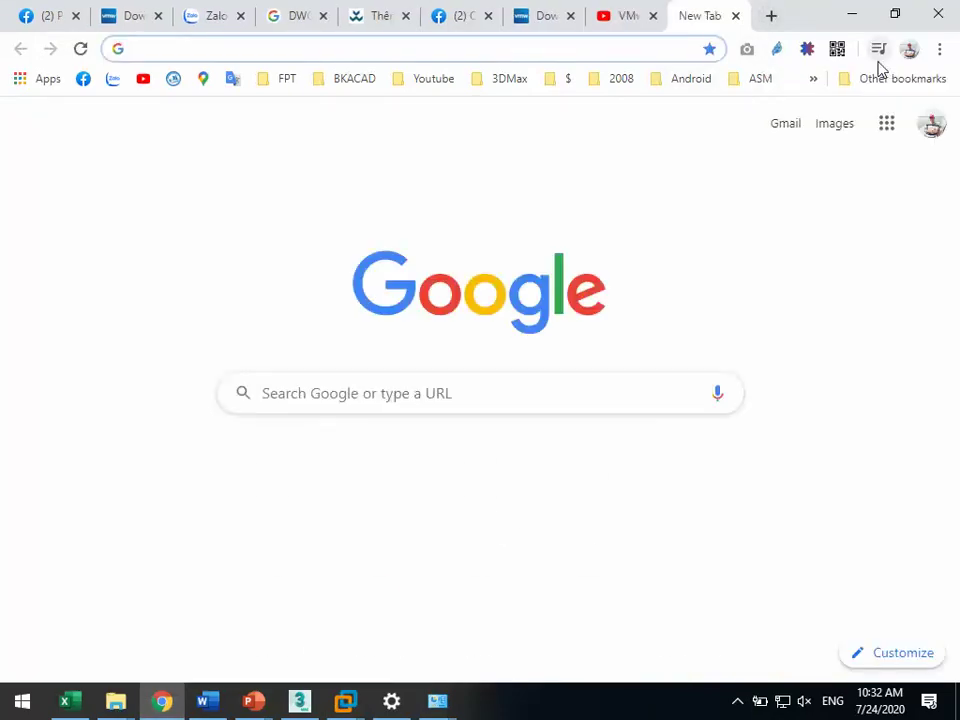
pyautogui.write('iED')
pyautogui.press('Return')
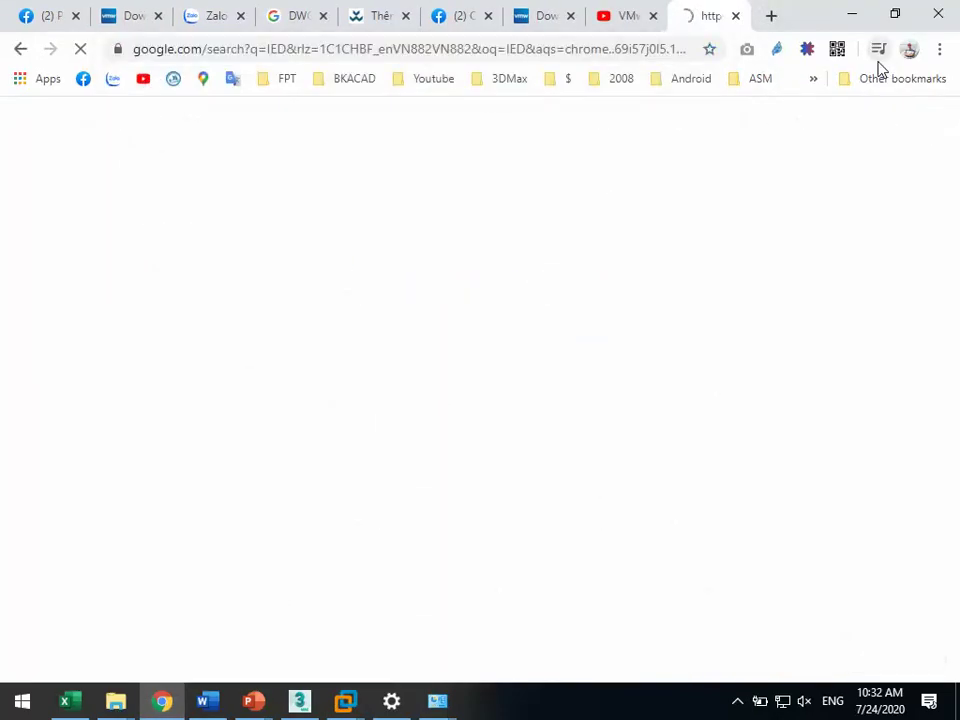
pyautogui.click(293, 194)
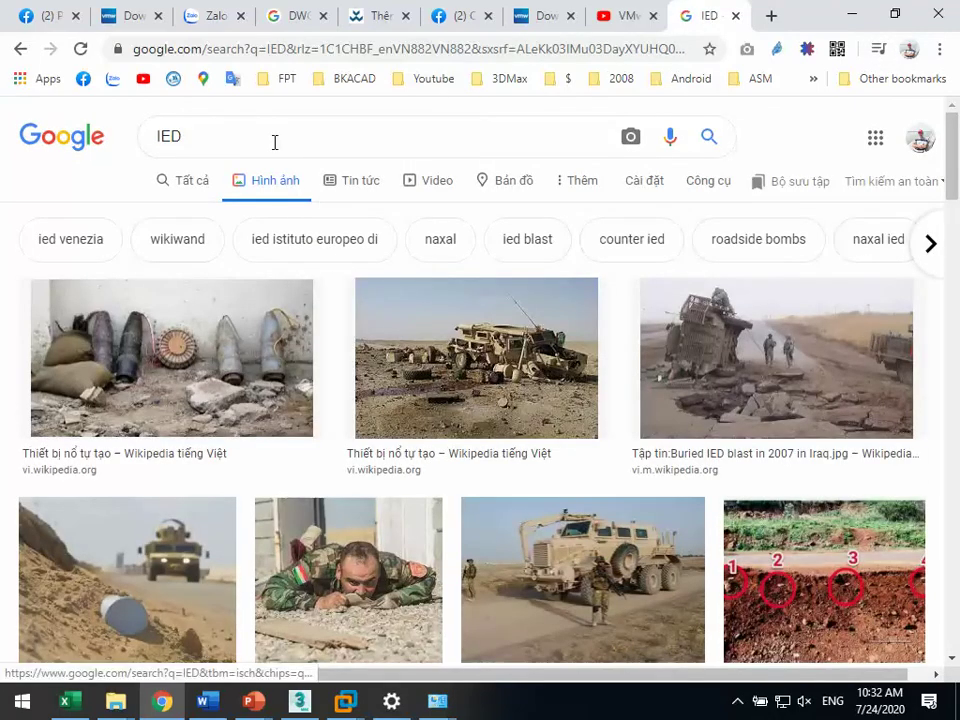
# Step: Refine the image search to "IED bus" and look through the pictures
pyautogui.click(268, 135)
pyautogui.write('bú')
pyautogui.press('Return')
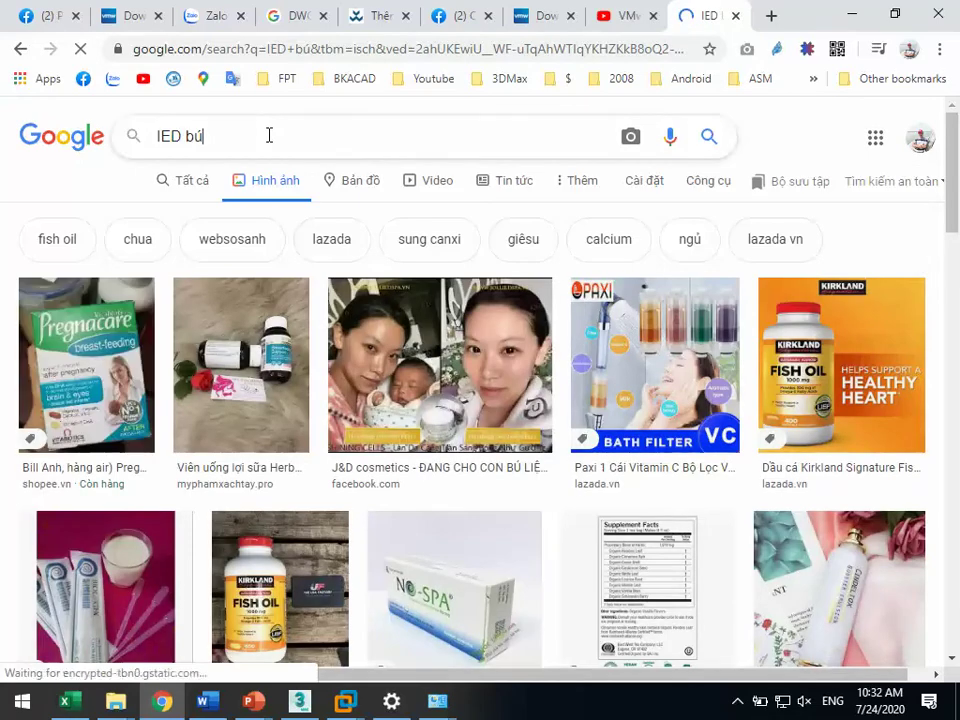
pyautogui.press('BackSpace')
pyautogui.write('ú')
pyautogui.press('BackSpace')
pyautogui.write('us')
pyautogui.press('Return')
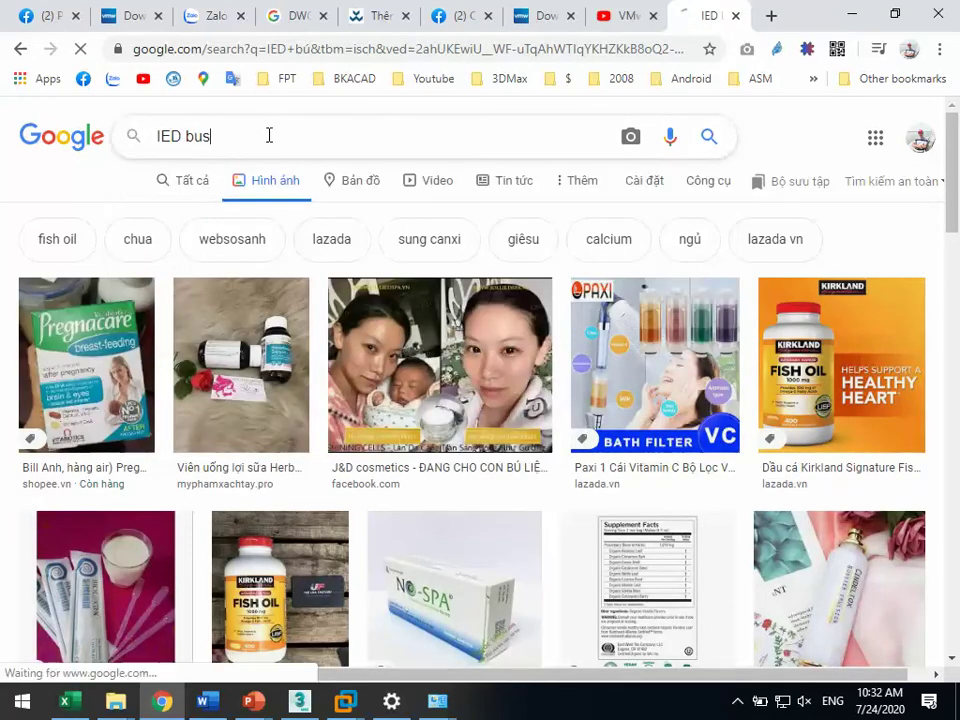
pyautogui.scroll(-10, 482, 476)
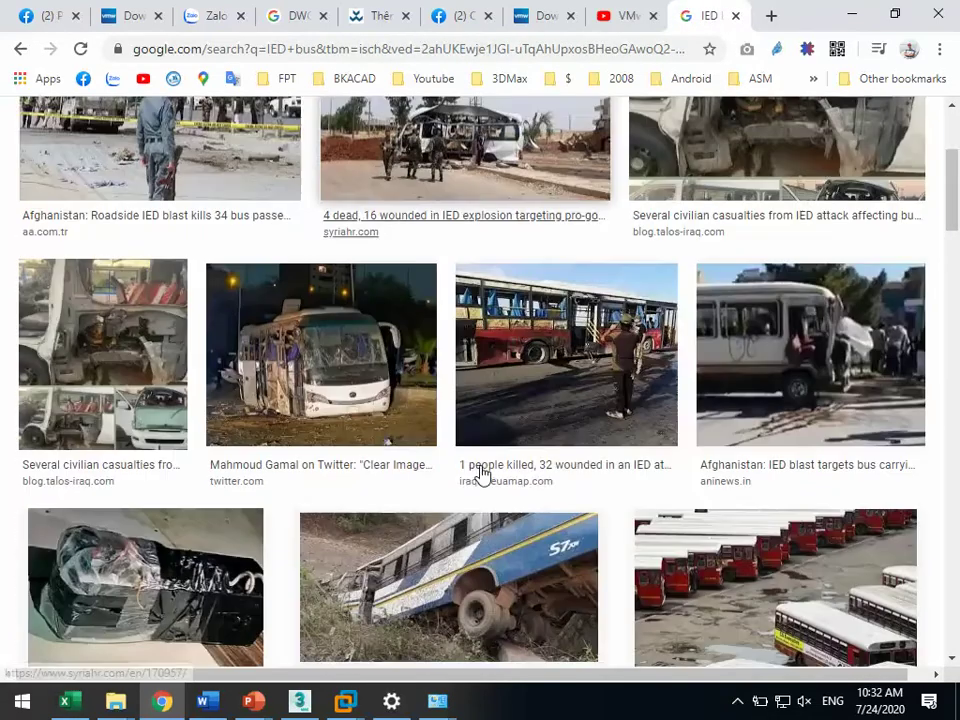
pyautogui.scroll(-6, 482, 476)
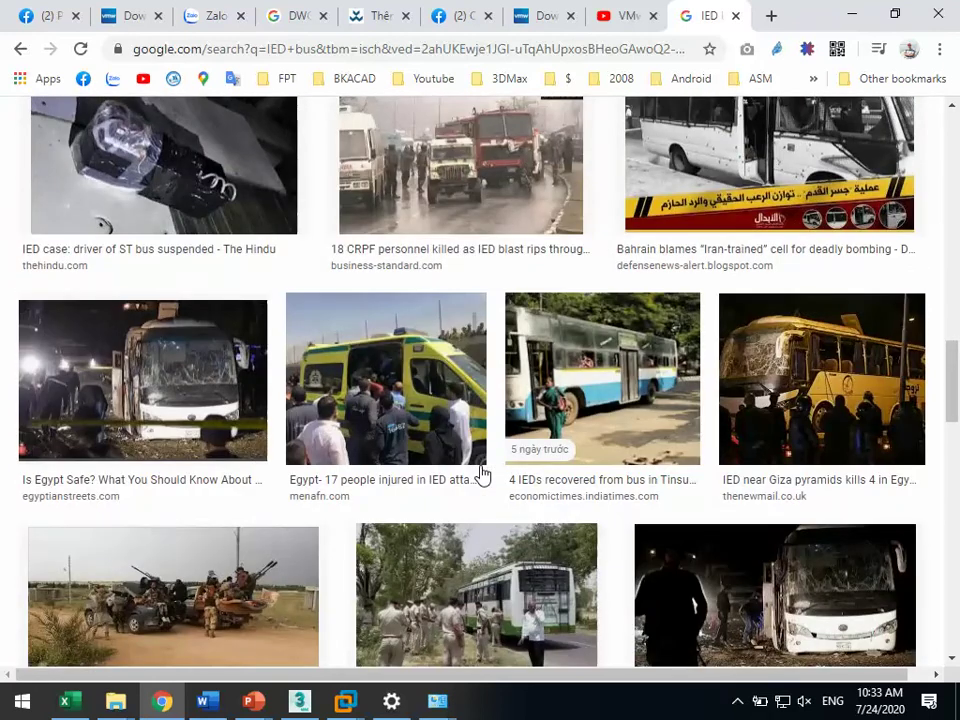
pyautogui.scroll(15, 482, 476)
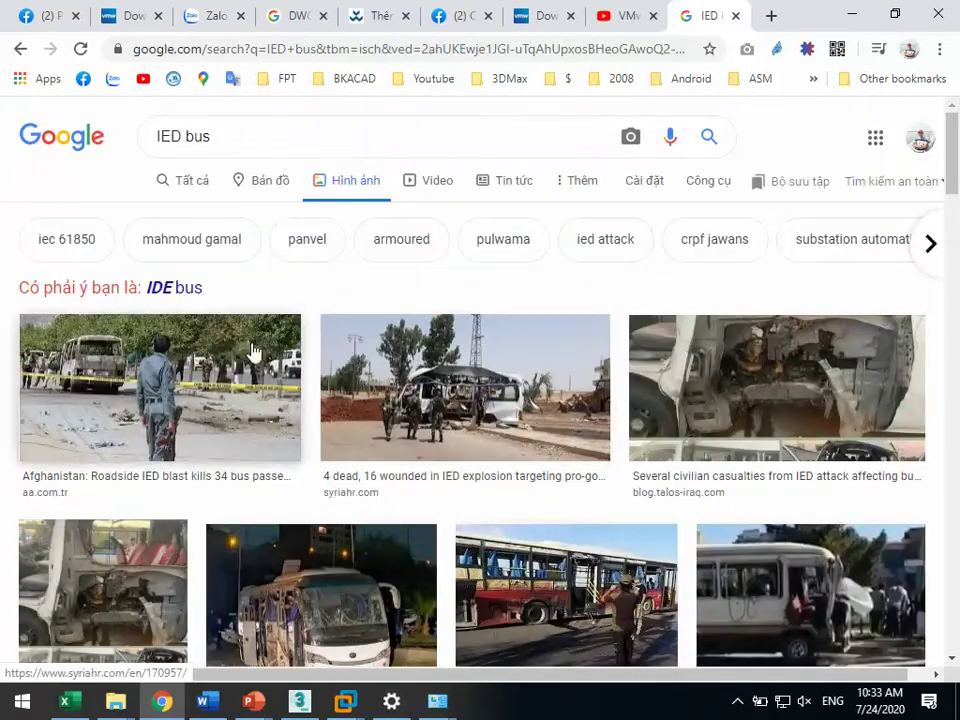
# Step: Refine the image search to "IED bus hdd" and view the picture of the computer bus for IDE HDD
pyautogui.click(238, 148)
pyautogui.write('h')
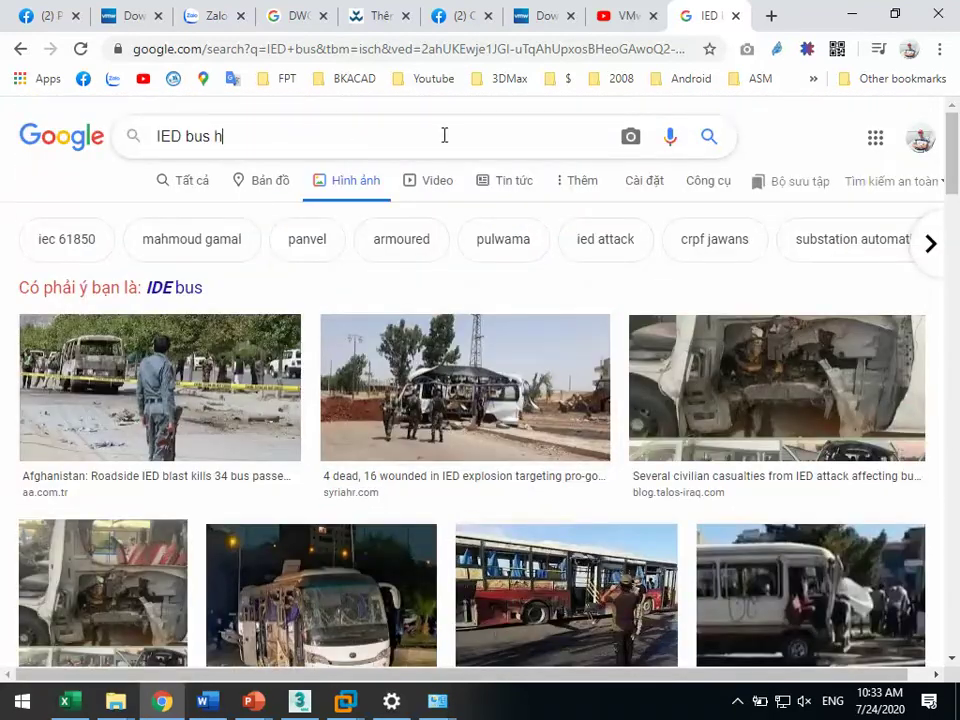
pyautogui.write('đ')
pyautogui.press('Return')
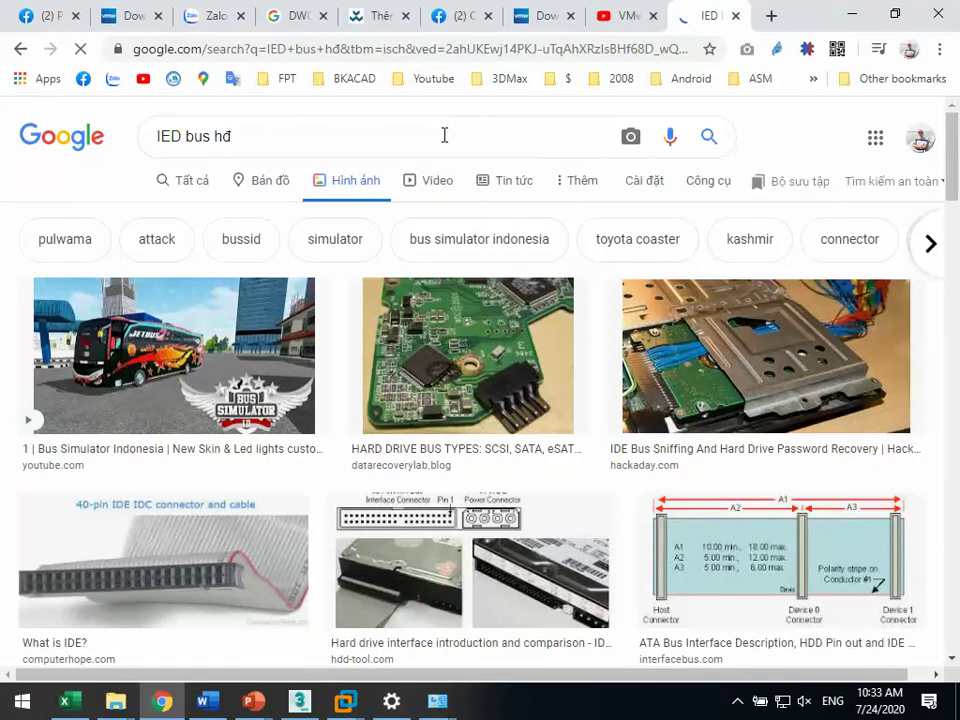
pyautogui.click(301, 134)
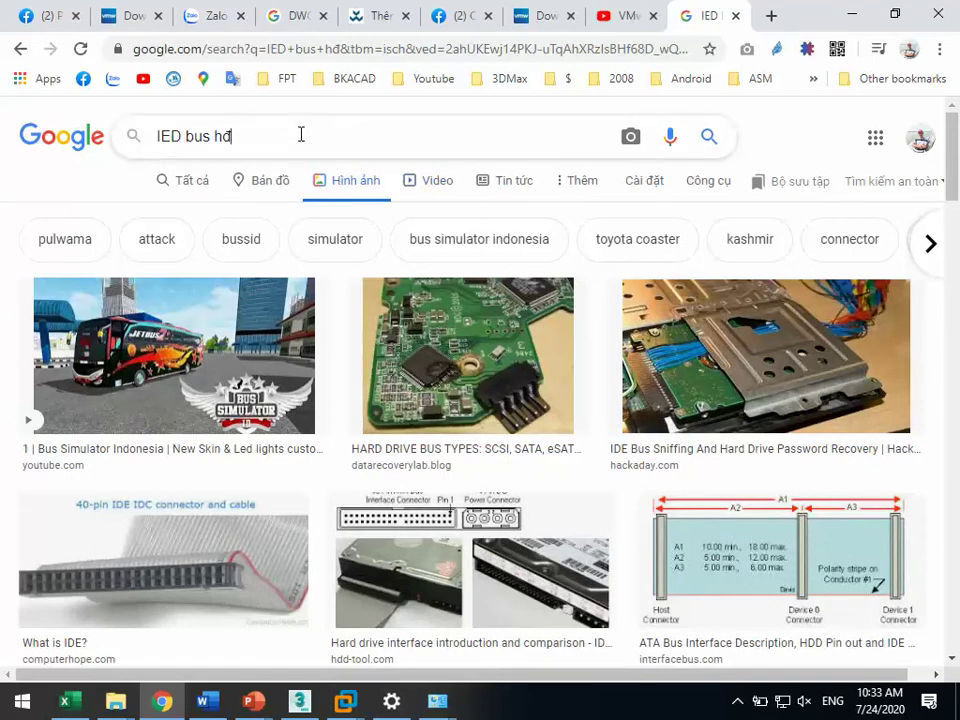
pyautogui.press('BackSpace')
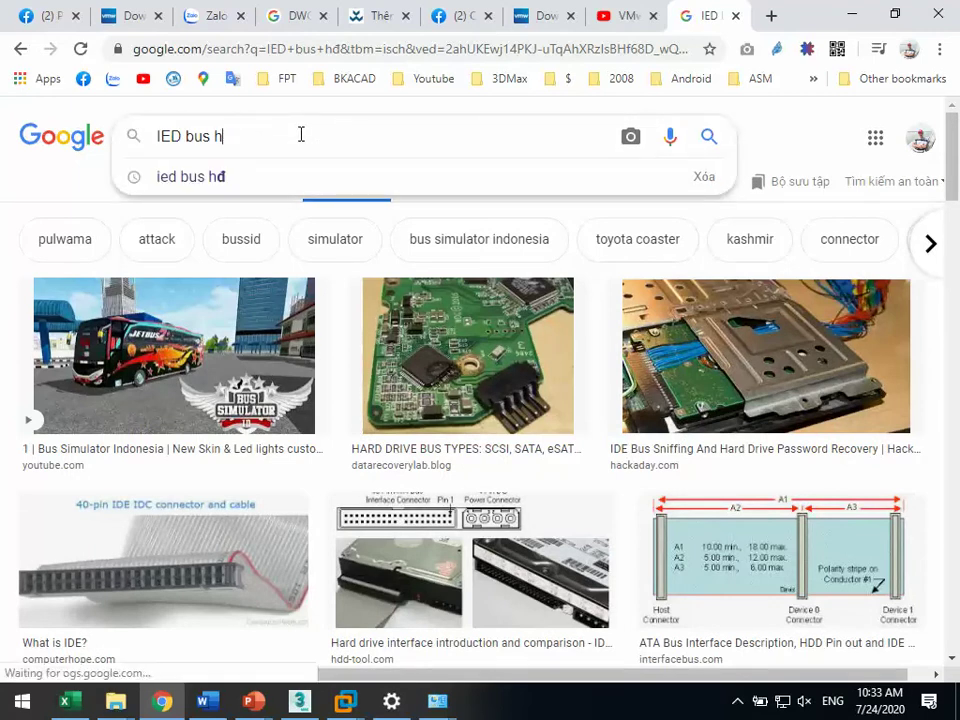
pyautogui.write('dd')
pyautogui.press('Return')
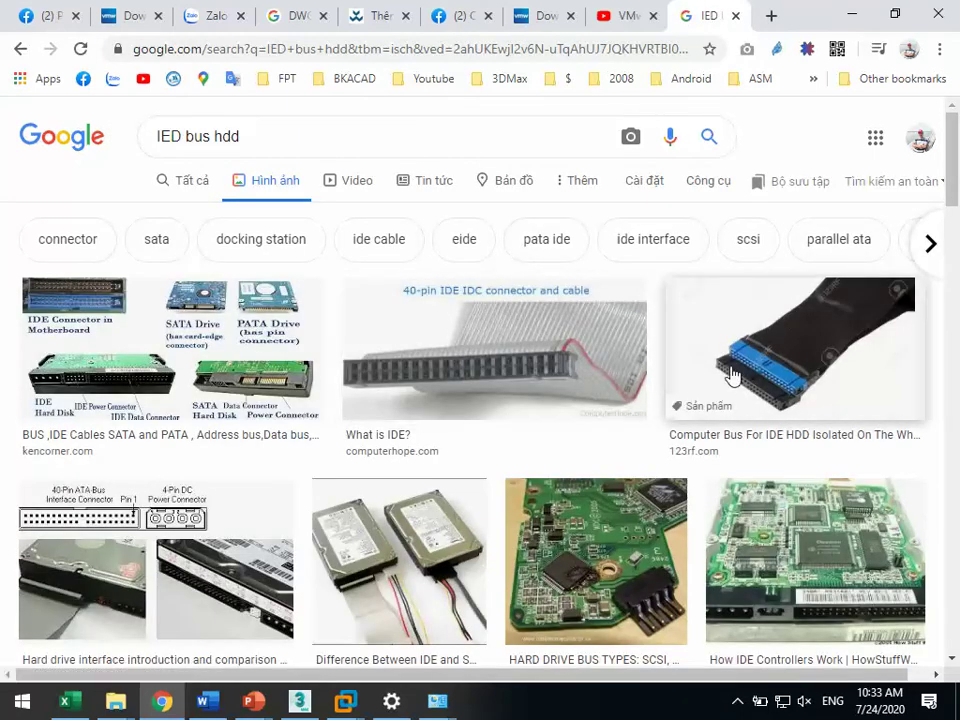
pyautogui.click(824, 338)
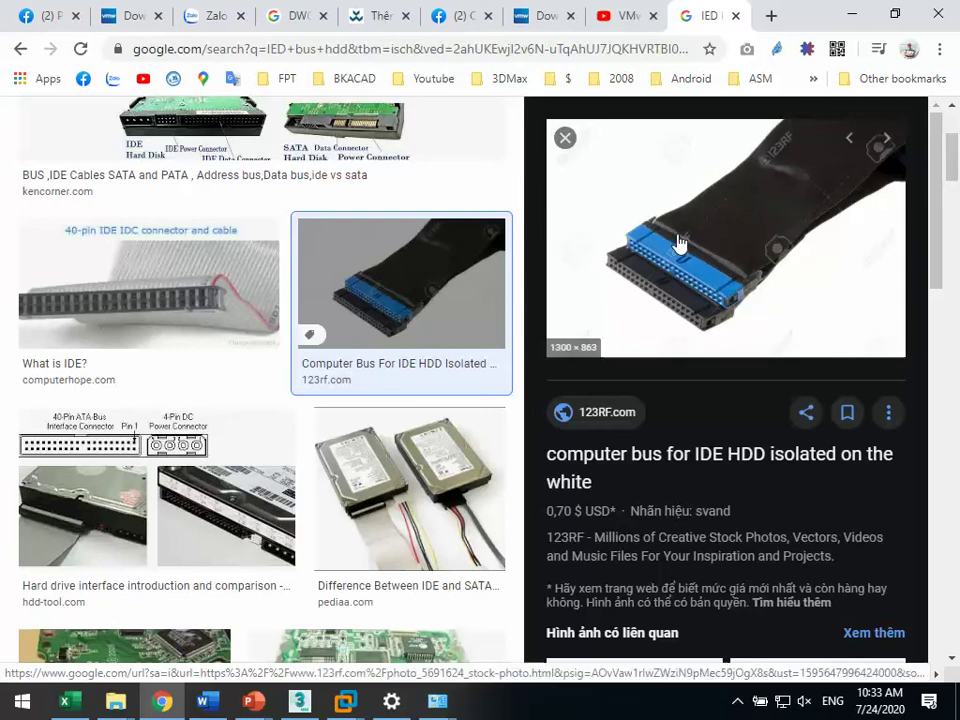
pyautogui.moveTo(450, 711)
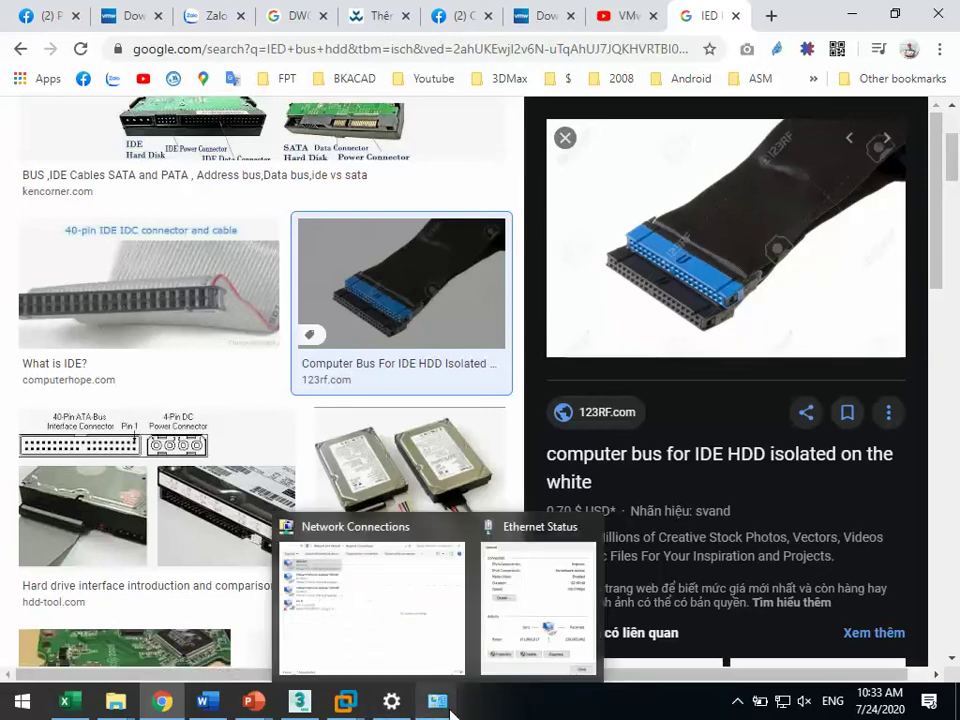
pyautogui.scroll(3, 386, 266)
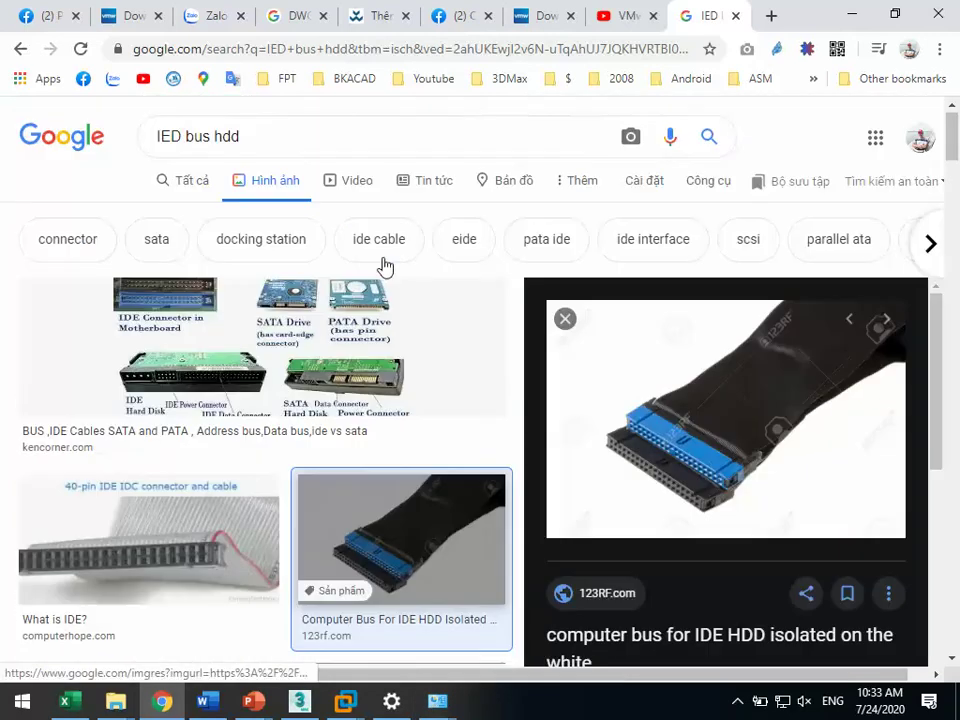
# Step: Check the disk types offered in the VMware wizard, and search Google Images for "scsi bus hdd" to examine SCSI connectors
pyautogui.doubleClick(168, 136)
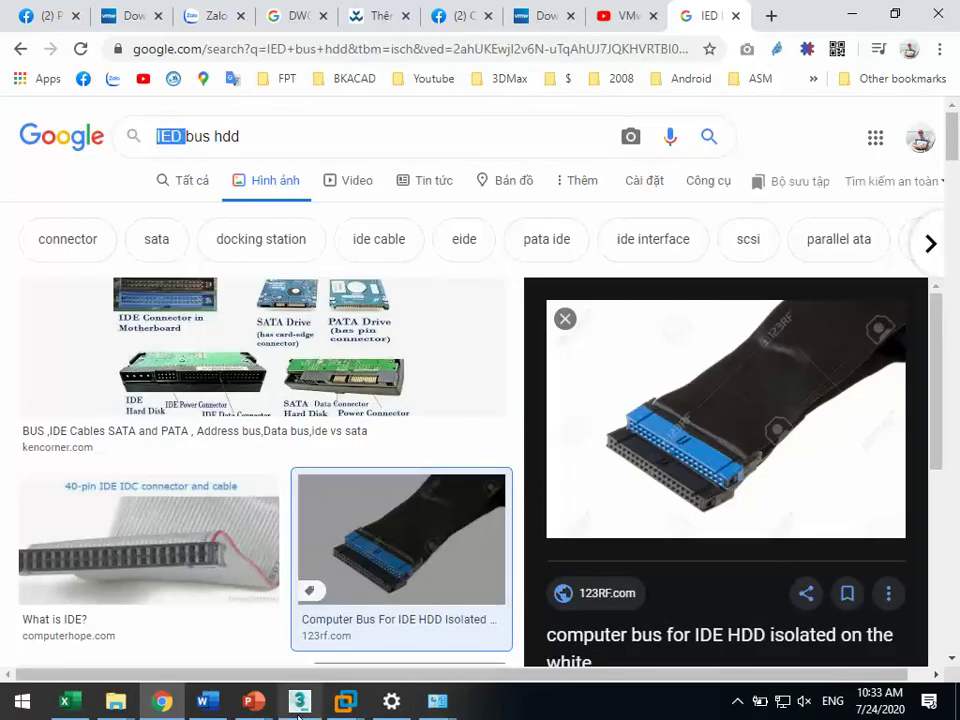
pyautogui.moveTo(343, 705)
pyautogui.click(422, 600)
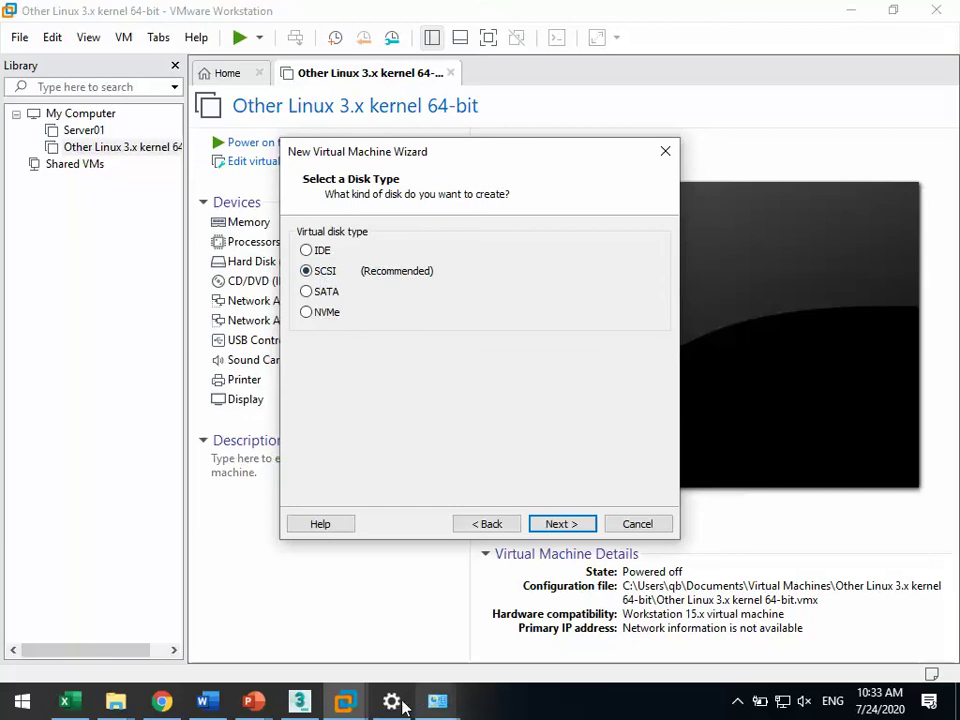
pyautogui.click(161, 701)
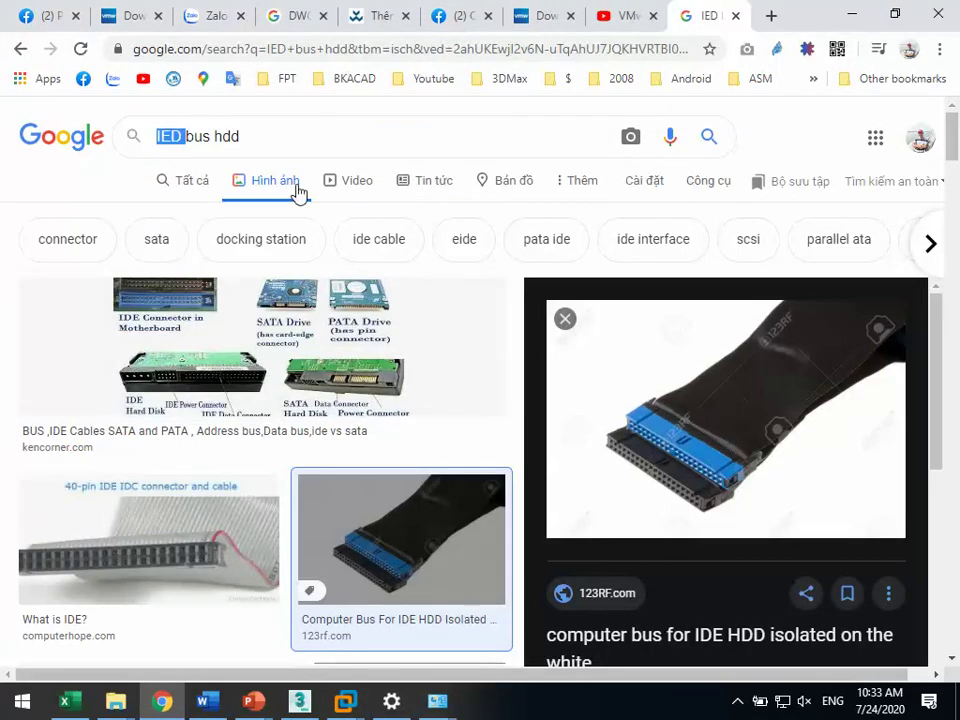
pyautogui.write('scsi')
pyautogui.press('Return')
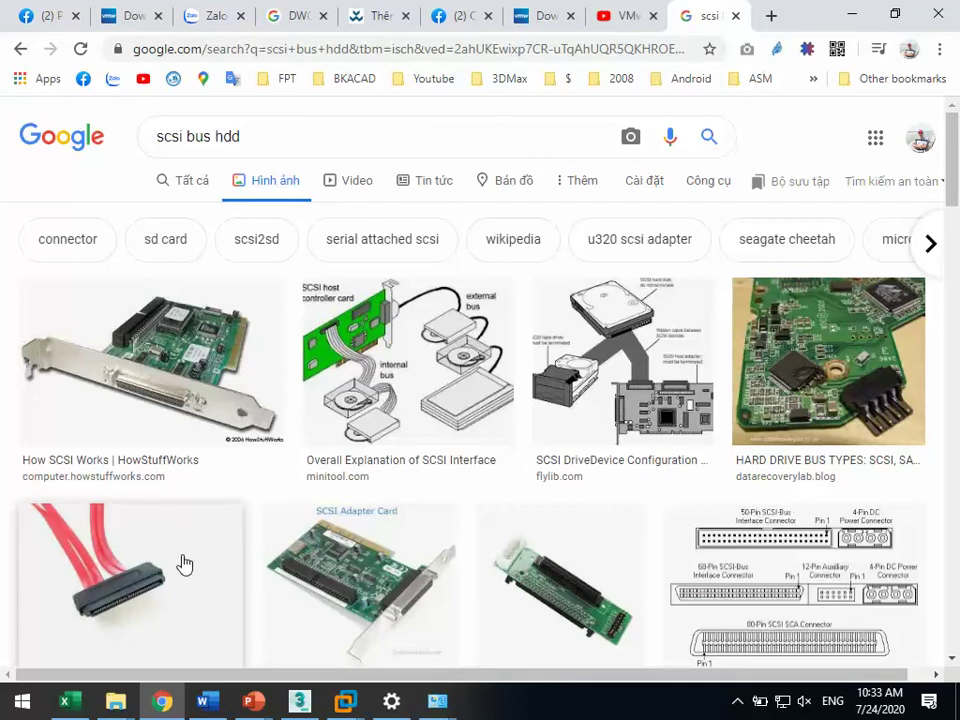
pyautogui.scroll(-7, 184, 565)
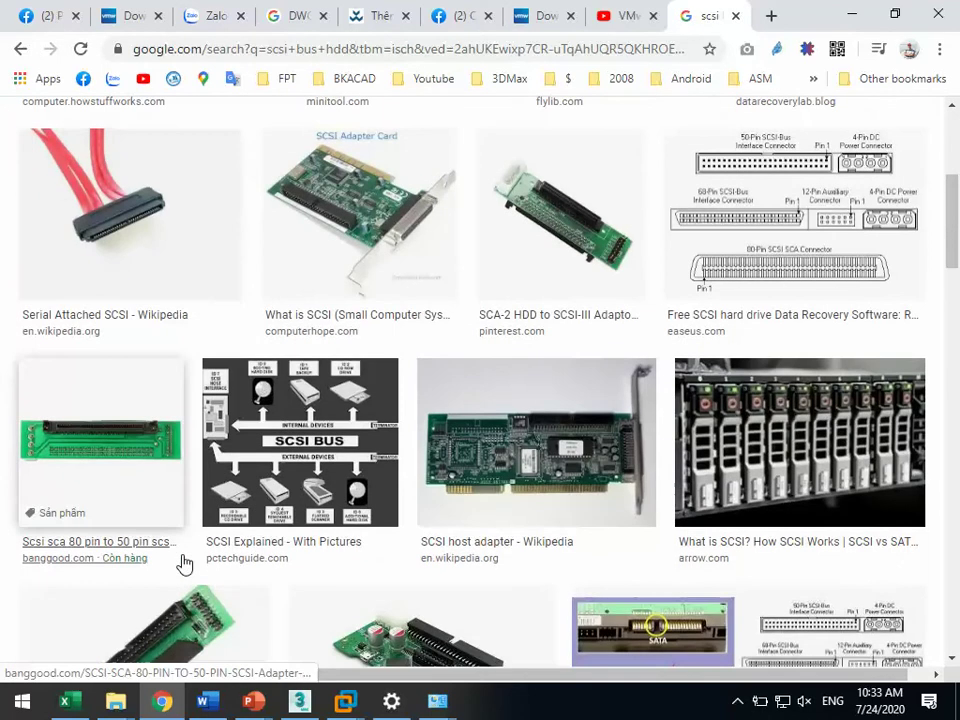
pyautogui.scroll(-3, 184, 565)
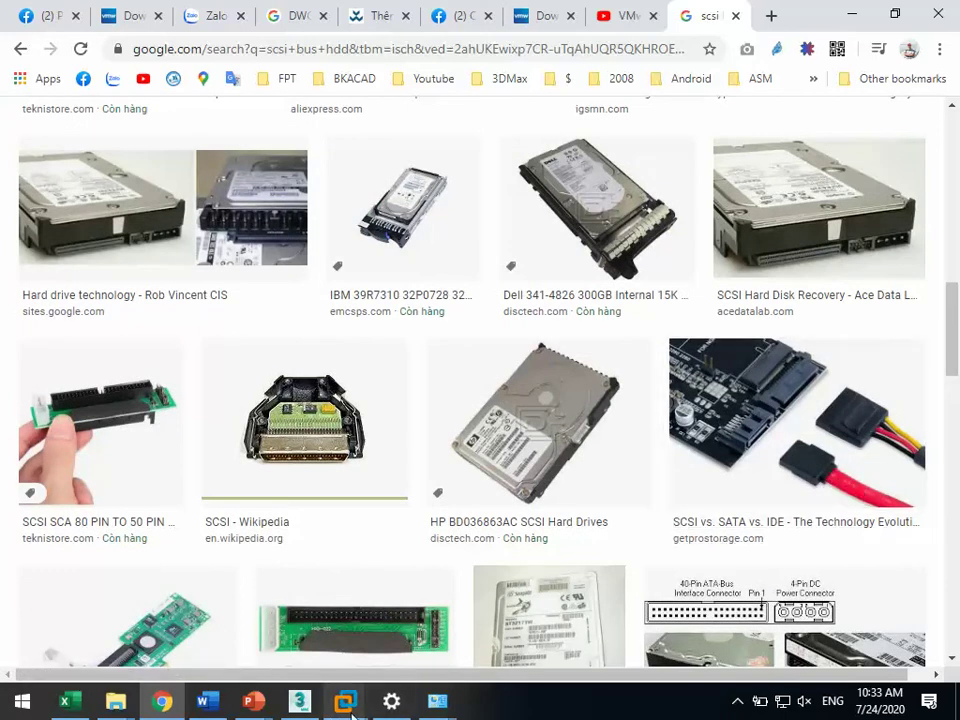
# Step: Switch back to the VMware wizard and accept the recommended SCSI virtual disk type
pyautogui.moveTo(360, 695)
pyautogui.click(392, 578)
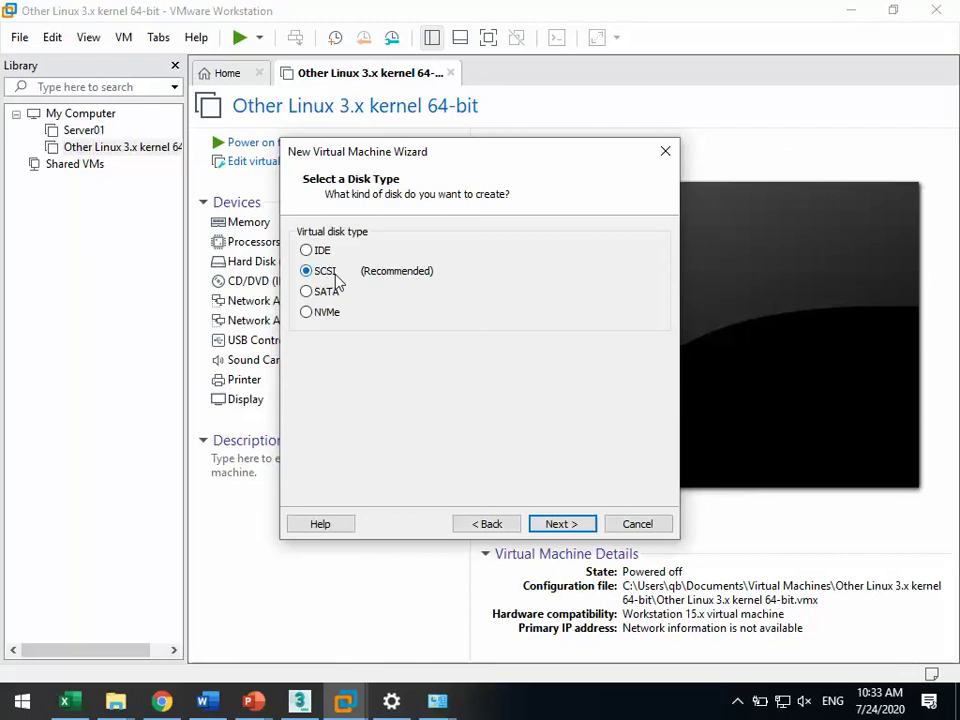
pyautogui.click(566, 525)
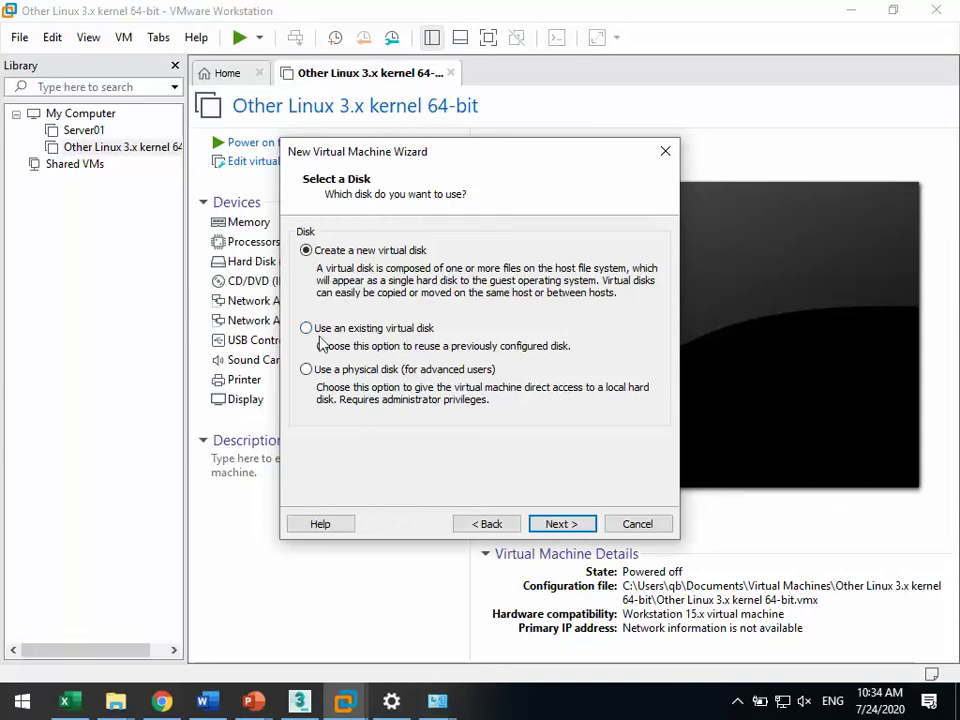
# Step: Try the physical disk option, choose to create a new virtual disk, and continue to the disk capacity page
pyautogui.click(318, 372)
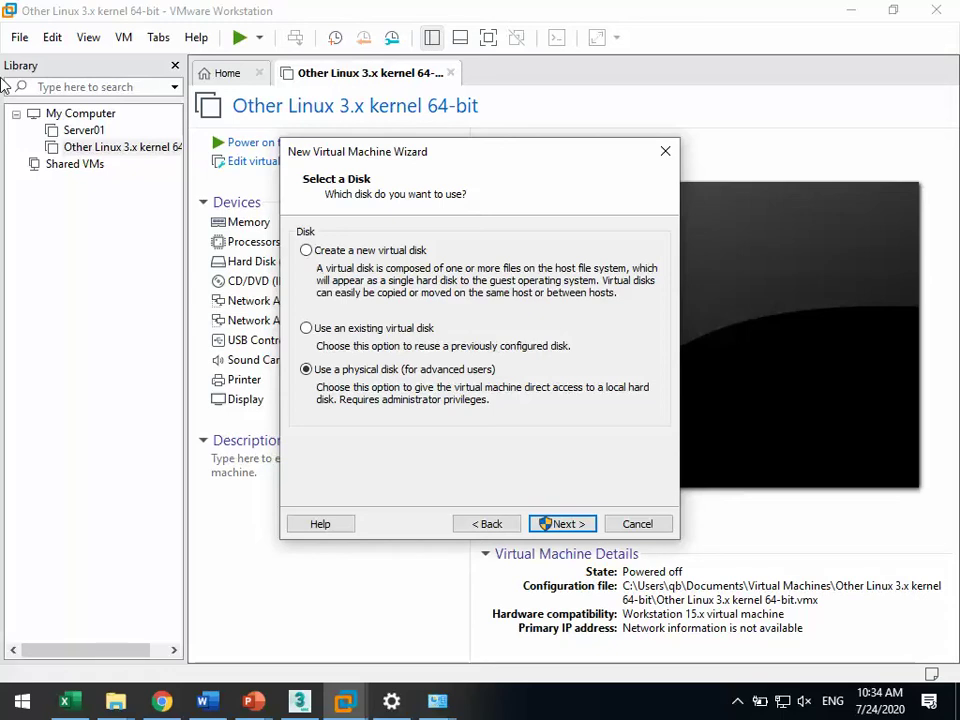
pyautogui.click(325, 254)
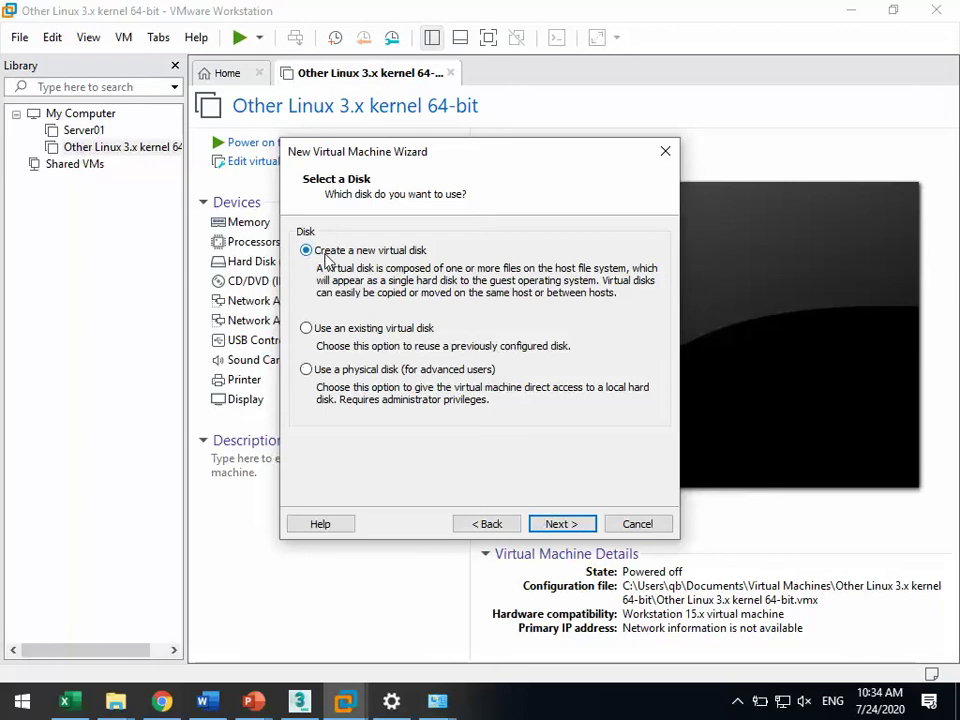
pyautogui.click(564, 526)
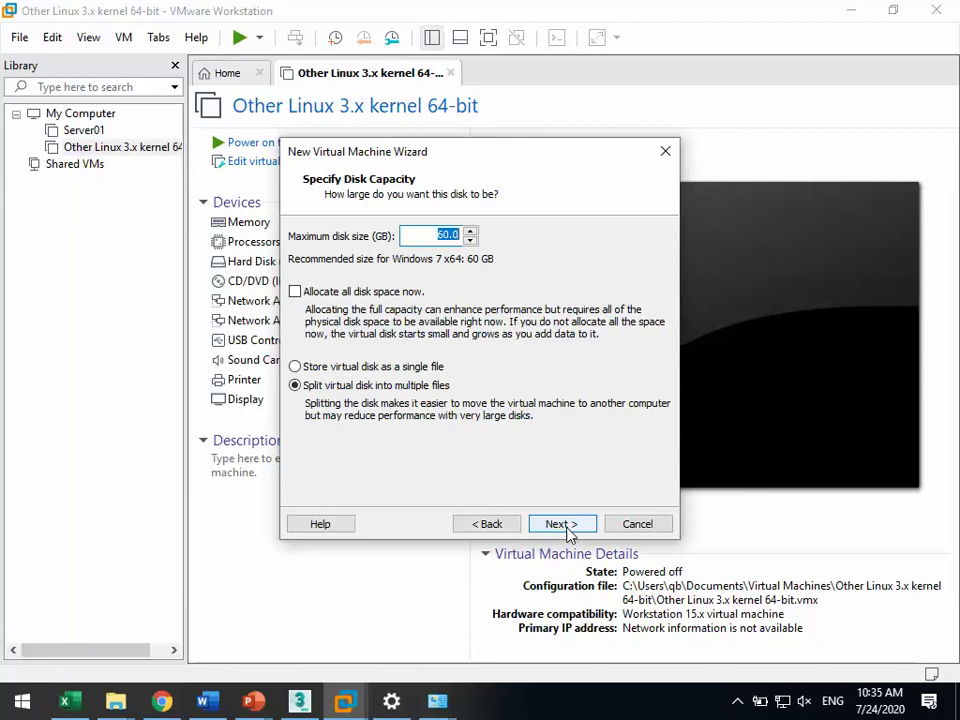
# Step: Check the available drives in a File Explorer window and return to the wizard's disk capacity page in VMware
pyautogui.click(118, 703)
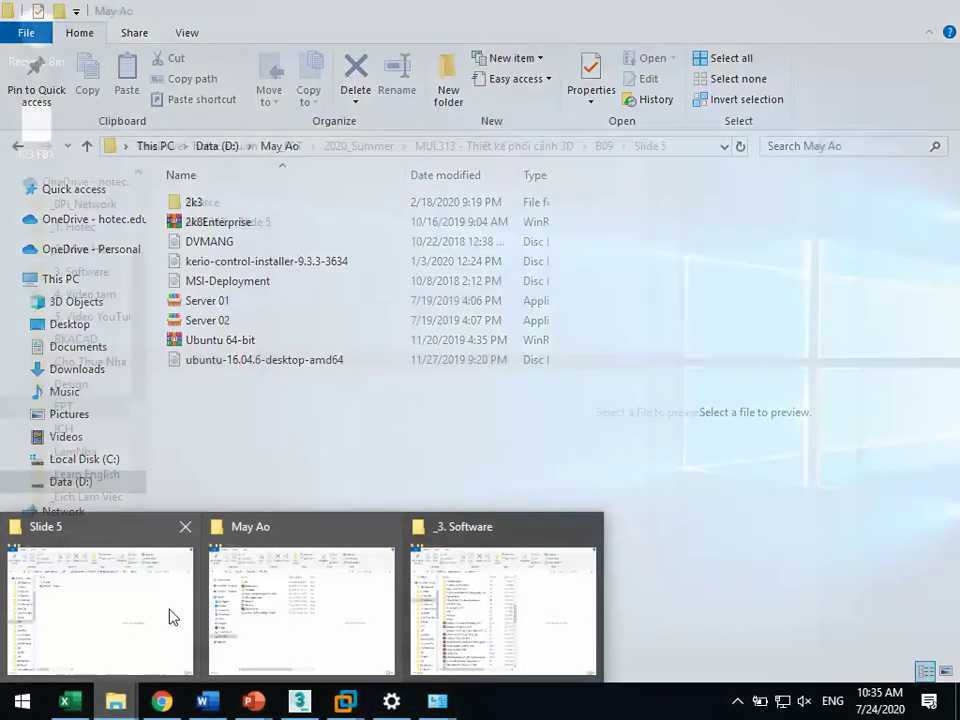
pyautogui.click(165, 615)
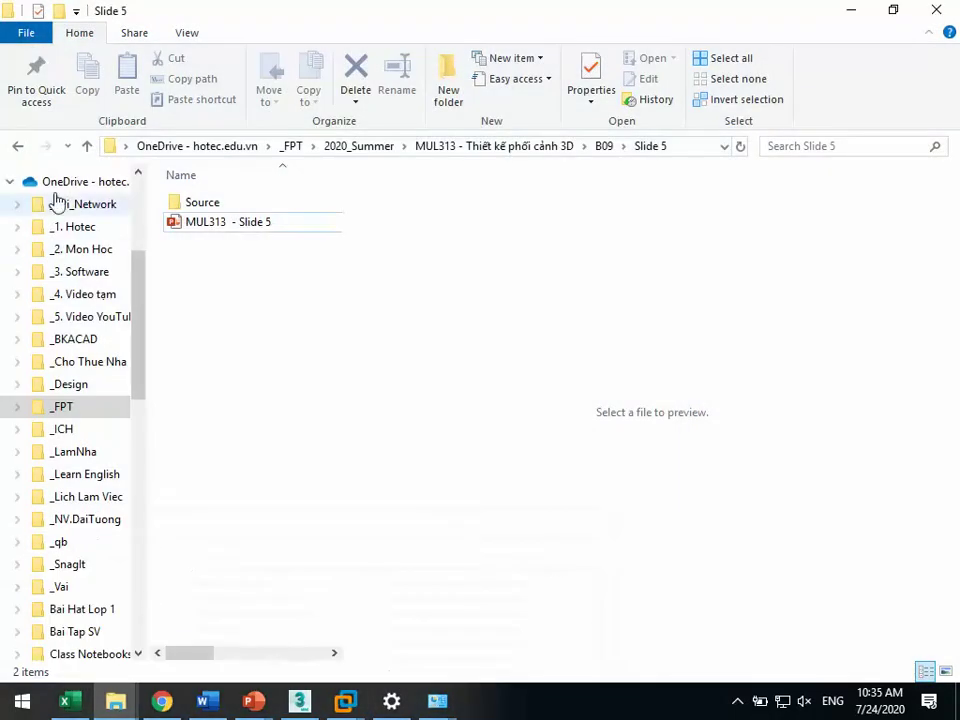
pyautogui.click(10, 182)
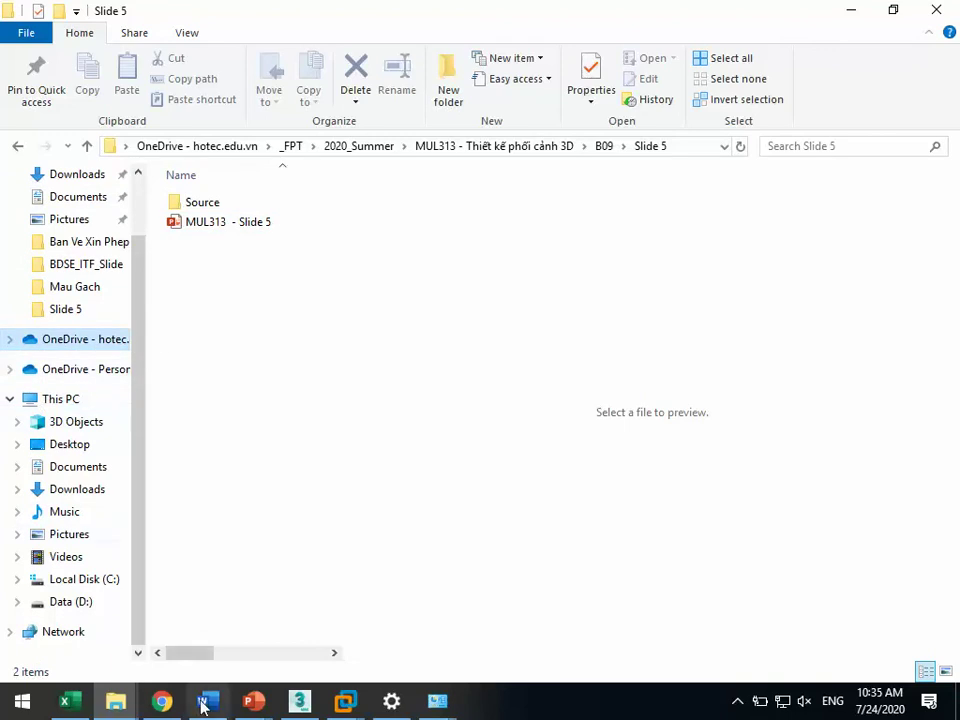
pyautogui.click(345, 701)
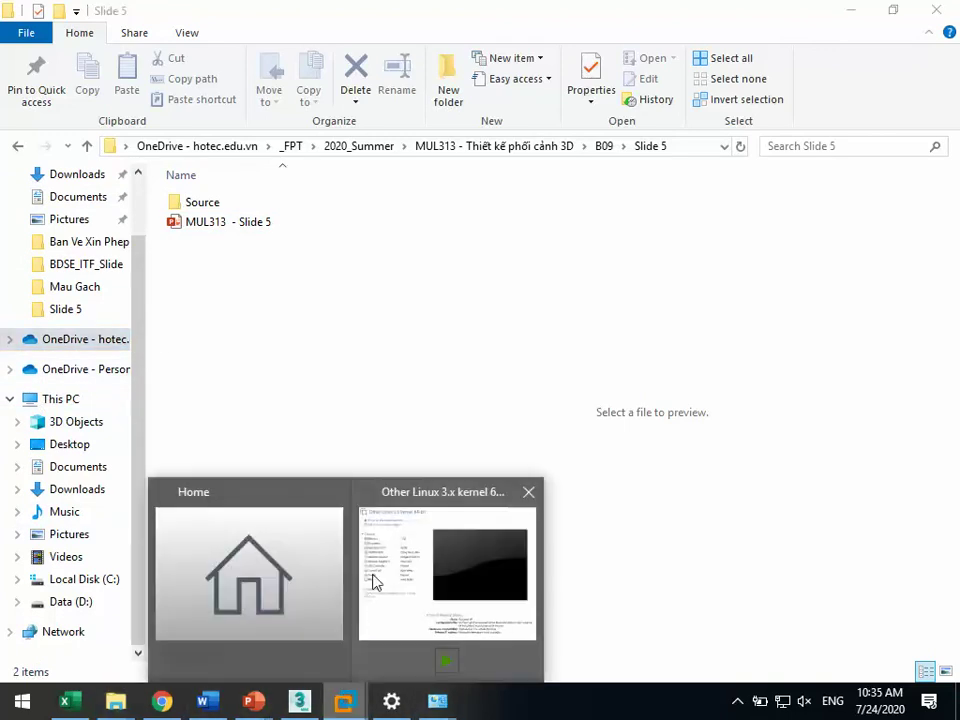
pyautogui.click(375, 583)
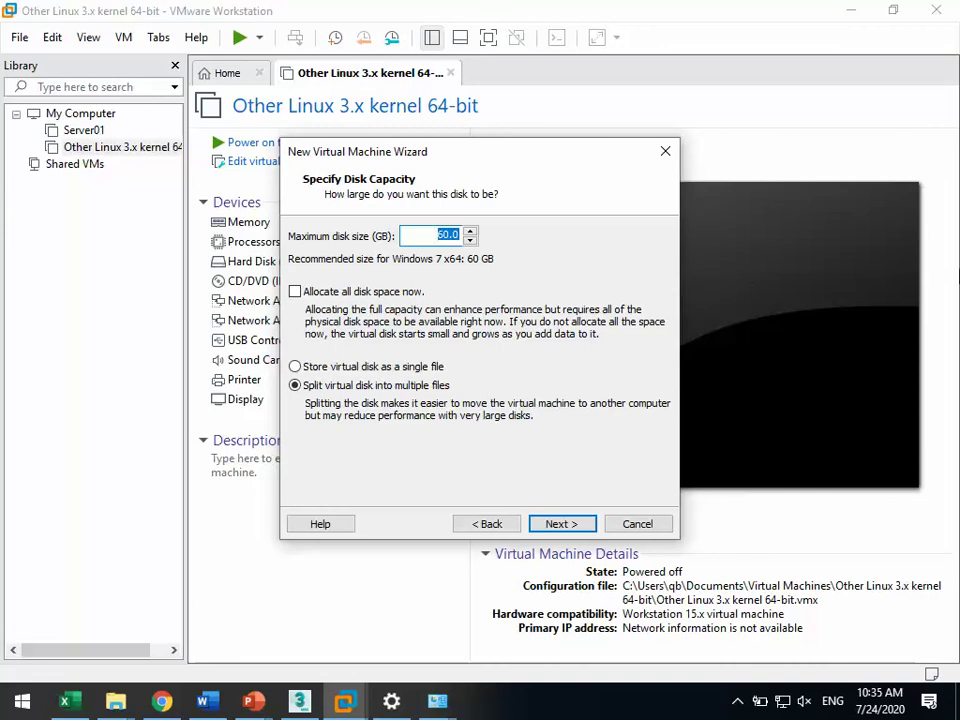
# Step: Try 3000 GB as the maximum disk size, and set it to 40 GB instead
pyautogui.write('3000')
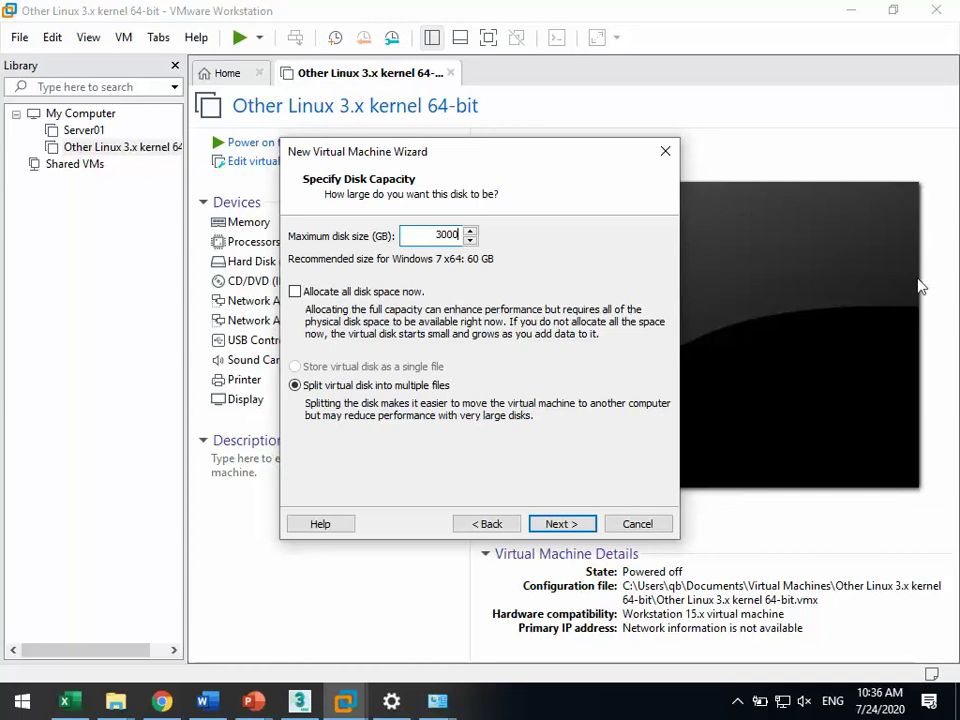
pyautogui.doubleClick(437, 234)
pyautogui.write('40')
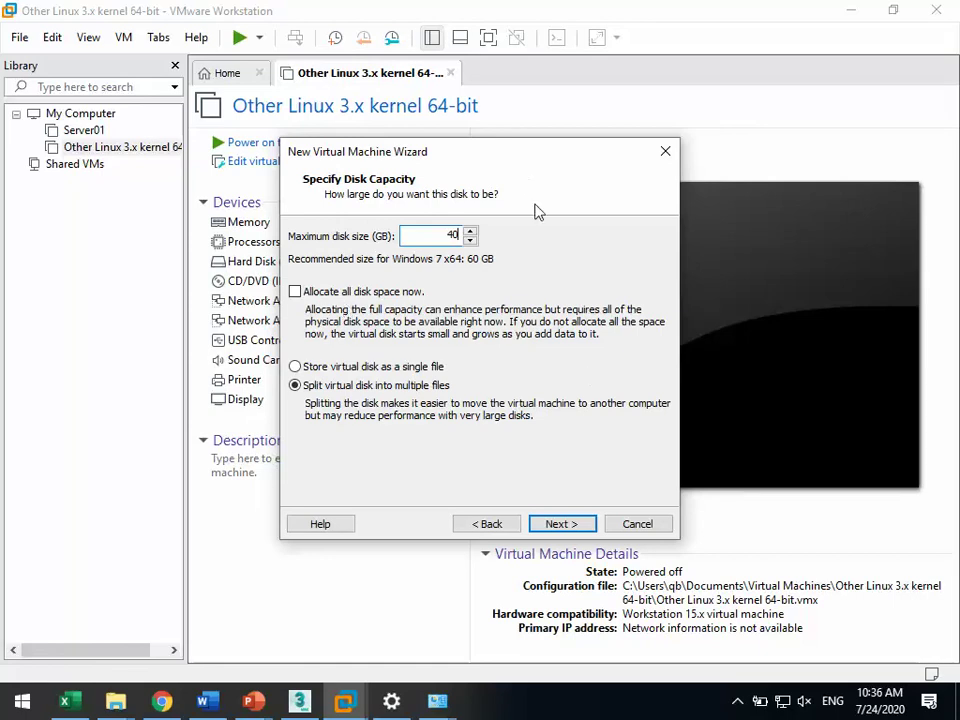
# Step: Store the virtual disk as a single file without allocating all space now, and accept Windows 7 x64.vmdk as the disk file
pyautogui.click(328, 296)
pyautogui.click(336, 297)
pyautogui.click(405, 366)
pyautogui.click(556, 535)
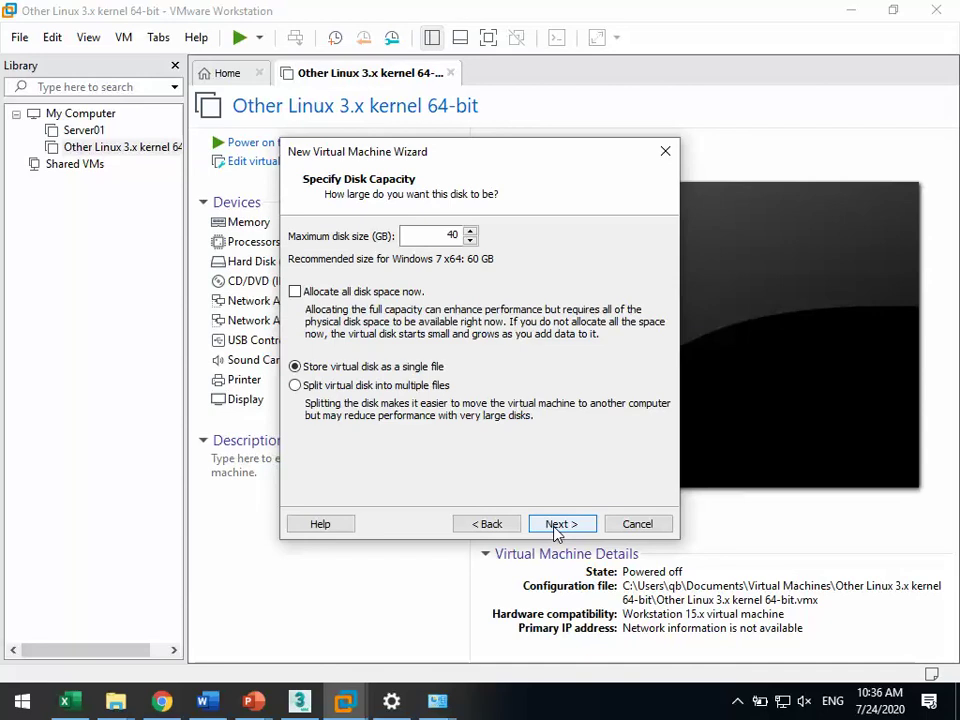
pyautogui.click(360, 389)
pyautogui.click(322, 367)
pyautogui.click(556, 524)
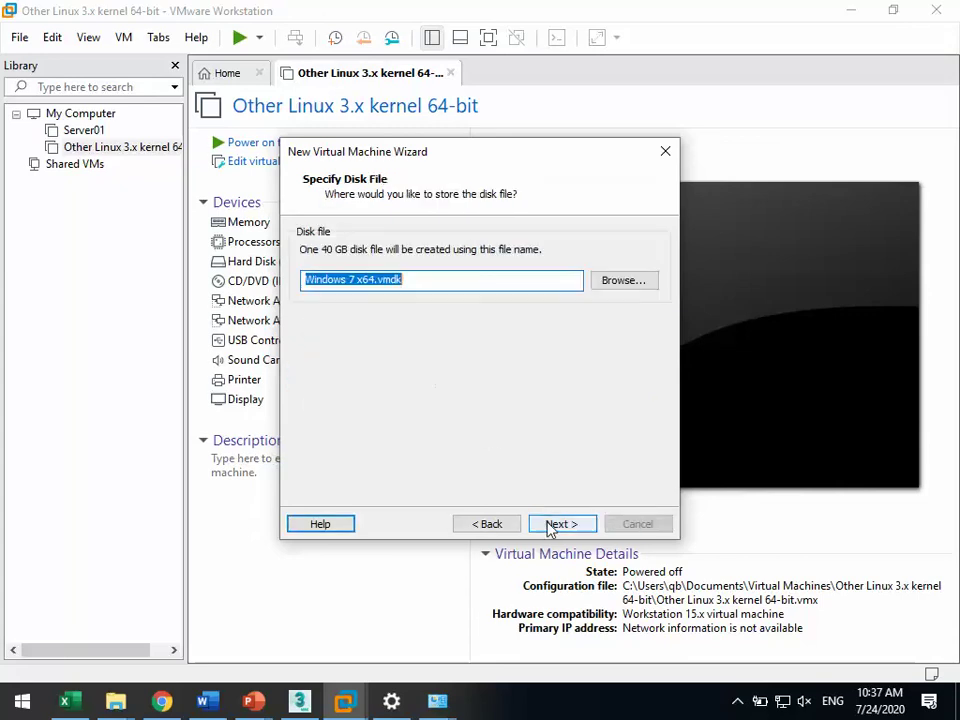
pyautogui.click(409, 279)
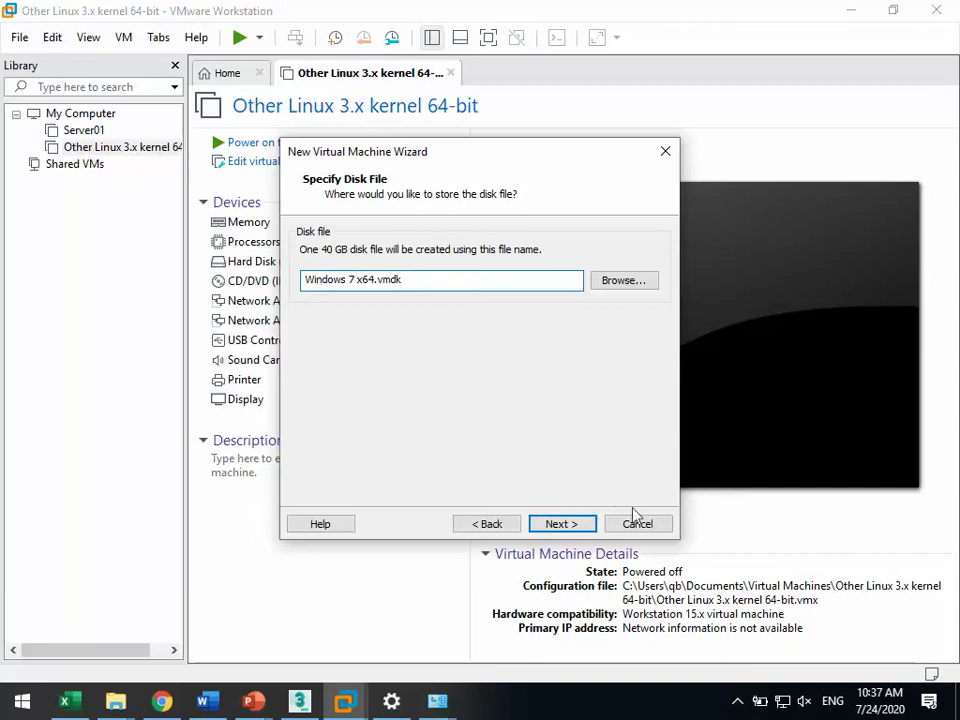
pyautogui.click(562, 523)
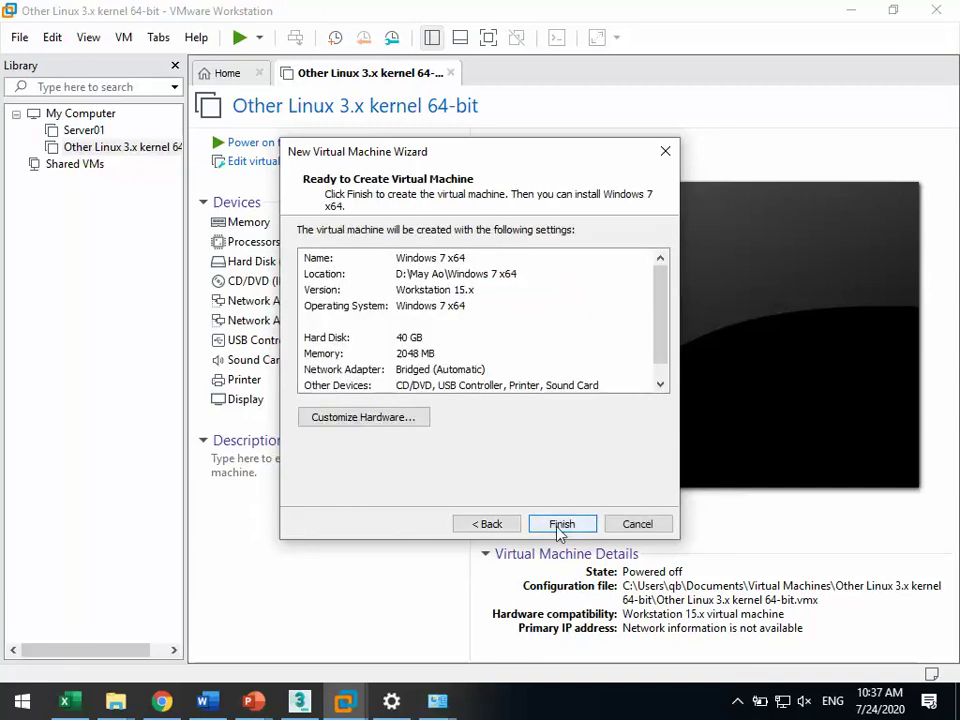
# Step: Review the name, location, version, disk, memory and device entries in the summary, and finish creating the virtual machine
pyautogui.click(430, 260)
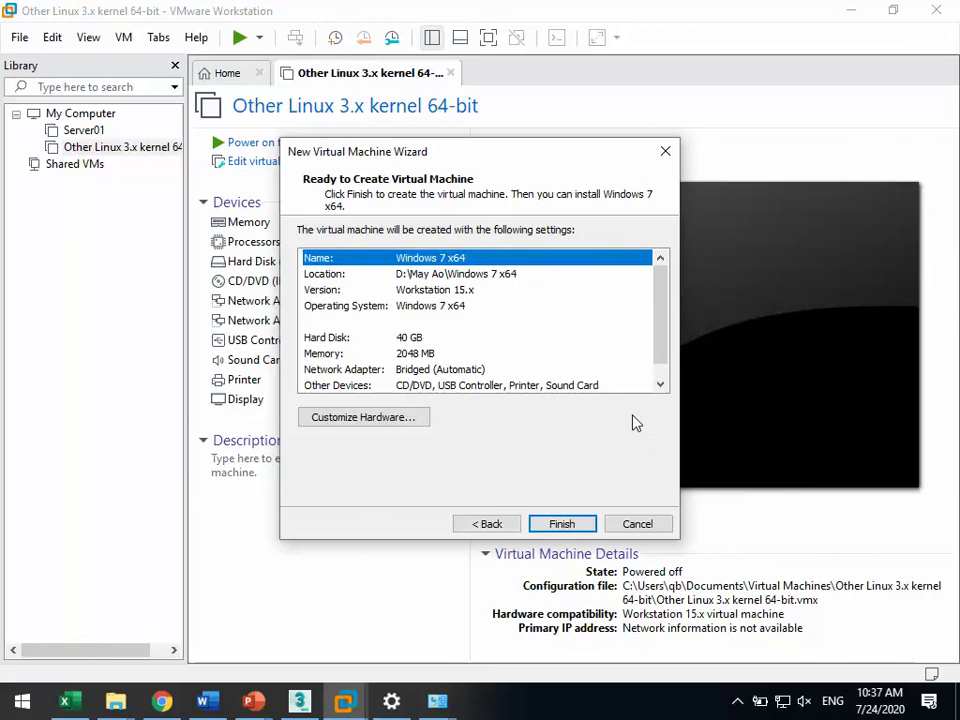
pyautogui.click(460, 277)
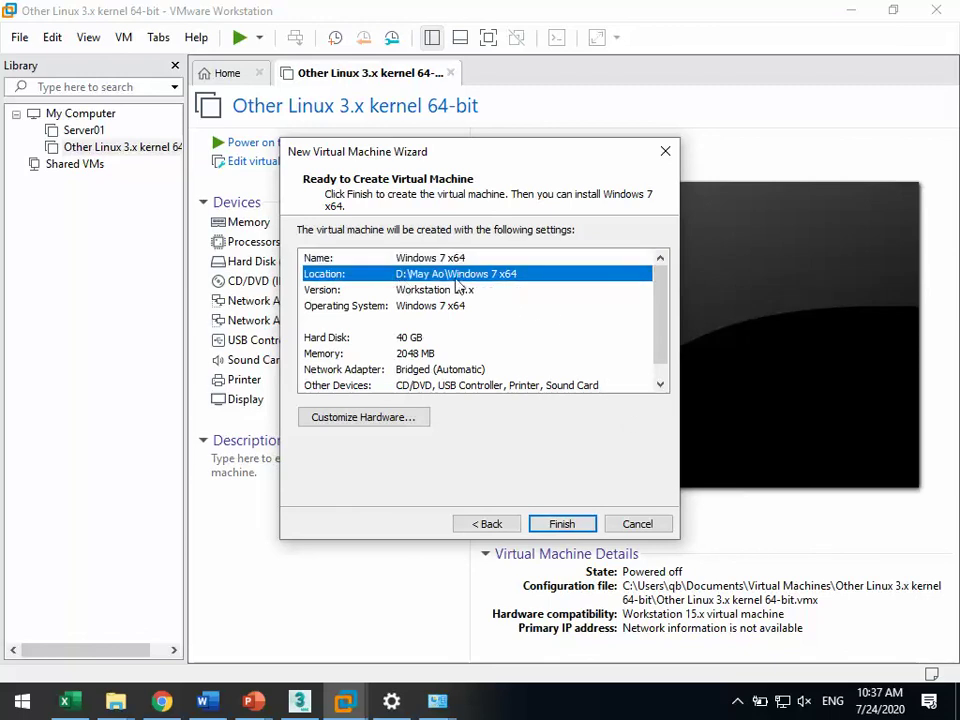
pyautogui.click(456, 291)
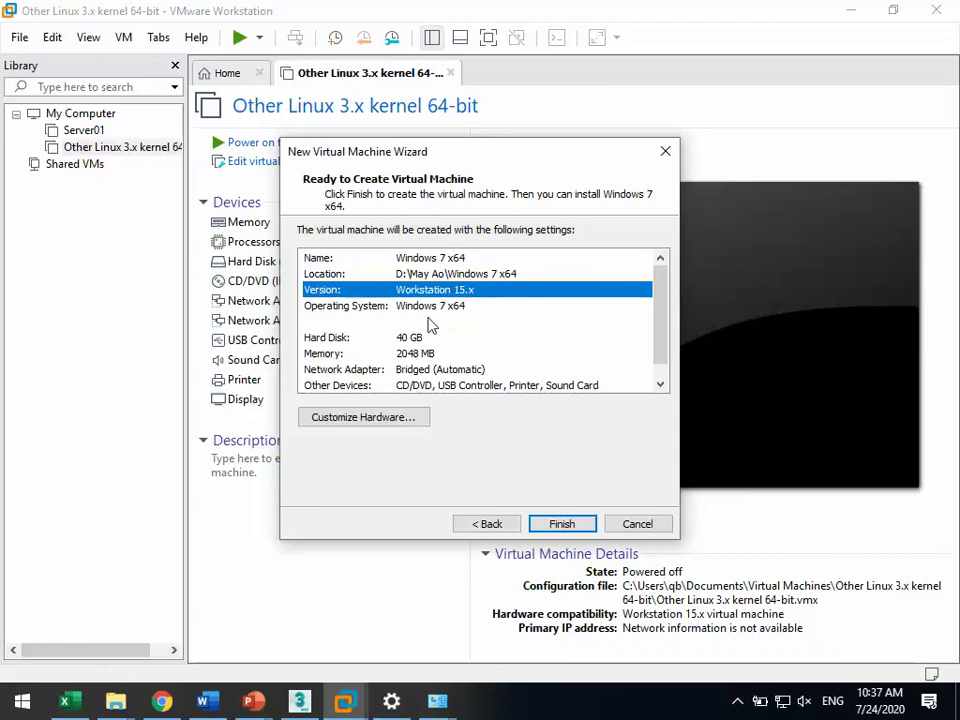
pyautogui.click(368, 312)
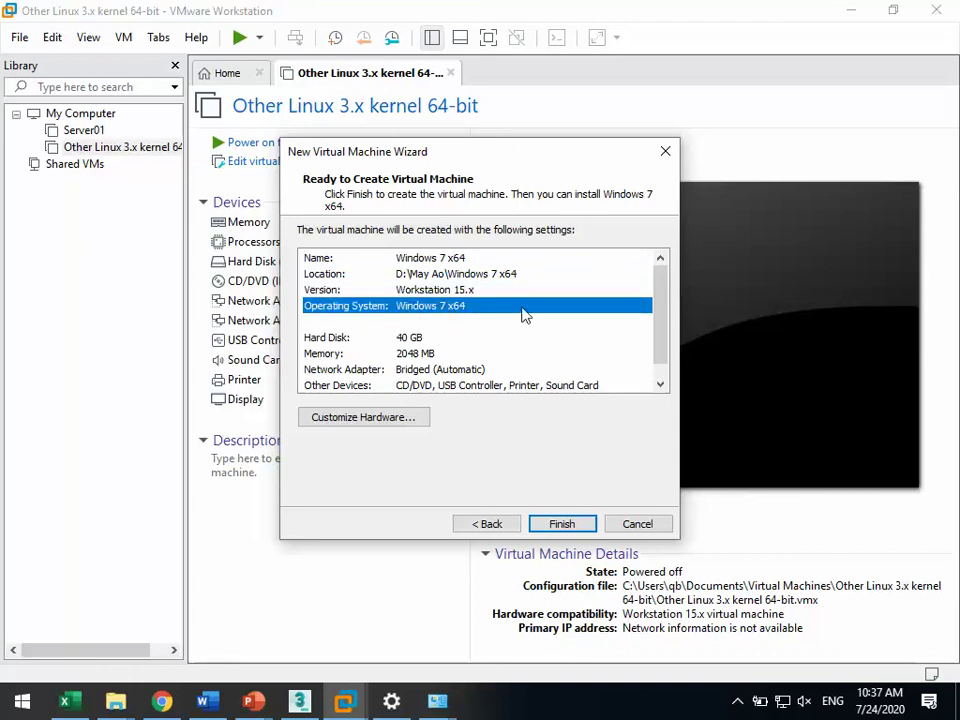
pyautogui.click(449, 342)
pyautogui.scroll(-1, 500, 343)
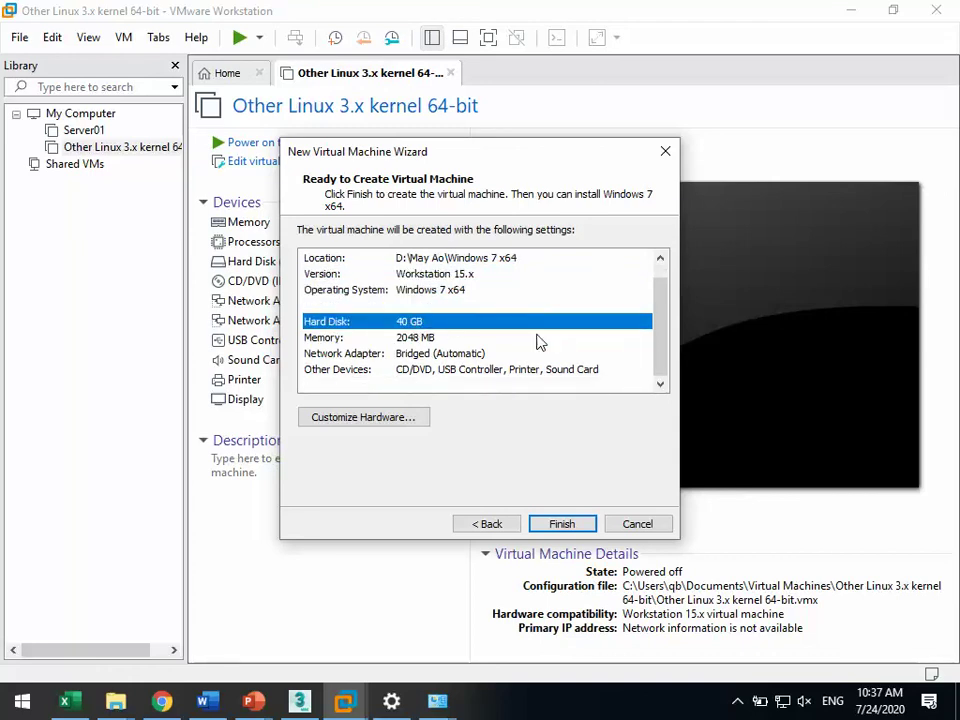
pyautogui.click(428, 338)
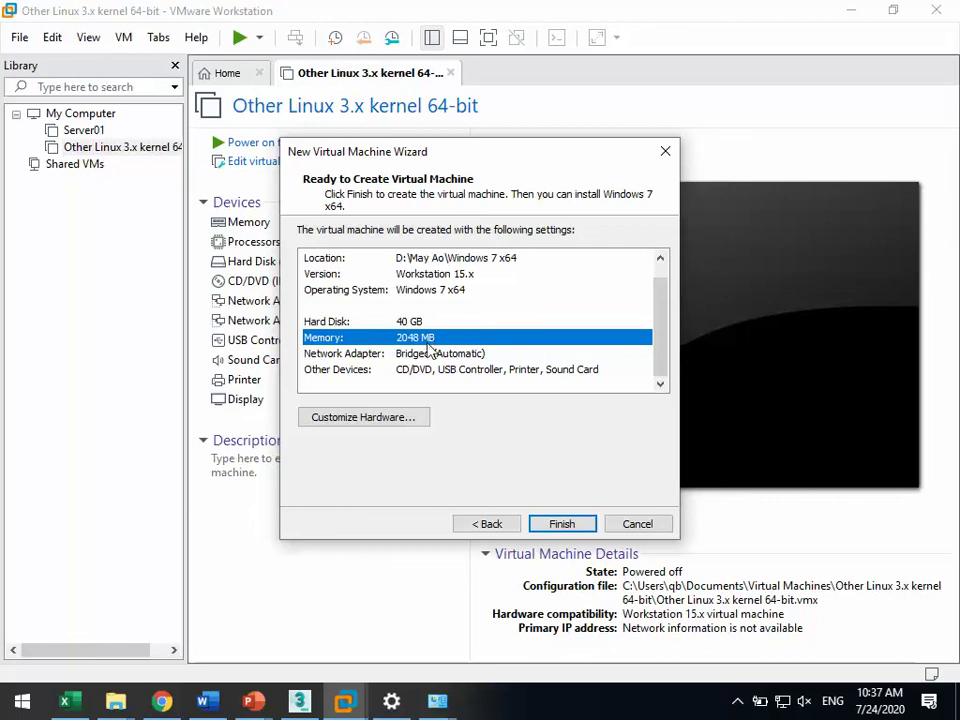
pyautogui.click(505, 370)
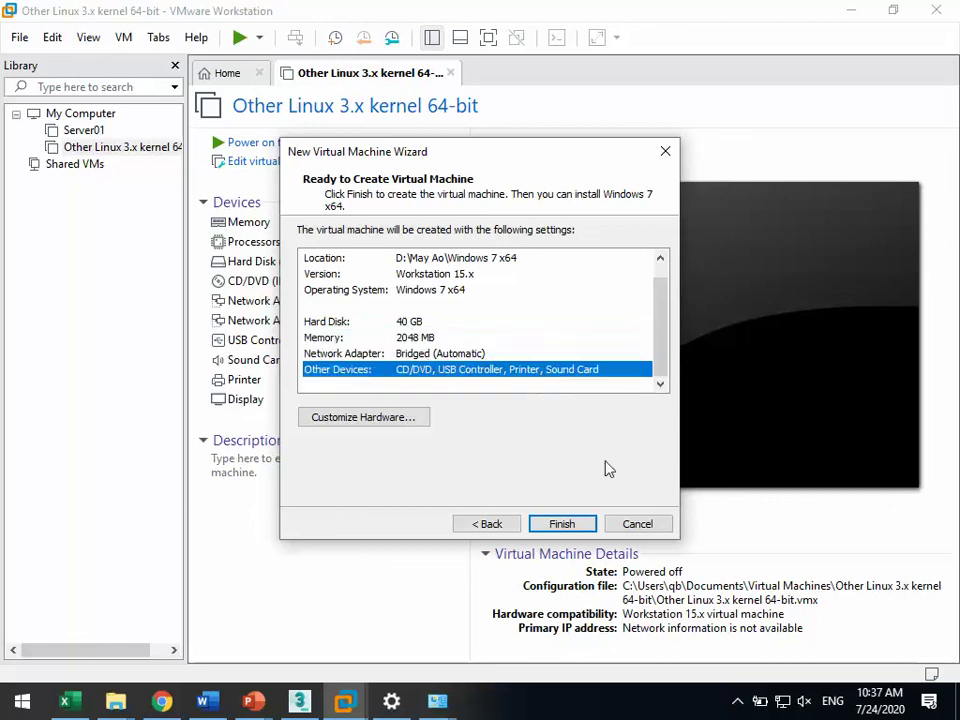
pyautogui.click(560, 525)
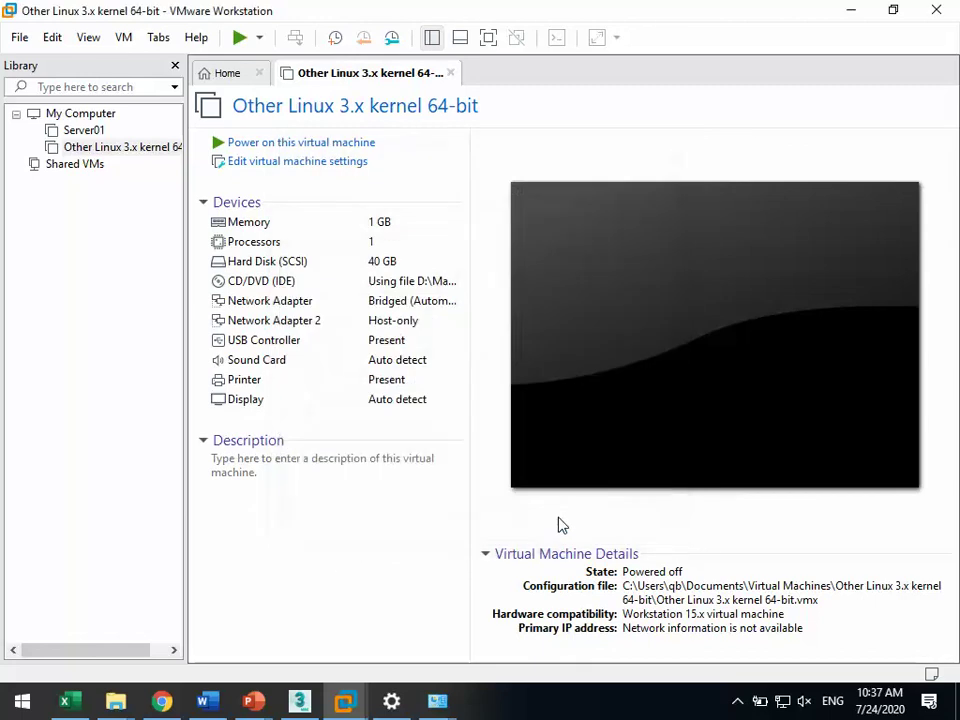
# Step: Switch to File Explorer, open D:\May Ao\Windows 7 x64, and widen the Type column to identify the virtual machine's files
pyautogui.moveTo(115, 701)
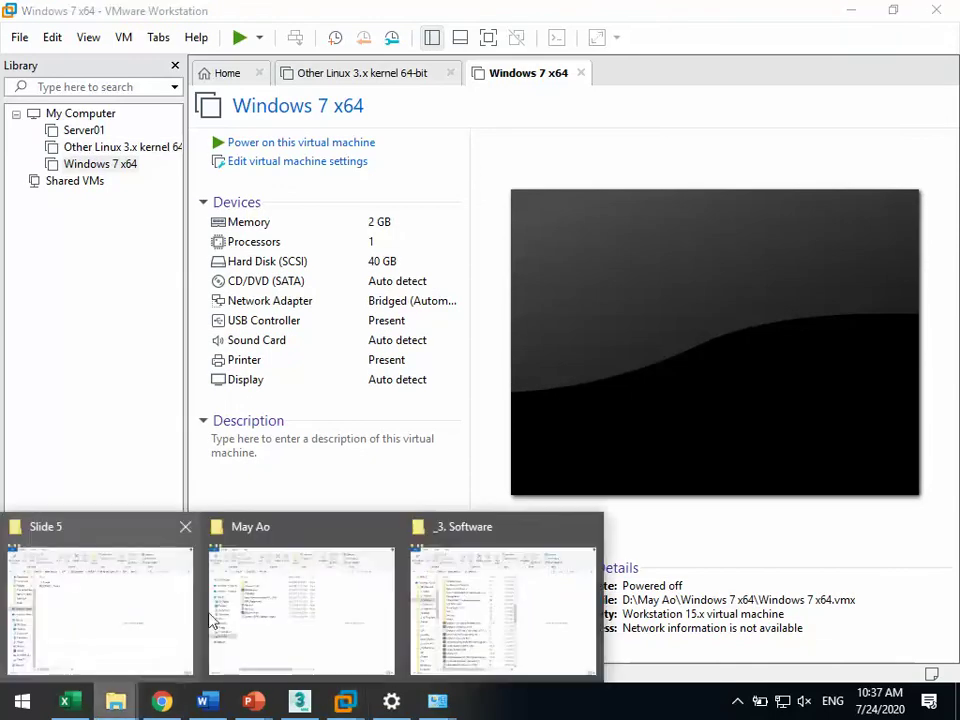
pyautogui.click(318, 607)
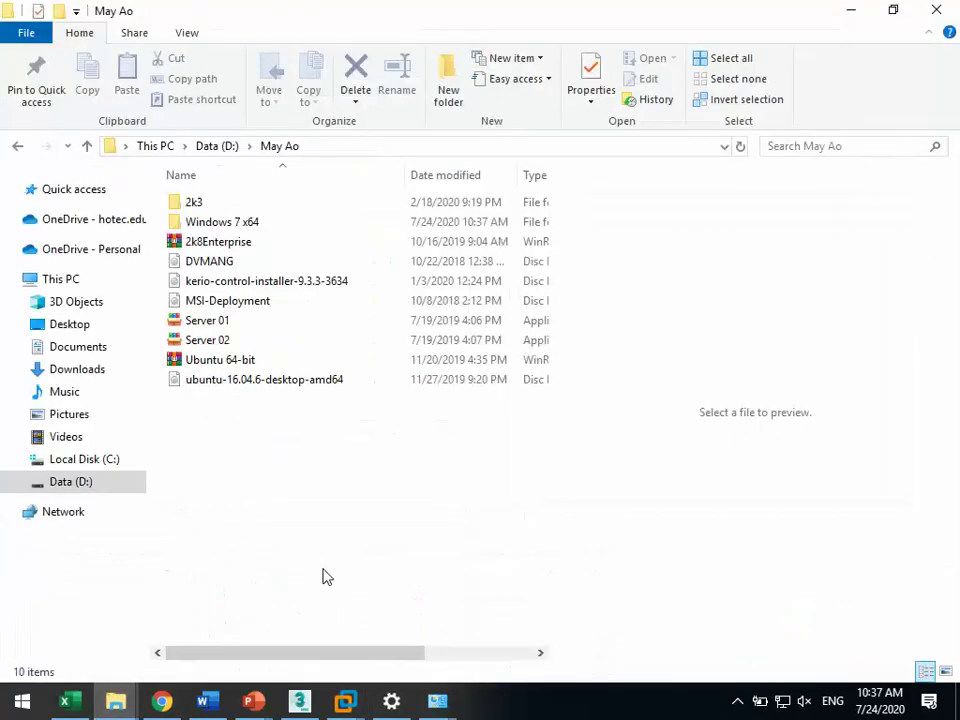
pyautogui.click(250, 226)
pyautogui.doubleClick(250, 226)
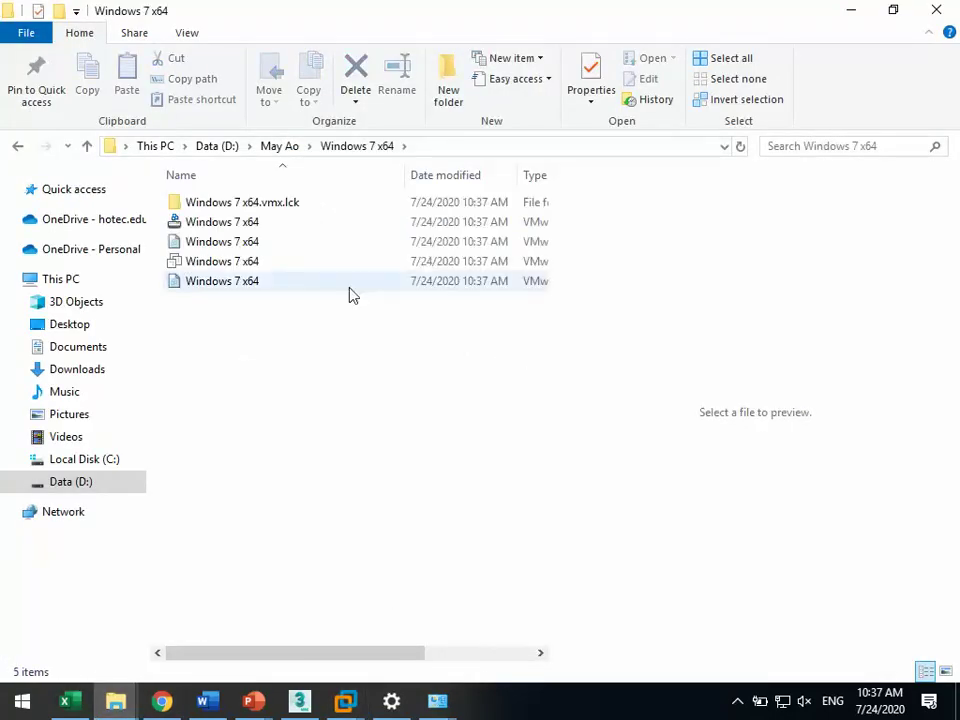
pyautogui.click(291, 222)
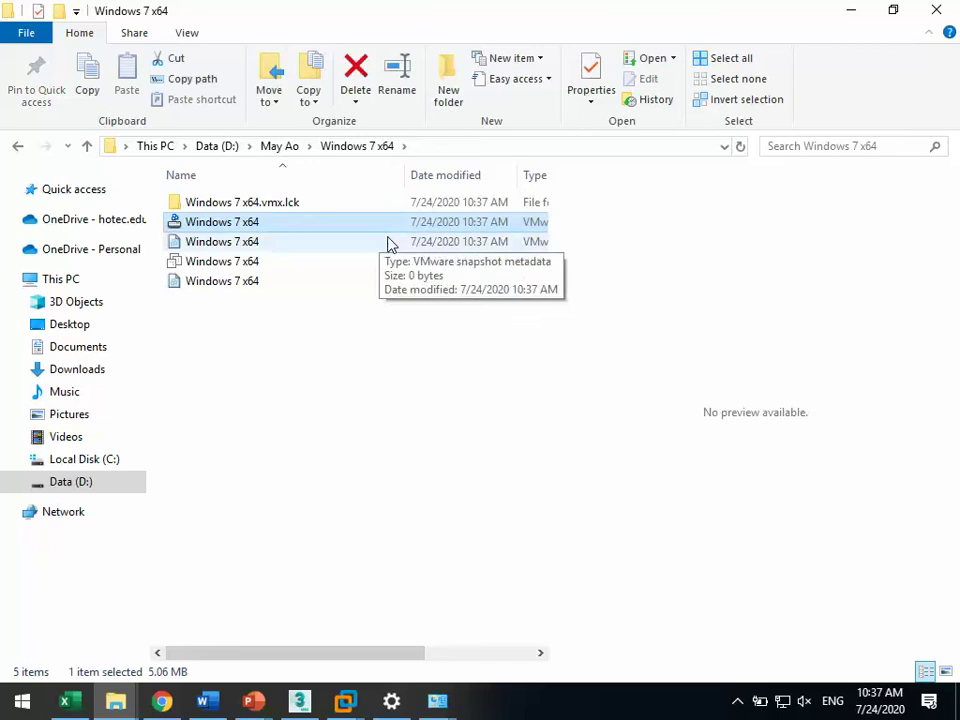
pyautogui.moveTo(549, 188); pyautogui.dragTo(675, 169)
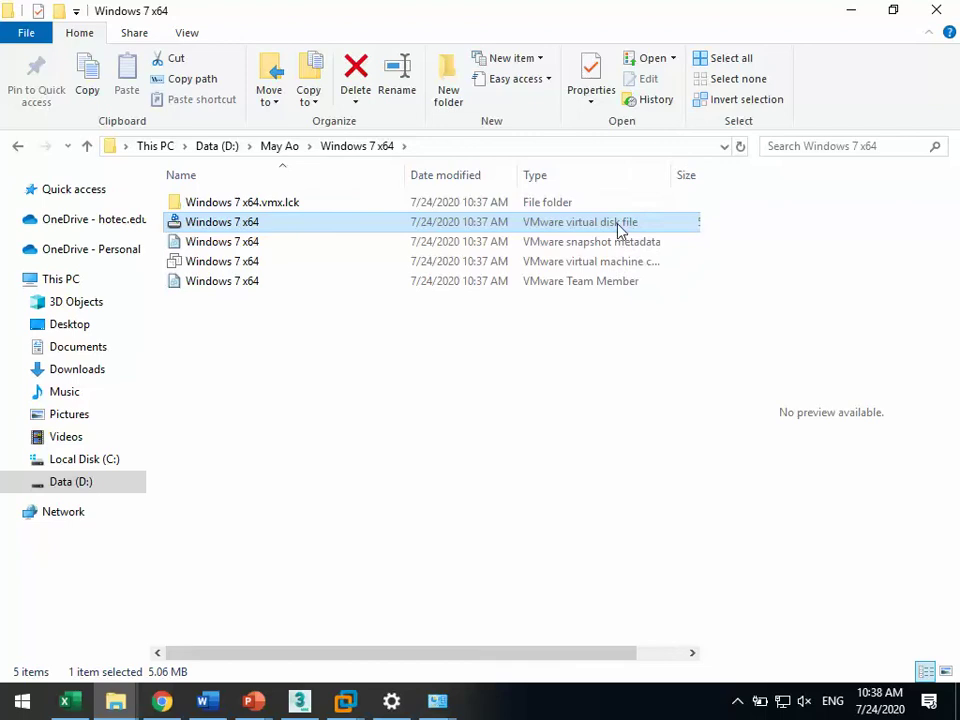
# Step: View the properties of the Windows 7 x64 virtual disk file to check its size, and close them
pyautogui.rightClick(234, 224)
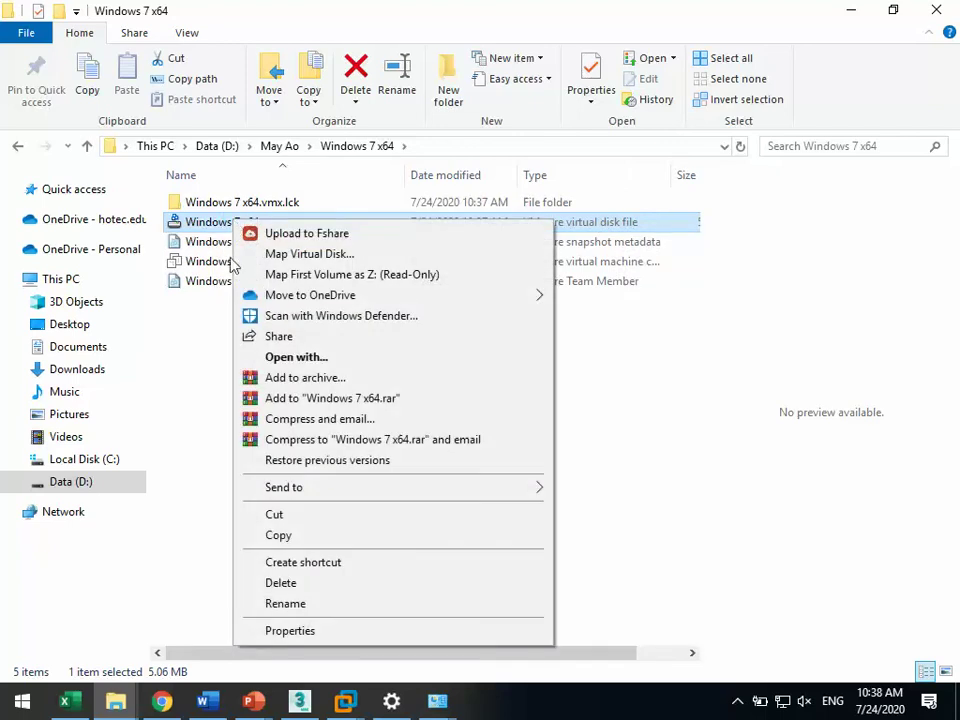
pyautogui.click(273, 631)
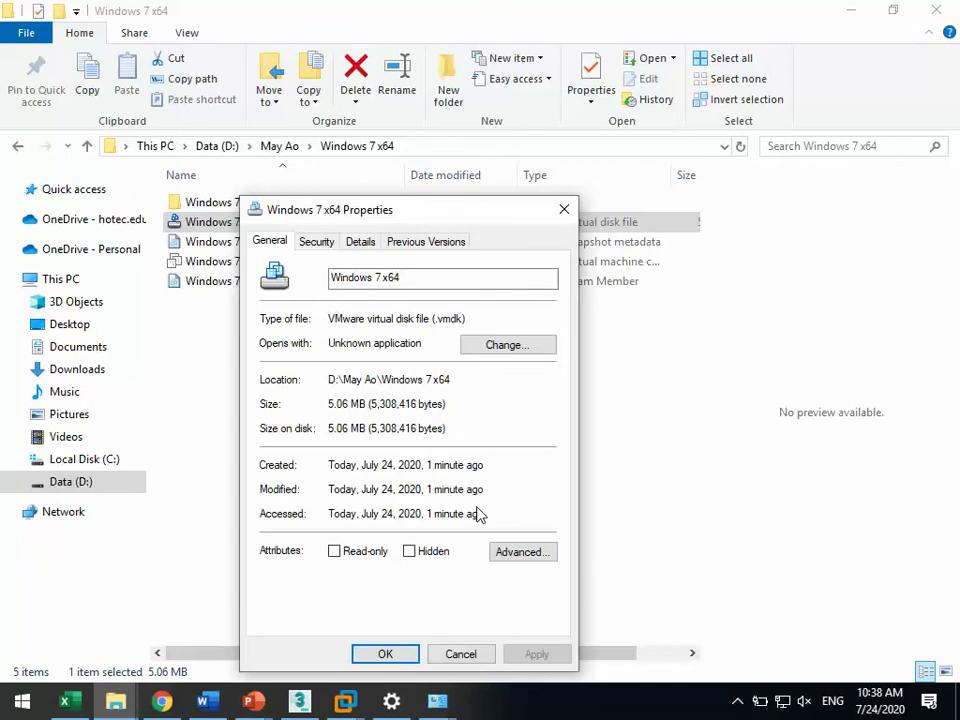
pyautogui.click(485, 655)
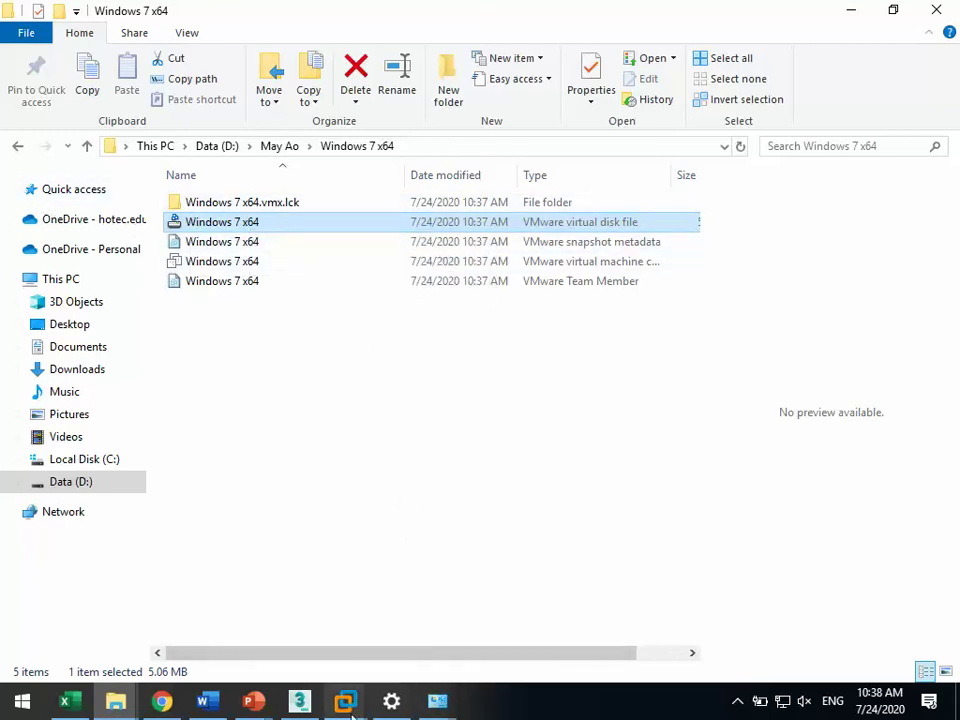
# Step: Switch back to VMware Workstation, open the Windows 7 x64 machine's settings, and examine its memory, processor and hard disk pages
pyautogui.moveTo(343, 703)
pyautogui.click(565, 557)
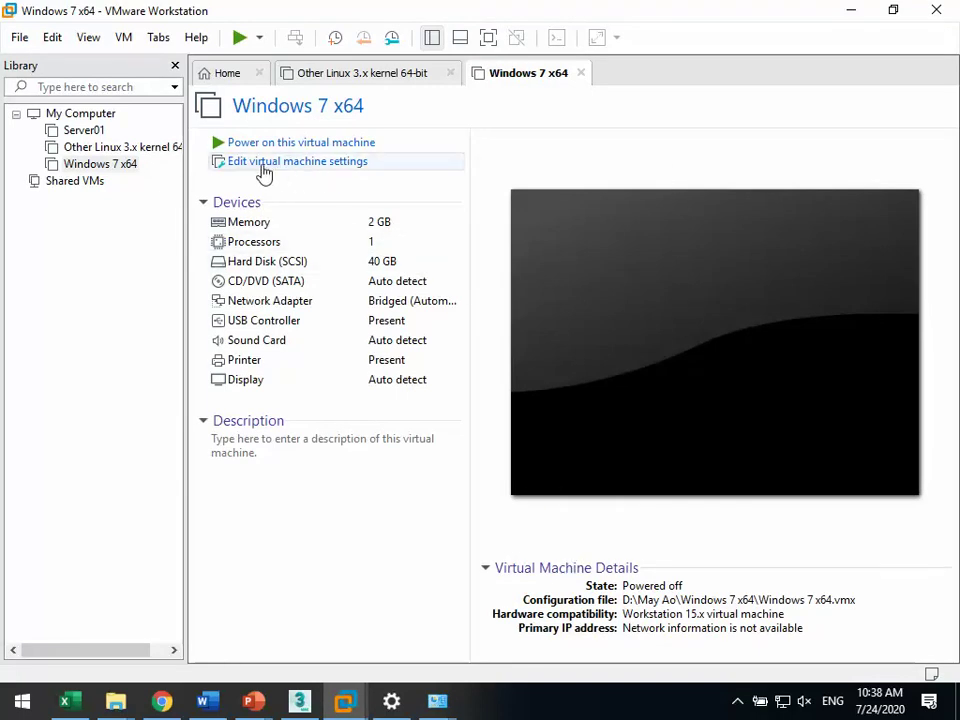
pyautogui.click(389, 167)
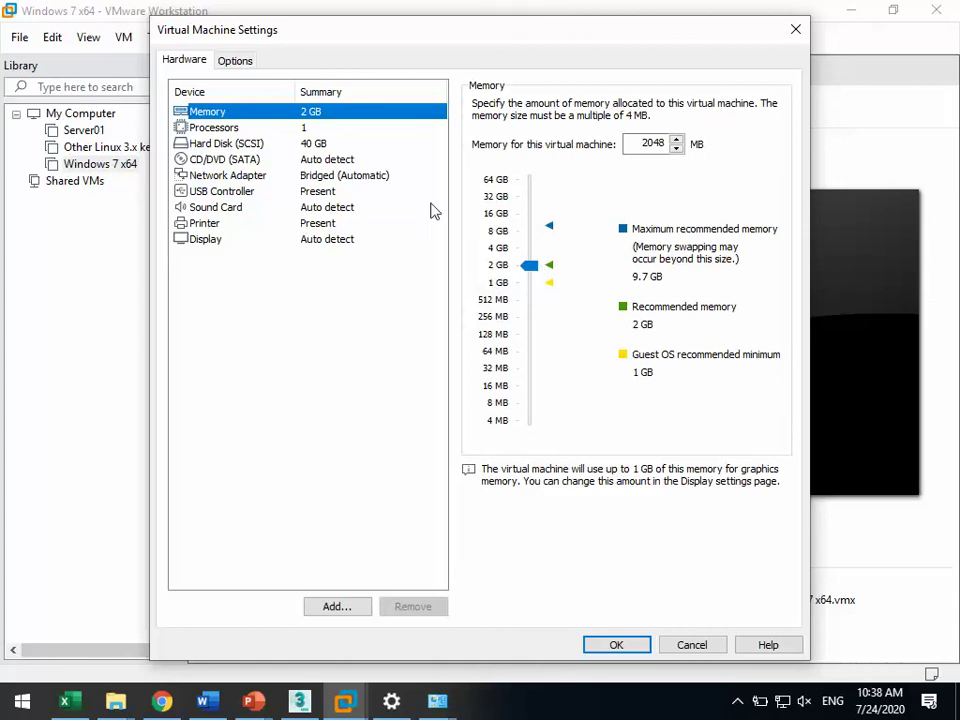
pyautogui.click(229, 129)
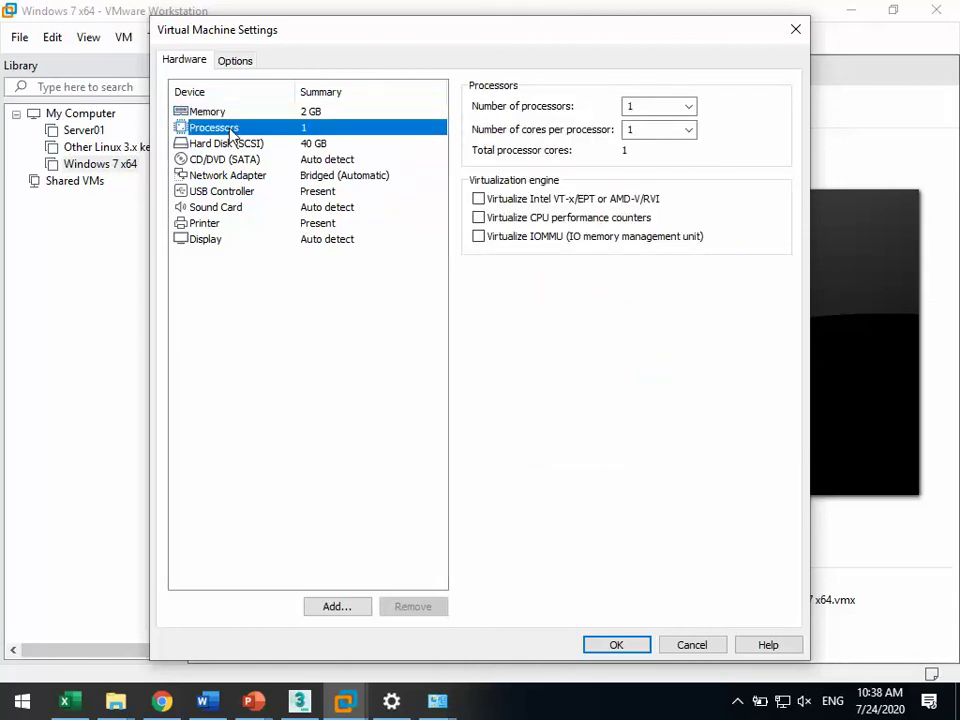
pyautogui.click(225, 146)
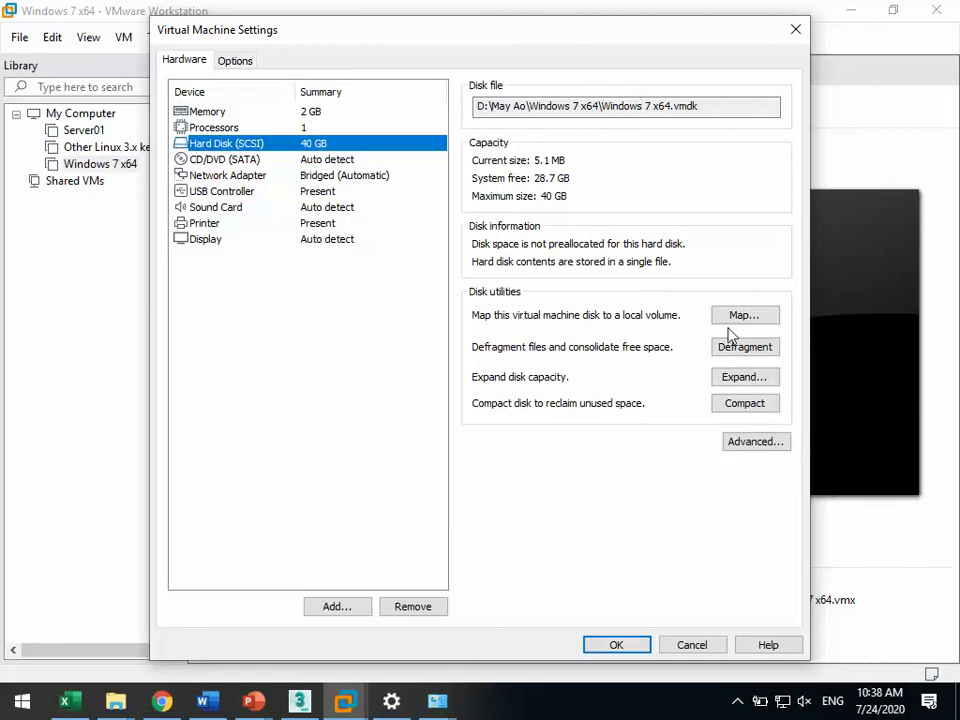
# Step: Set the Windows 7 x64 machine's CD/DVD (SATA) drive to use an ISO image file and start browsing for the image
pyautogui.click(223, 162)
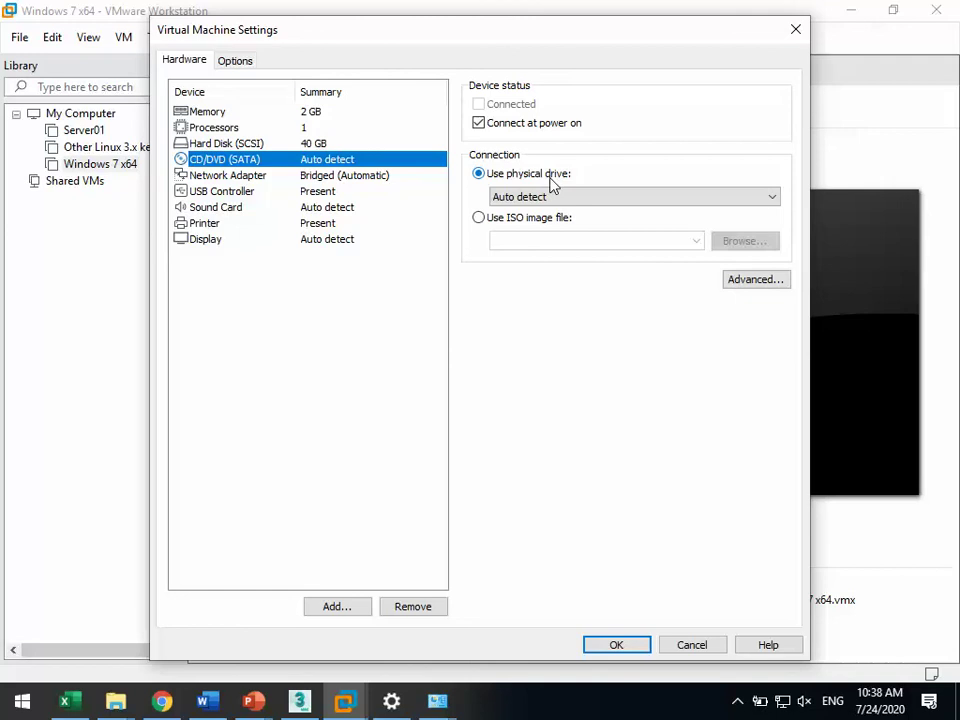
pyautogui.click(508, 222)
pyautogui.click(738, 240)
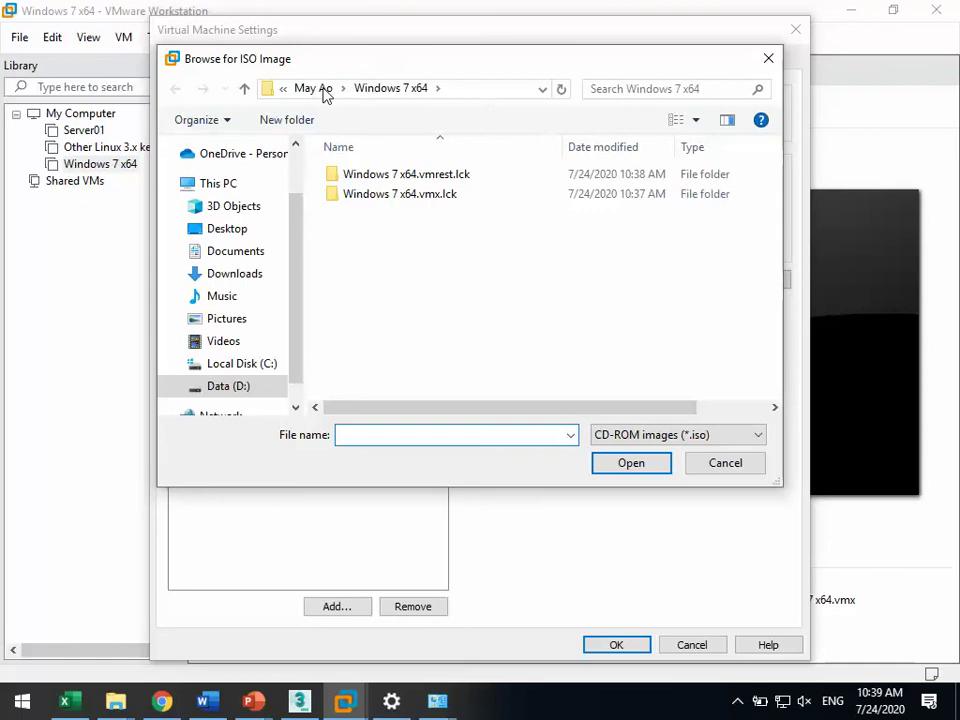
# Step: Choose the Win 7-Super-Lite-x86-Install-2017 ISO from _3. Software\May Ao\ISO\Windows in the OneDrive - hotec.edu.vn folder
pyautogui.click(205, 366)
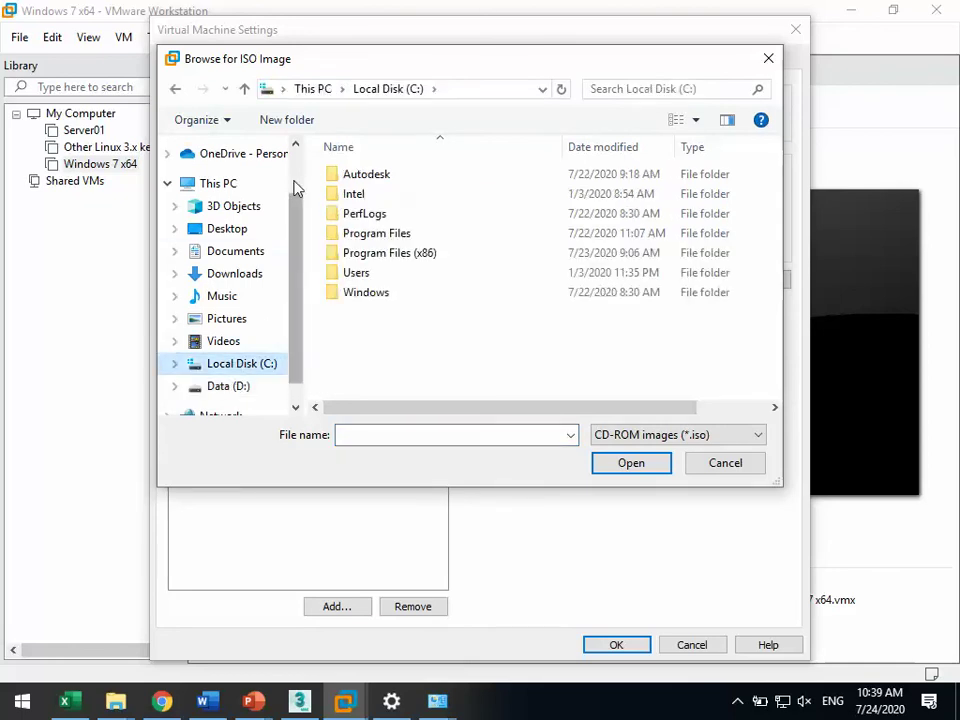
pyautogui.scroll(1, 305, 173)
pyautogui.click(246, 192)
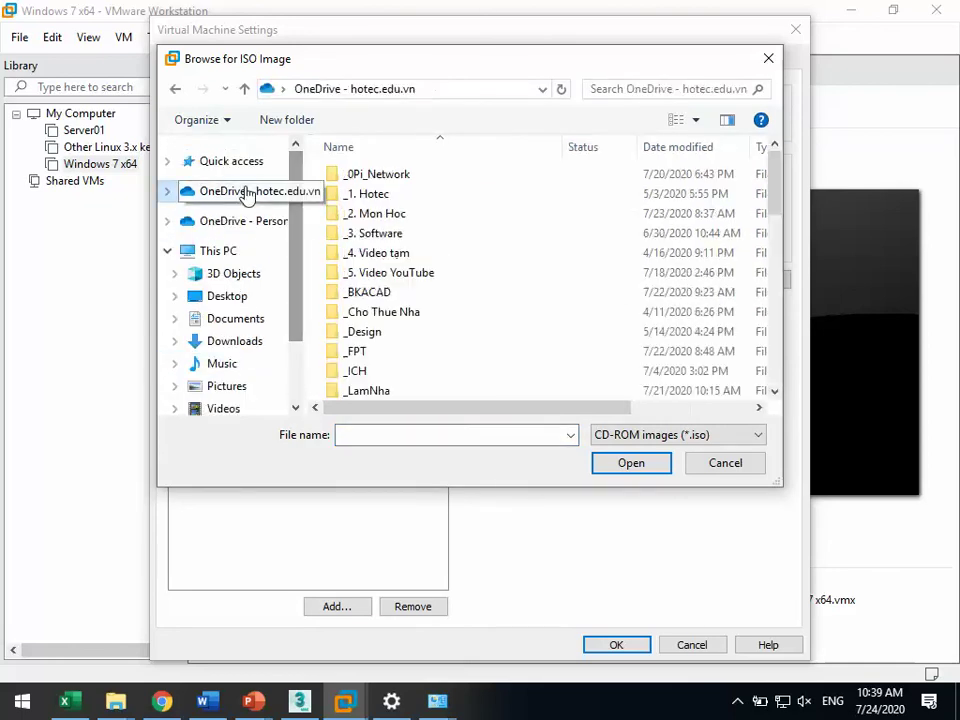
pyautogui.doubleClick(390, 235)
pyautogui.scroll(-5, 395, 240)
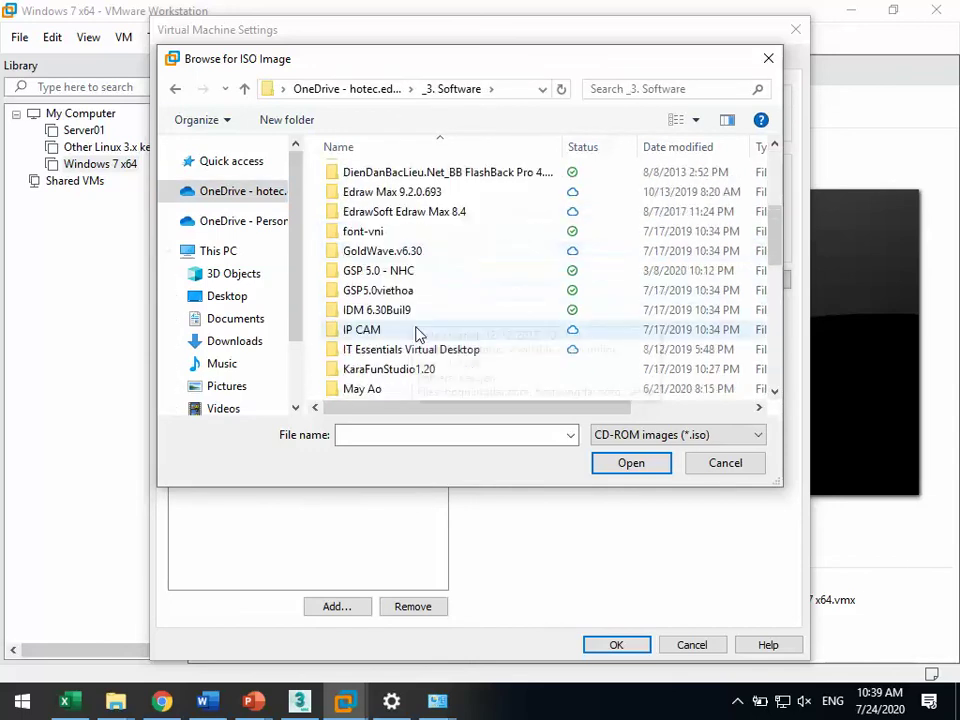
pyautogui.doubleClick(420, 329)
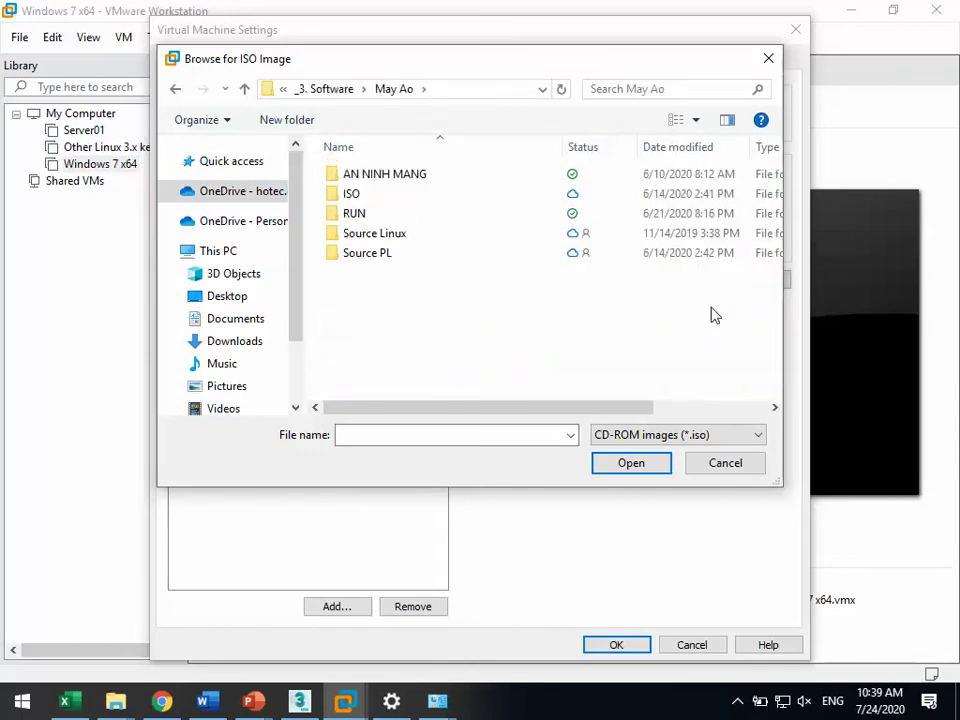
pyautogui.doubleClick(403, 197)
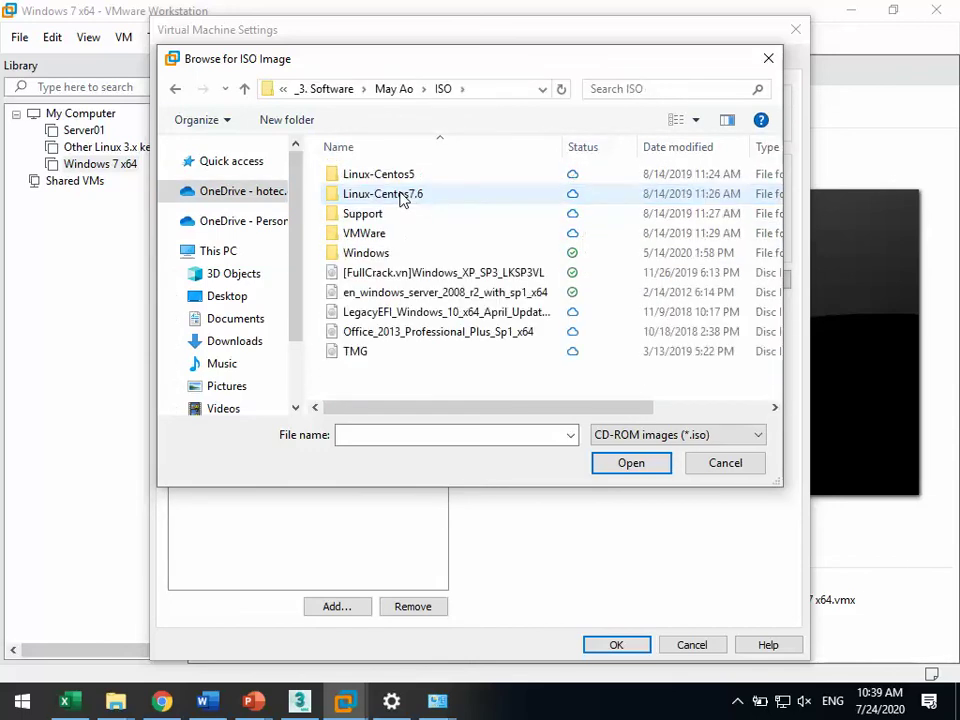
pyautogui.doubleClick(385, 255)
pyautogui.click(481, 177)
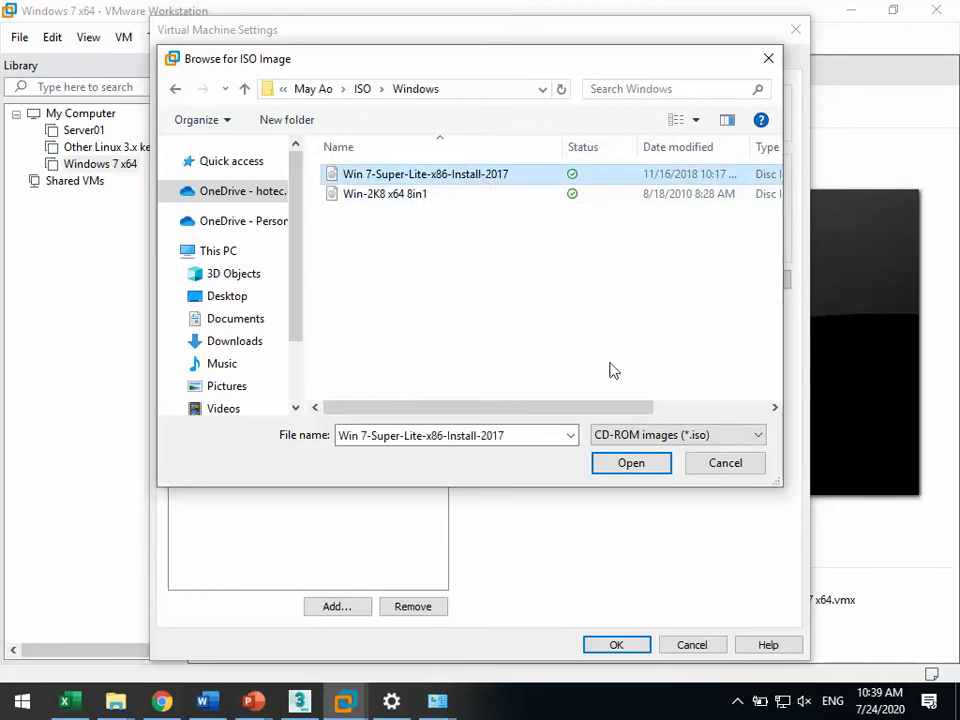
pyautogui.click(655, 466)
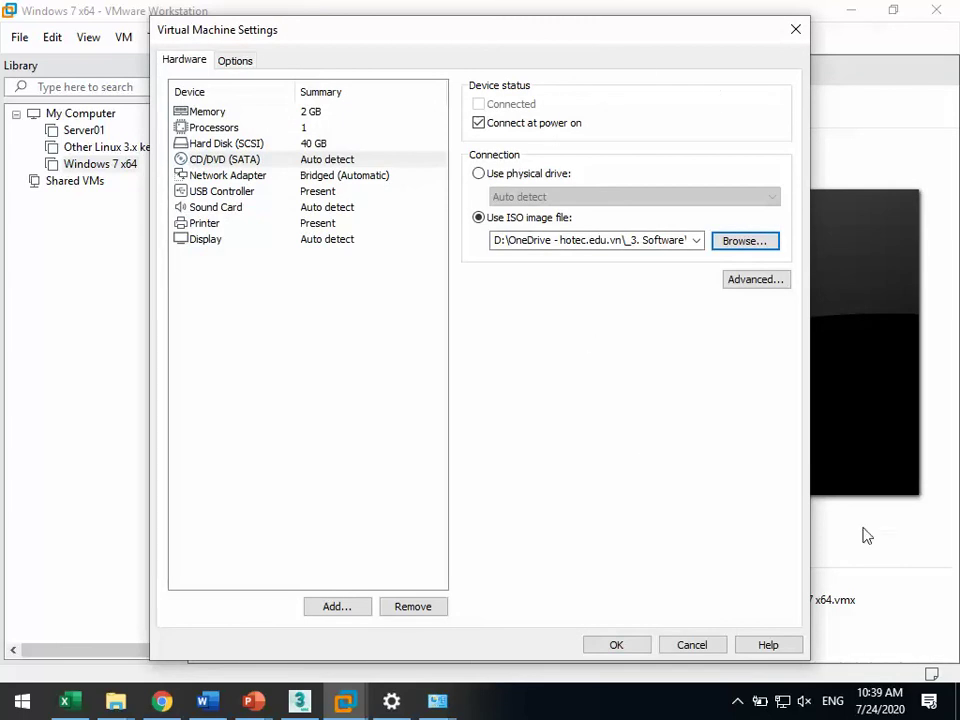
# Step: Save the virtual machine settings, power on the Windows 7 x64 machine, and dismiss the installation hint
pyautogui.click(272, 160)
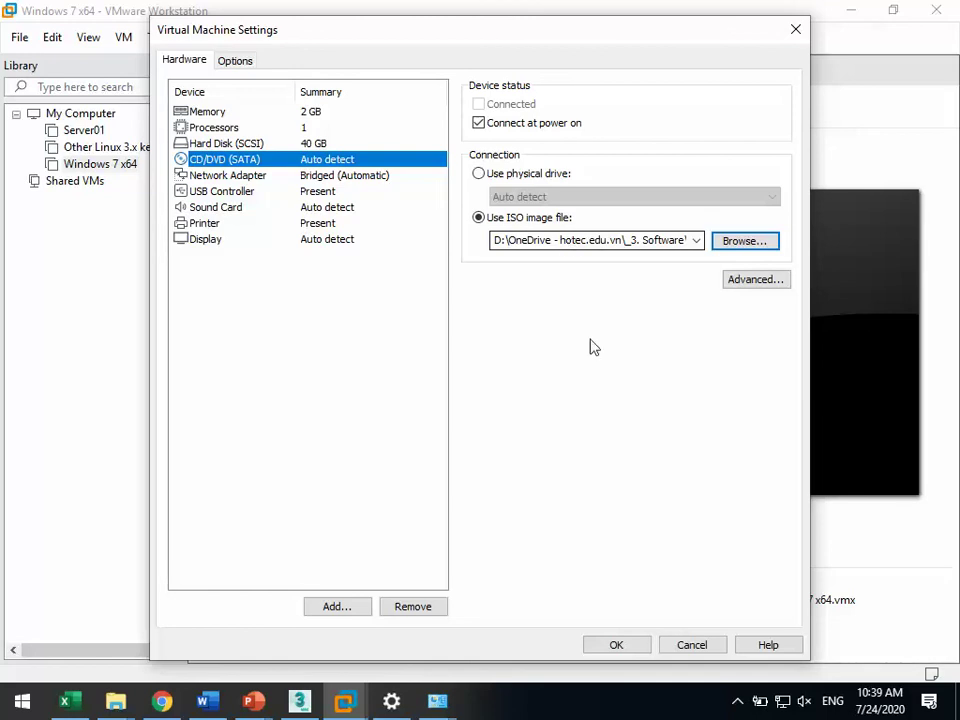
pyautogui.click(640, 648)
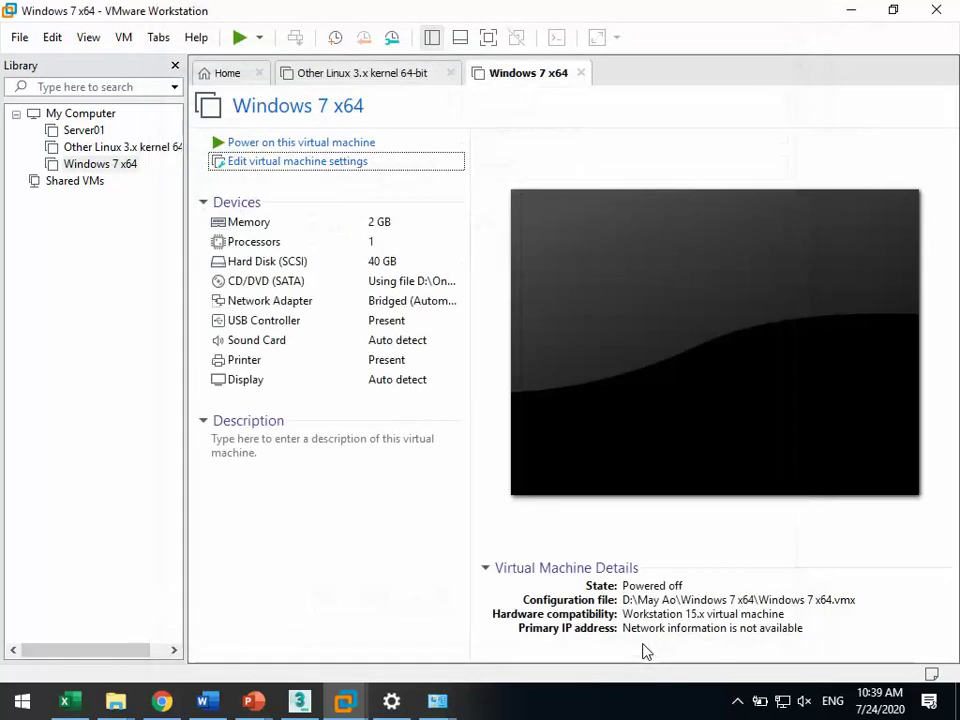
pyautogui.click(291, 145)
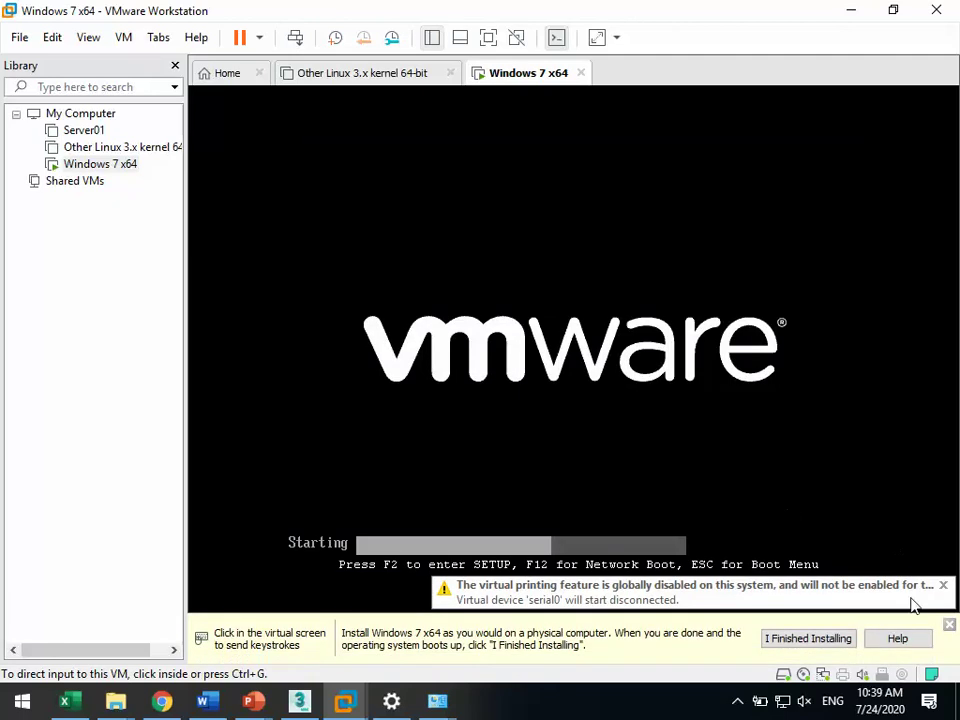
pyautogui.click(949, 636)
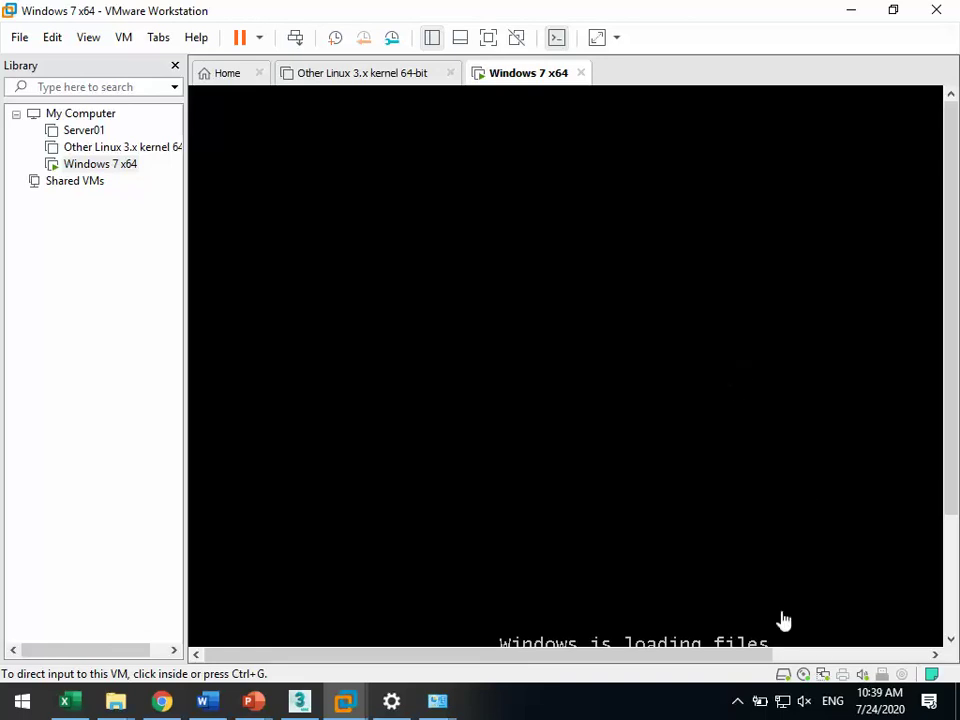
# Step: Try the stretched guest display and the full-screen mode, and return to the normal window view
pyautogui.moveTo(746, 661)
pyautogui.mouseDown()
pyautogui.moveTo(846, 663)
pyautogui.moveTo(746, 663)
pyautogui.mouseUp()
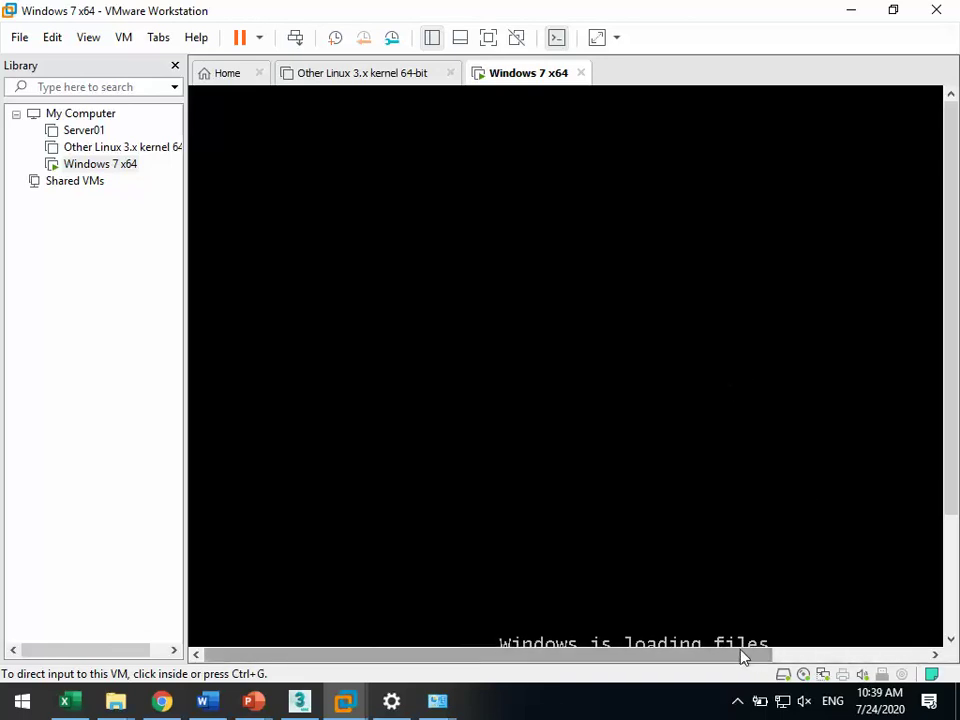
pyautogui.click(596, 38)
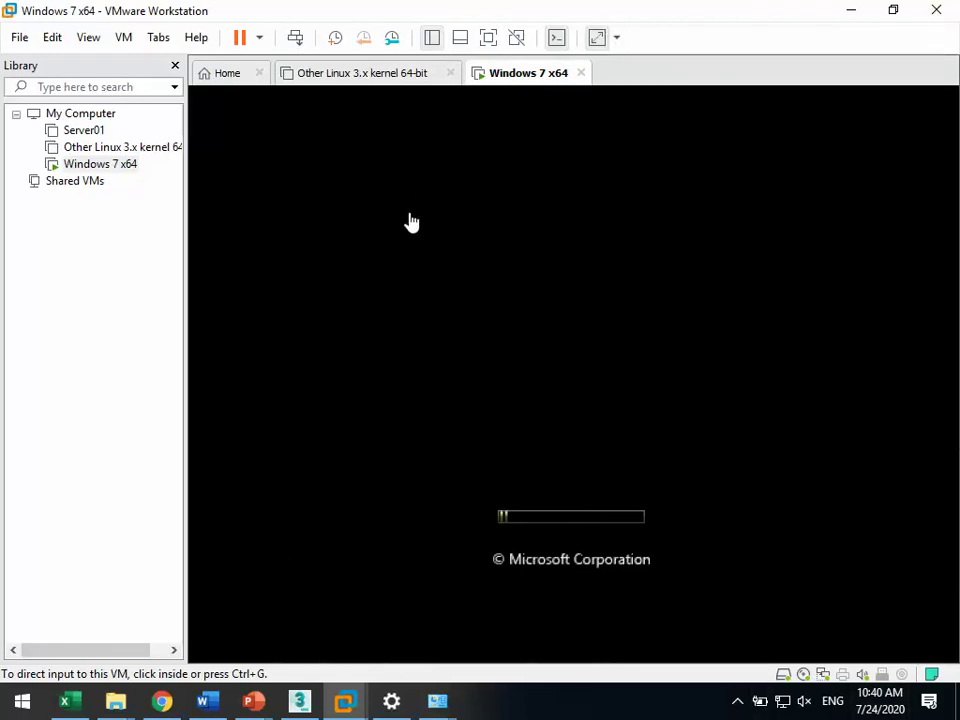
pyautogui.click(592, 42)
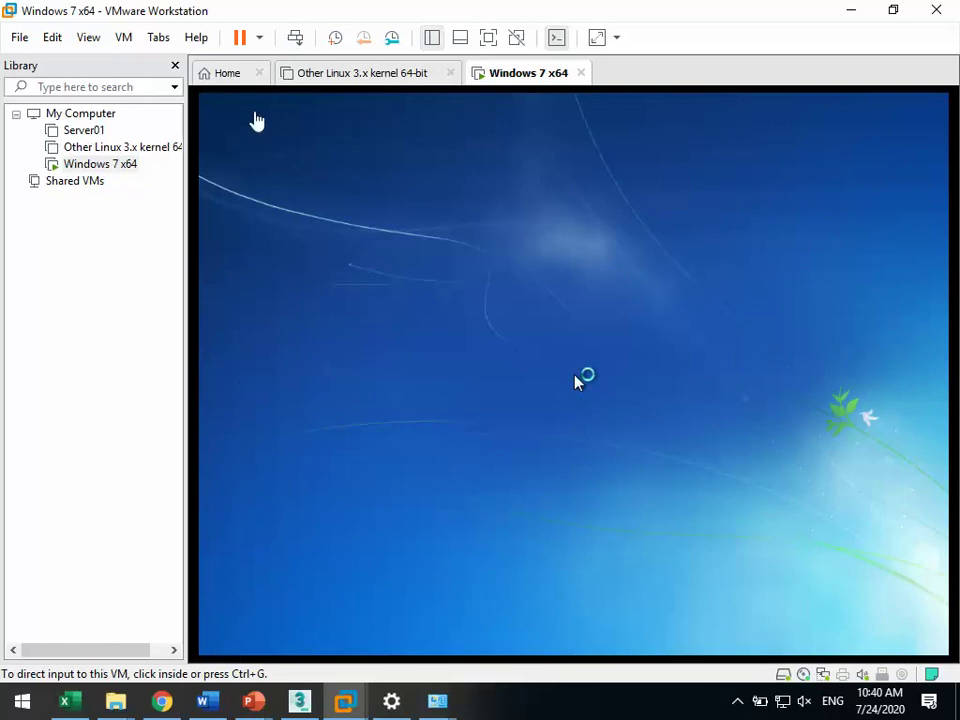
pyautogui.click(488, 38)
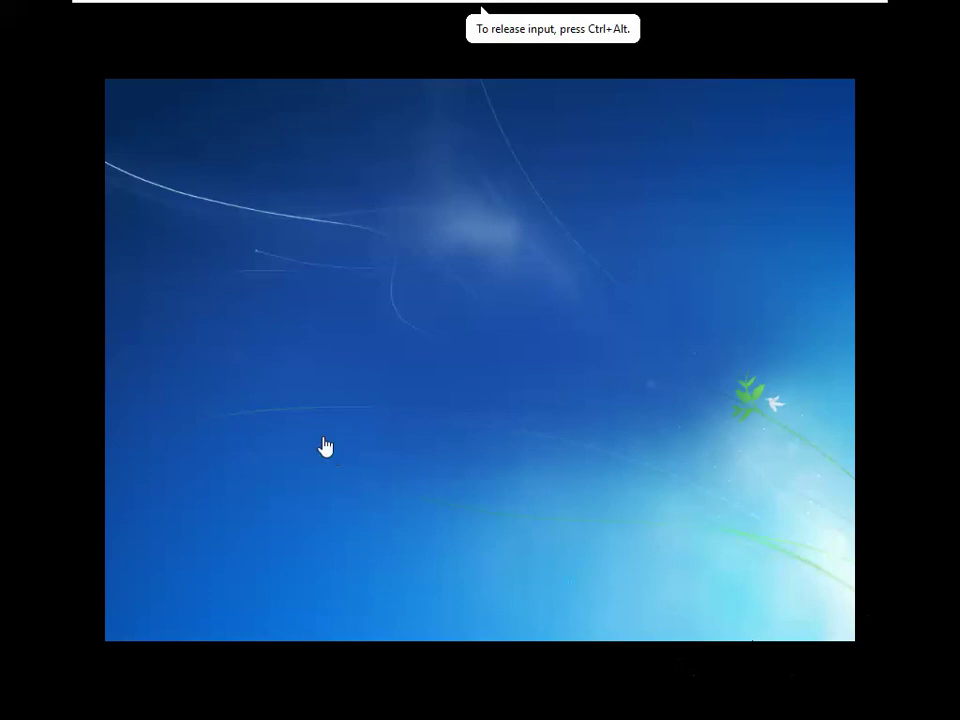
pyautogui.moveTo(546, 11)
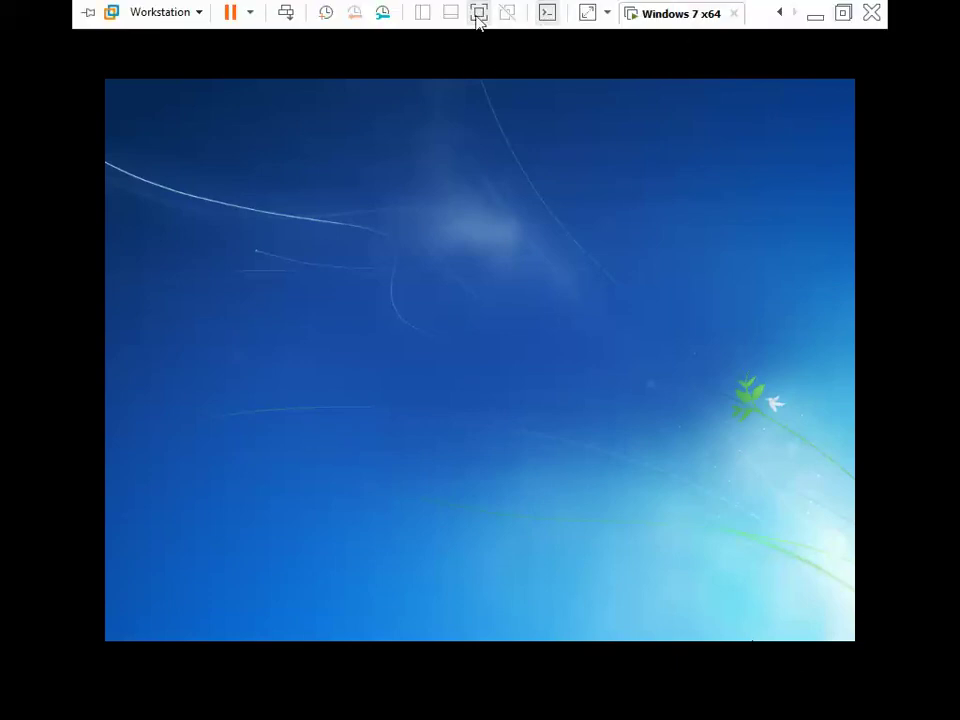
pyautogui.click(480, 15)
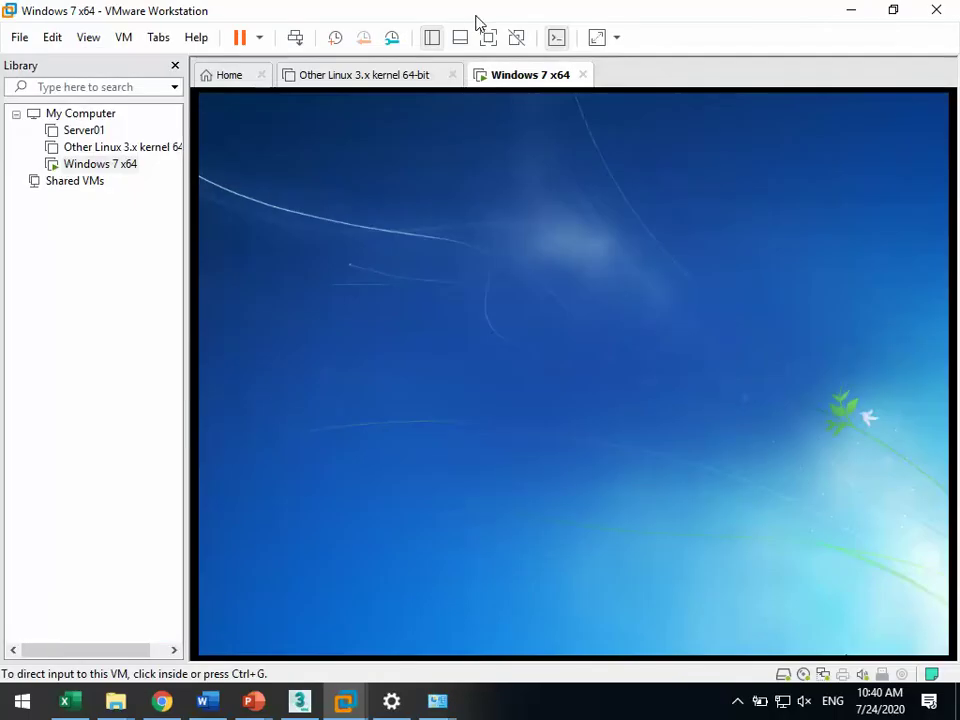
# Step: Stretch the guest display so that it fills the virtual machine's console area
pyautogui.click(597, 40)
pyautogui.click(597, 40)
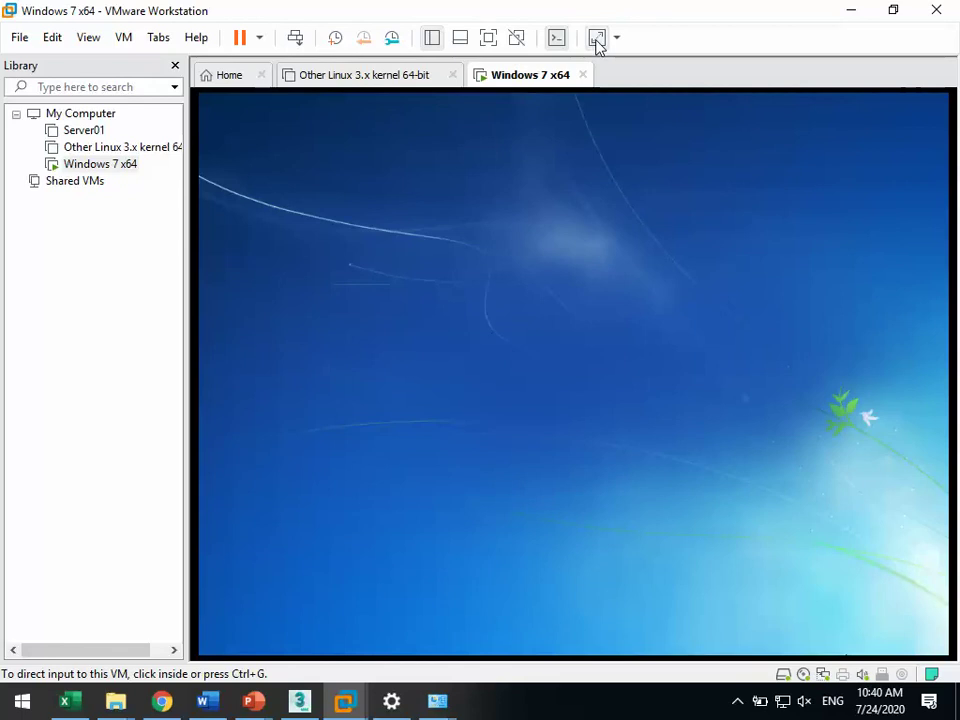
pyautogui.click(597, 40)
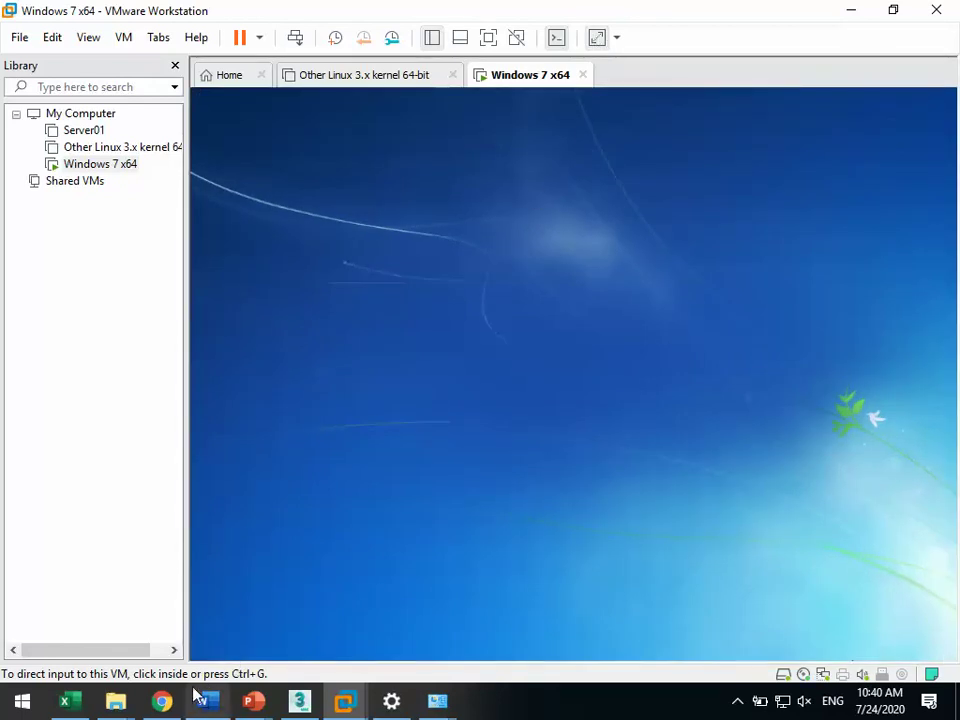
# Step: Switch to Chrome, check the VMware Workstation 15 Pro tutorial video at 11:25, and return to the Windows 7 x64 machine
pyautogui.click(161, 700)
pyautogui.click(617, 16)
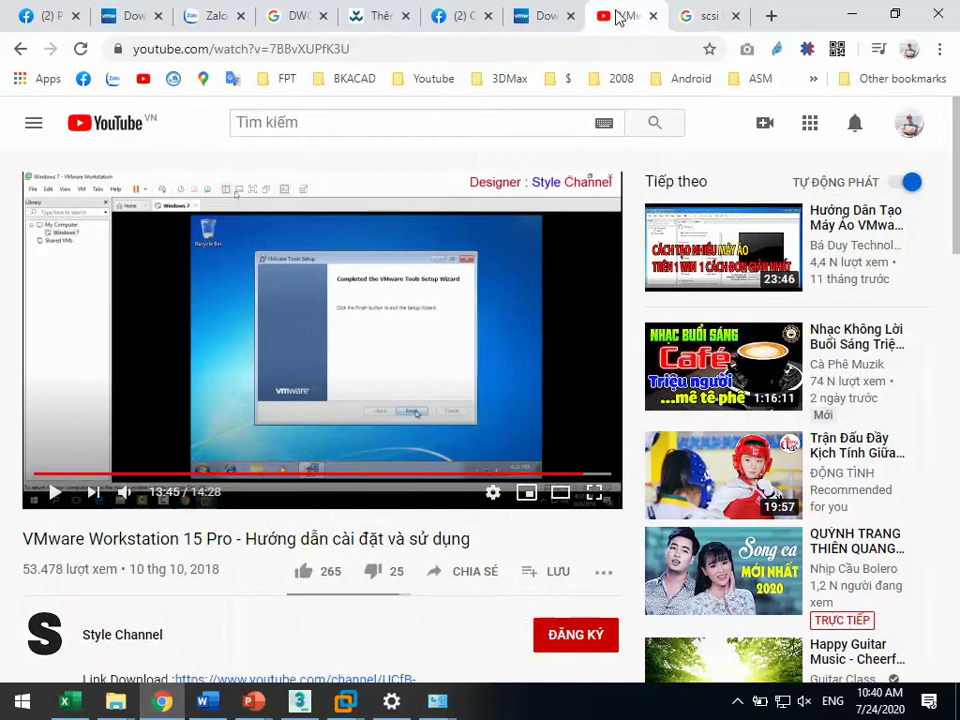
pyautogui.click(490, 474)
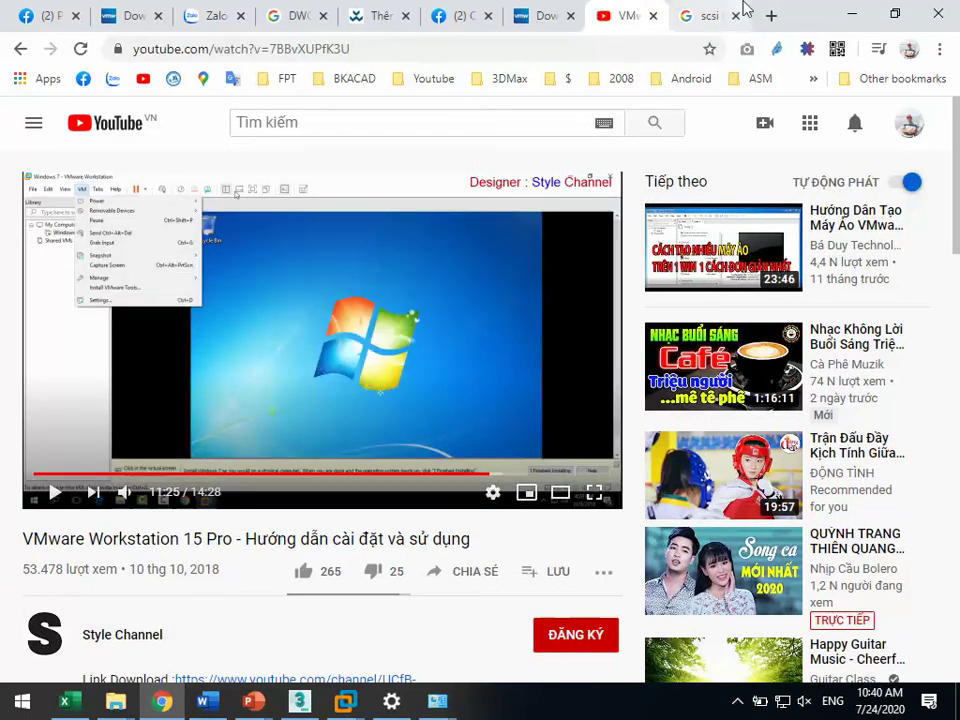
pyautogui.moveTo(350, 700)
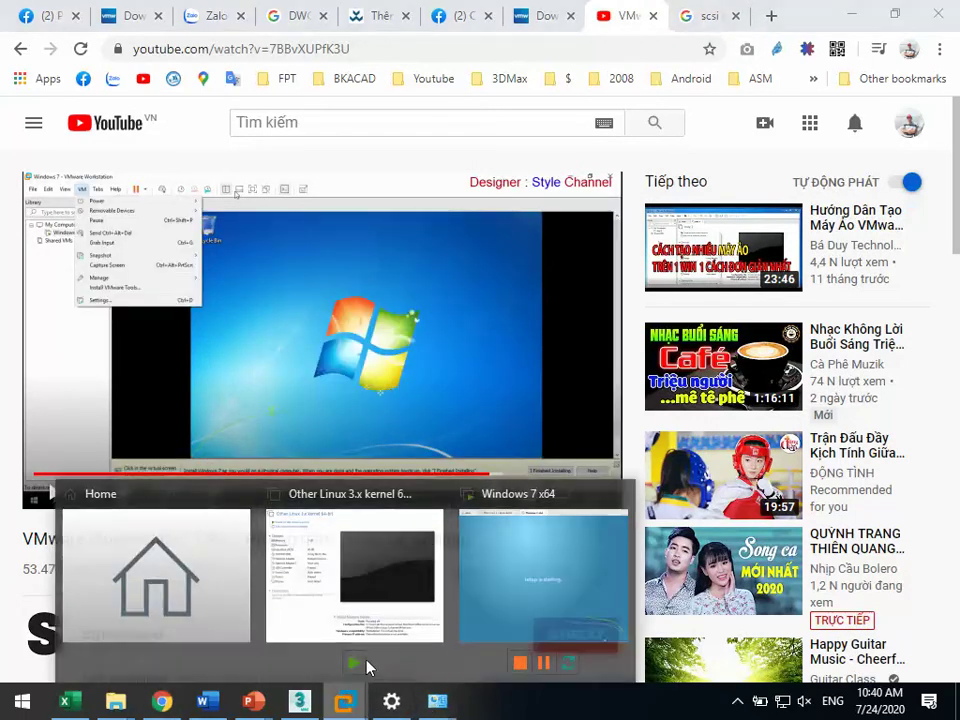
pyautogui.click(474, 592)
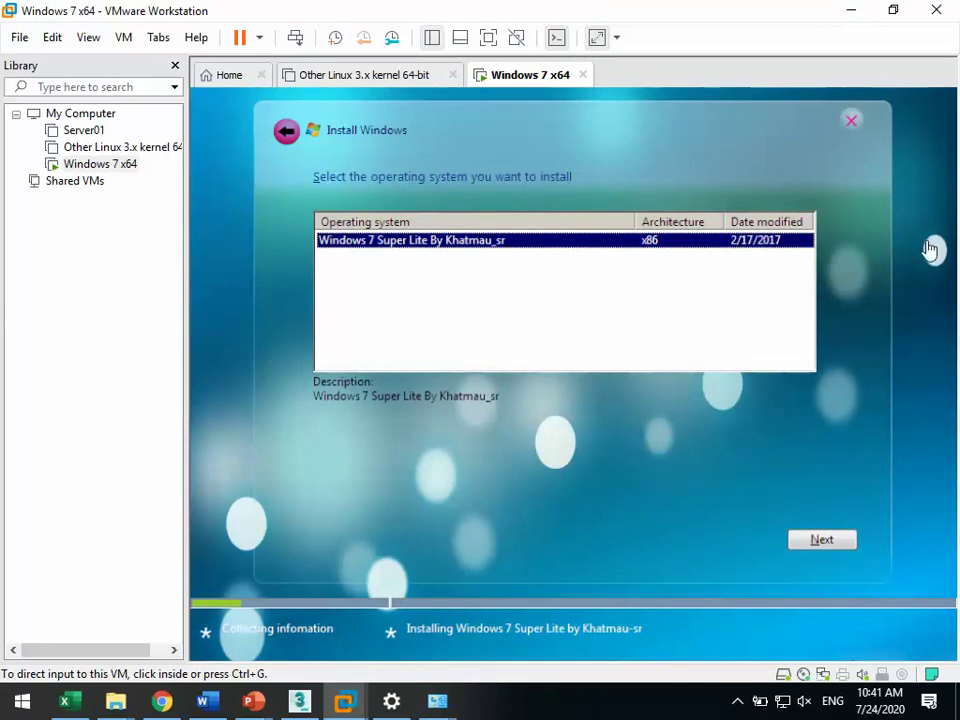
# Step: Continue setup with Windows 7 Super Lite, and try to load a disk driver by rescanning and browsing the available drives
pyautogui.click(822, 550)
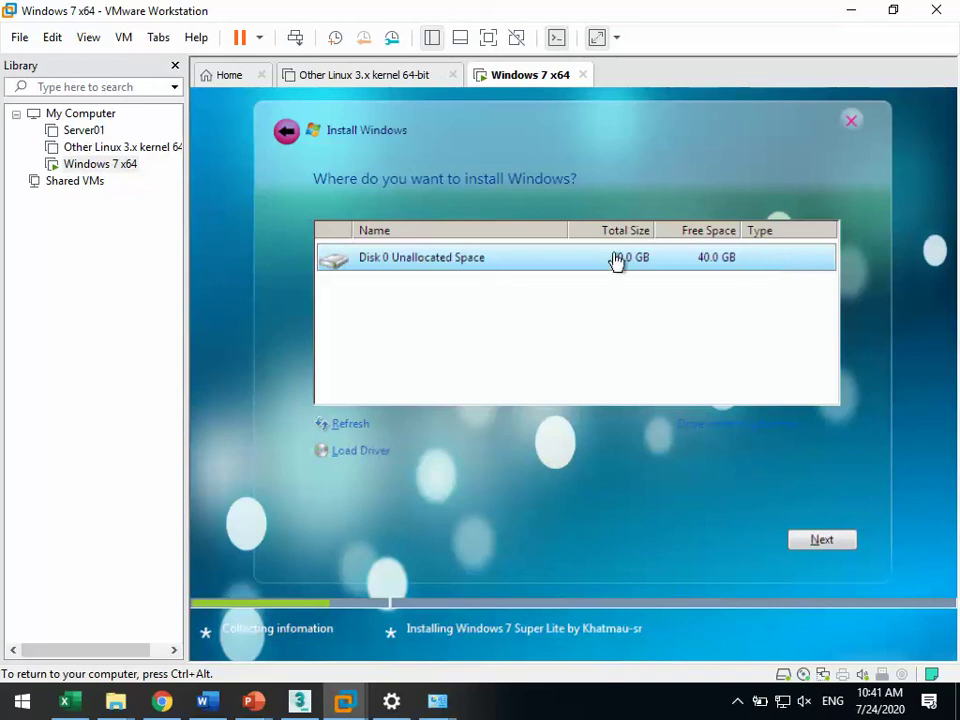
pyautogui.click(355, 453)
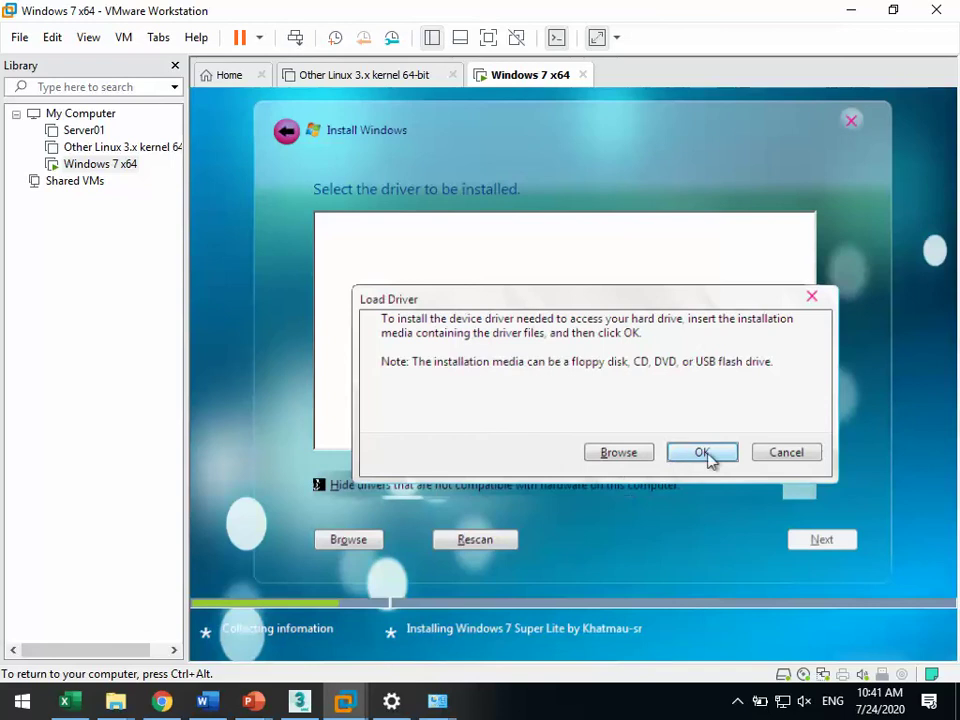
pyautogui.click(779, 455)
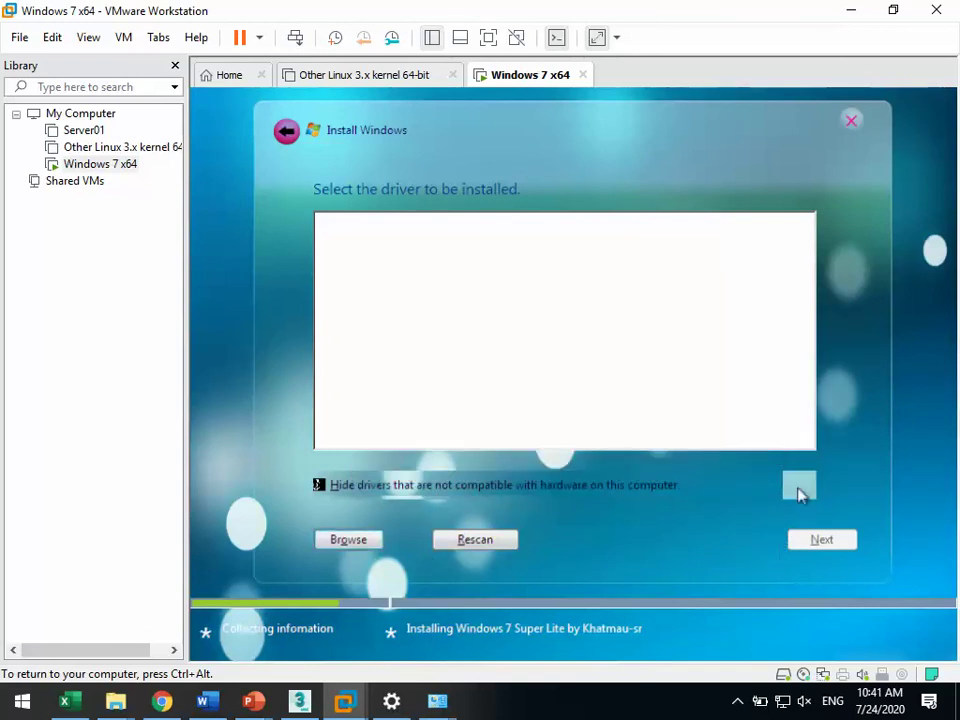
pyautogui.click(455, 541)
pyautogui.press('Return')
pyautogui.click(348, 540)
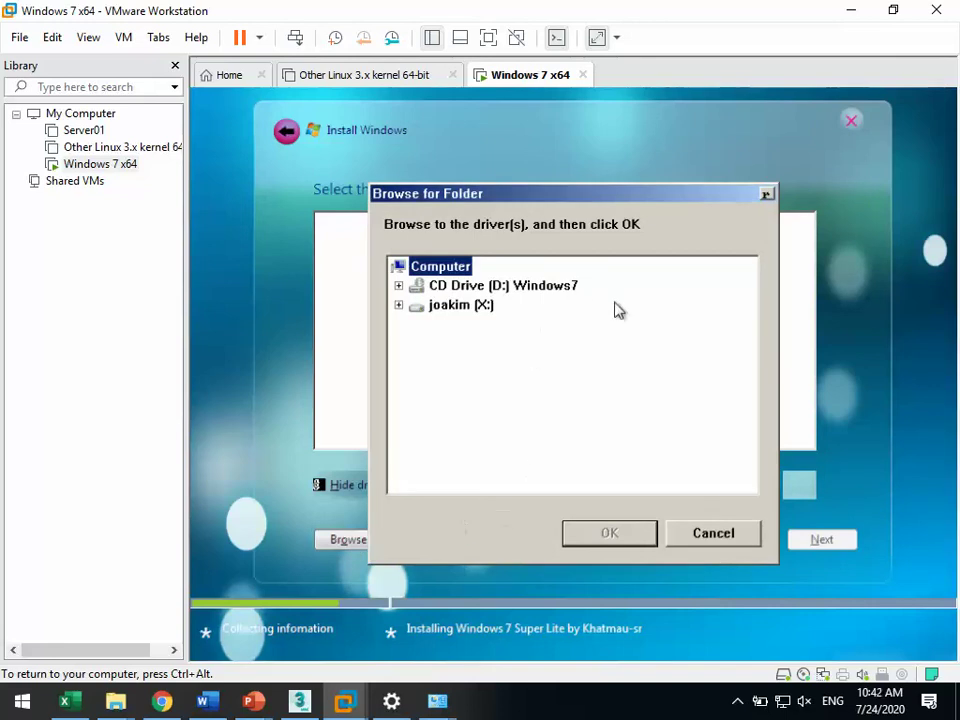
pyautogui.click(715, 536)
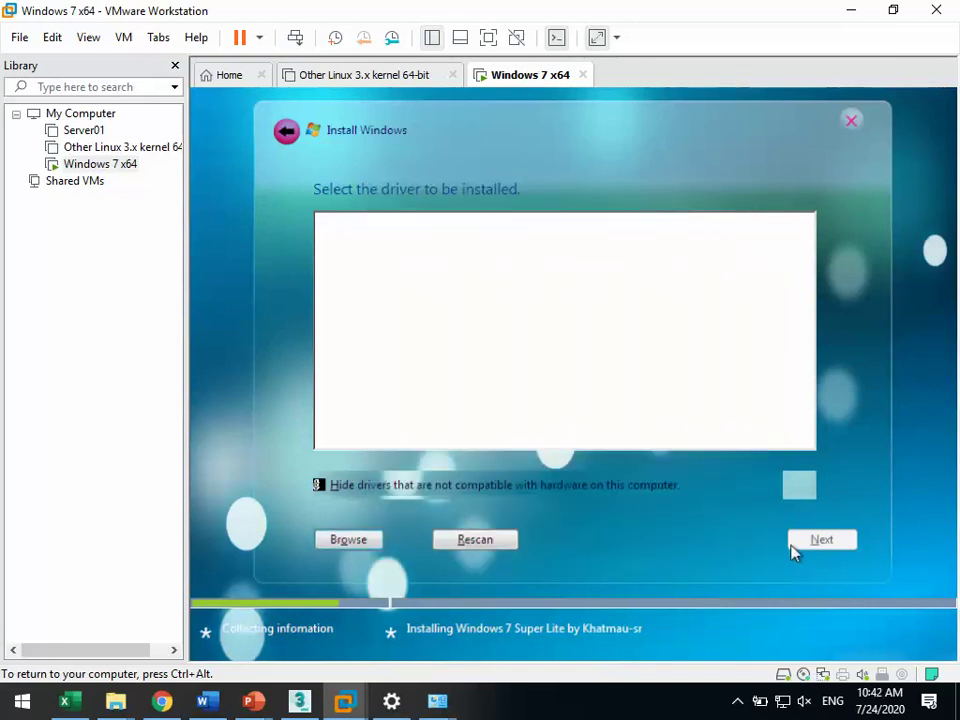
# Step: Cancel the Windows 7 Super Lite installation and release input from the virtual machine
pyautogui.click(851, 123)
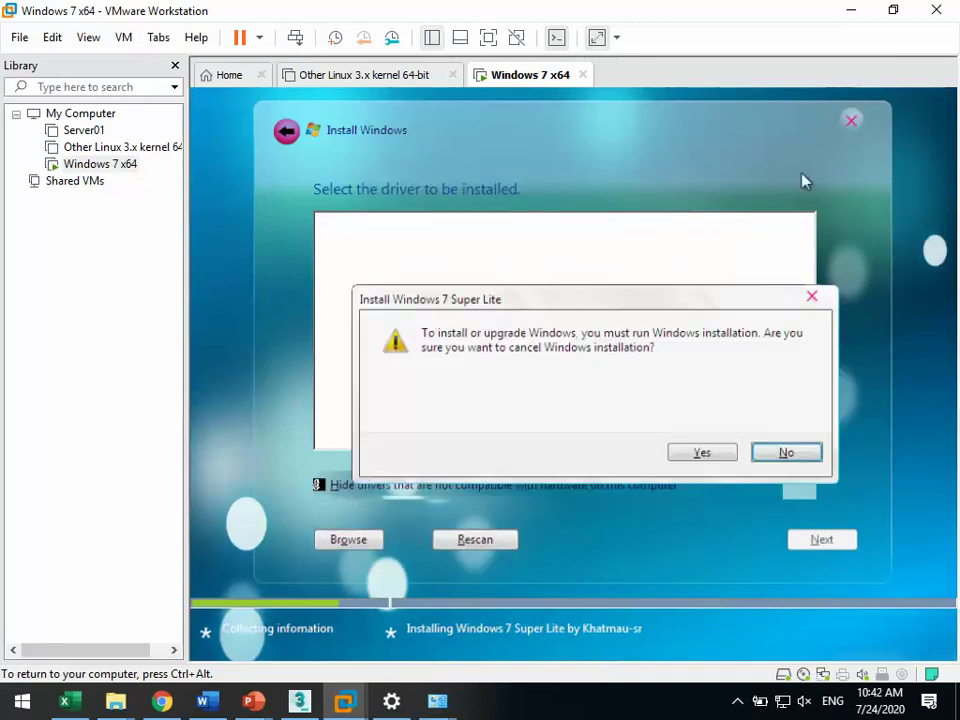
pyautogui.click(688, 458)
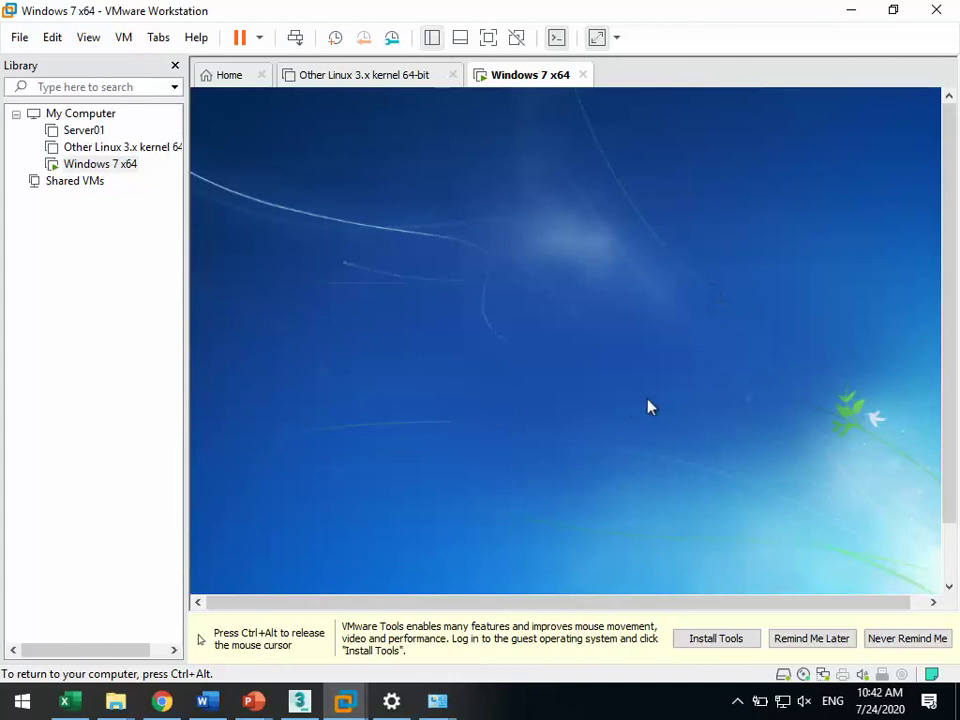
pyautogui.hotkey('ctrl', 'alt')
pyautogui.scroll(-2, 951, 437)
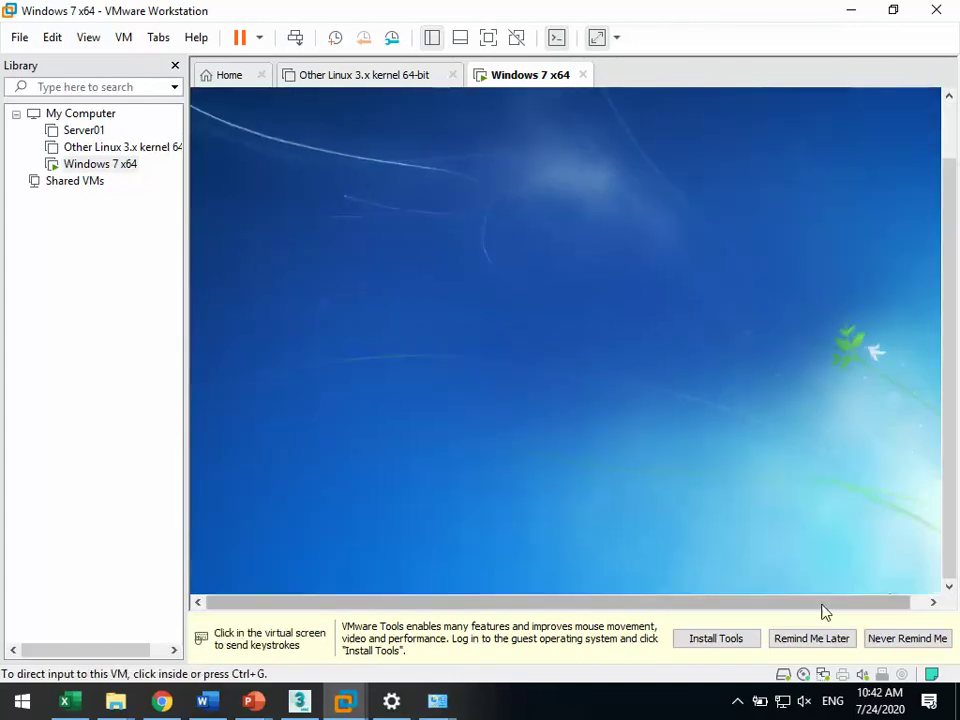
pyautogui.click(560, 343)
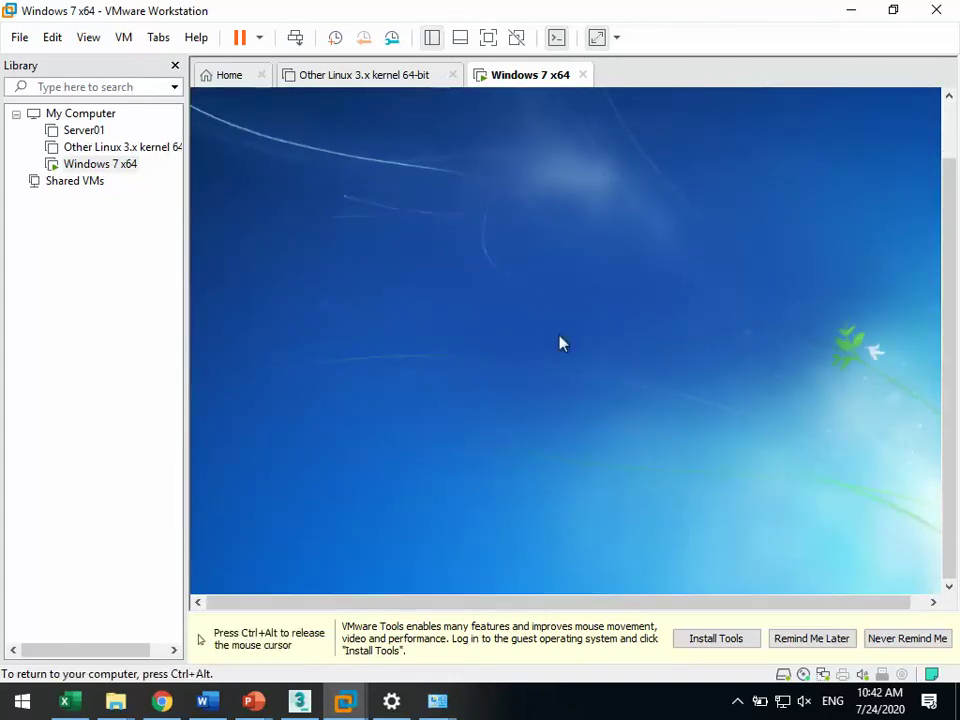
pyautogui.hotkey('ctrl', 'alt')
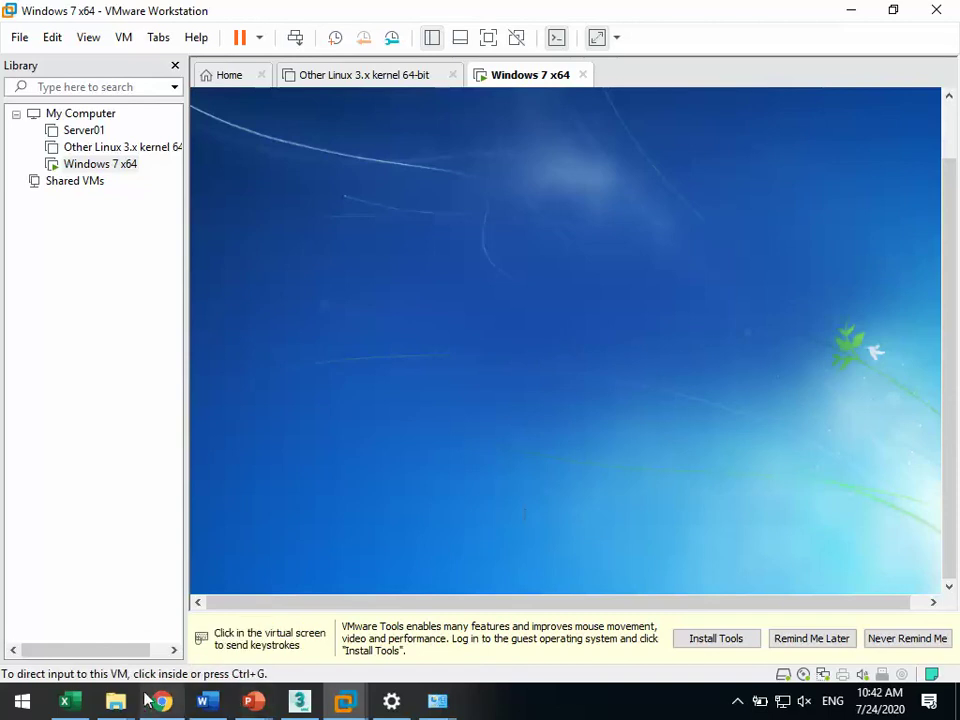
# Step: Switch to Chrome, rewind the VMware Workstation tutorial to 8:16 to check its Windows installation stages, and return to the Windows 7 x64 machine
pyautogui.click(163, 702)
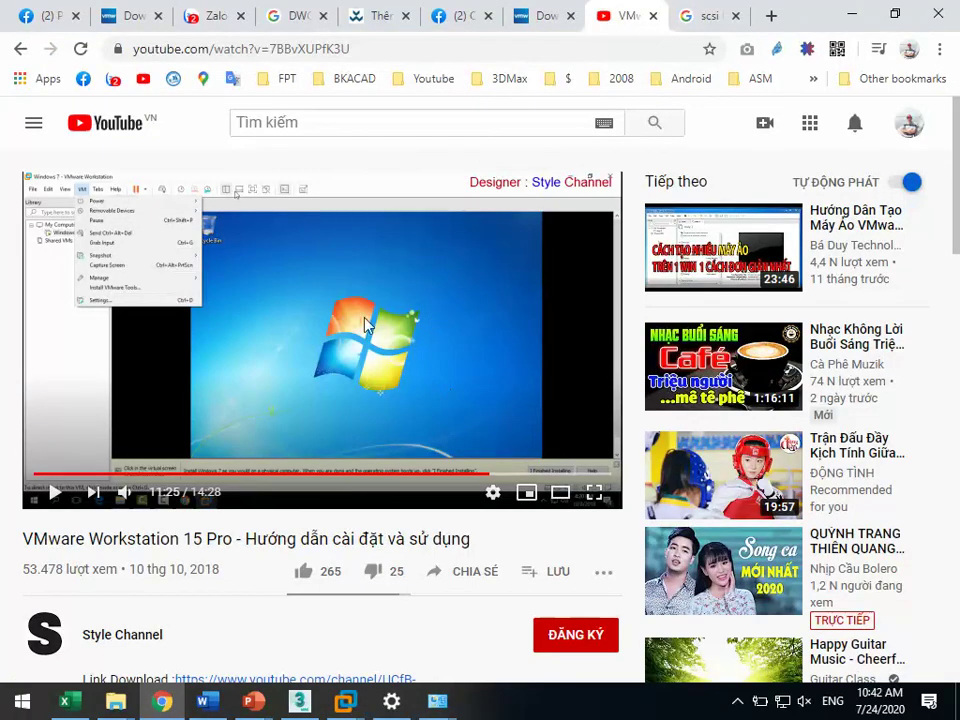
pyautogui.click(445, 478)
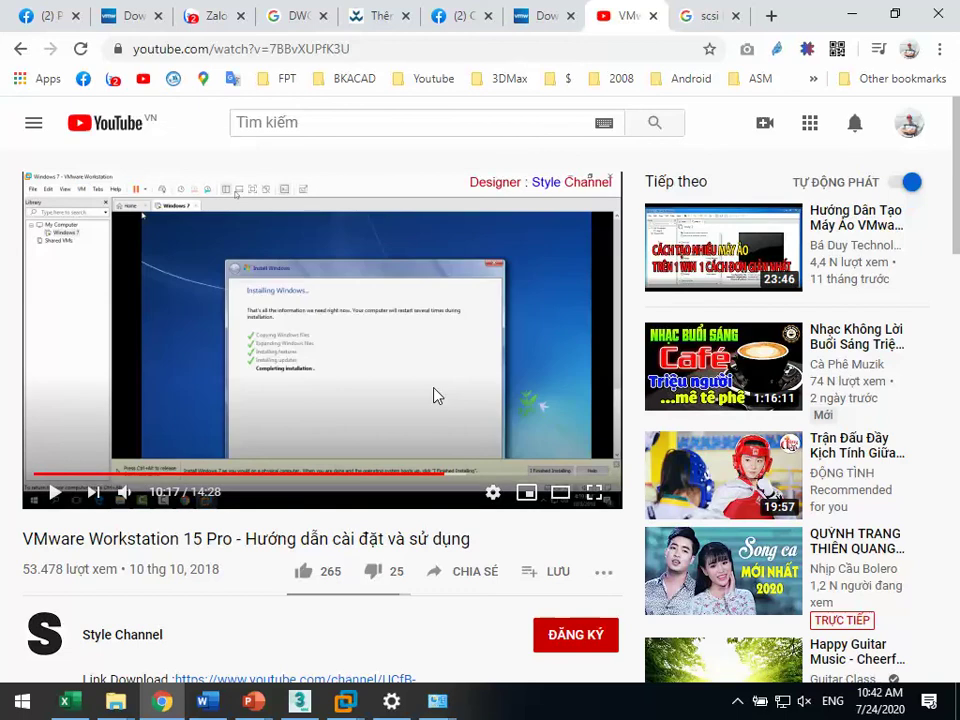
pyautogui.click(406, 478)
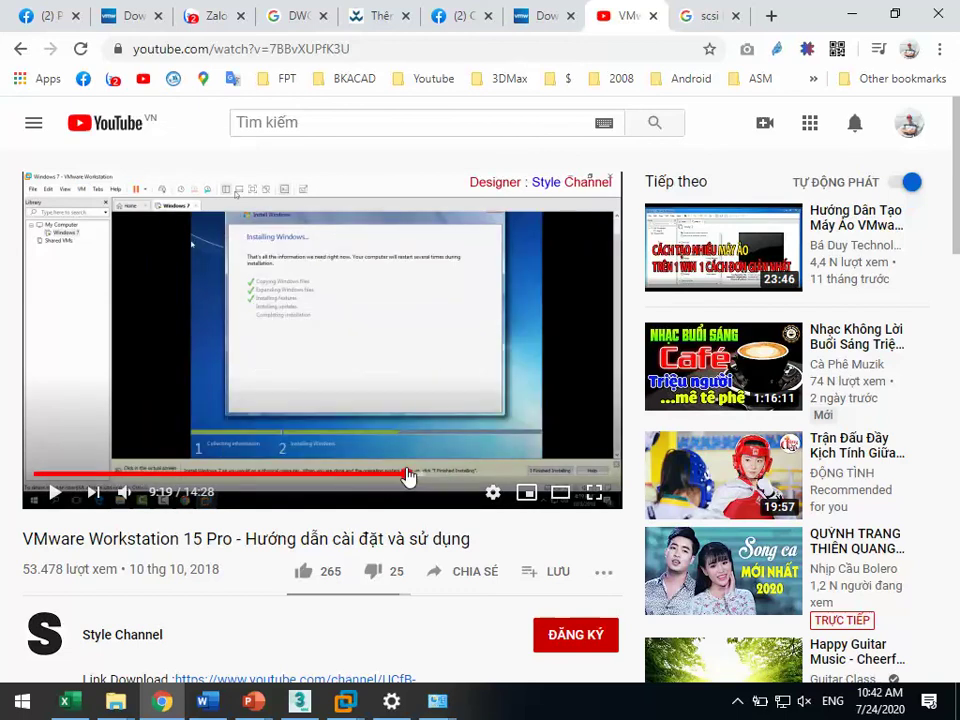
pyautogui.click(393, 478)
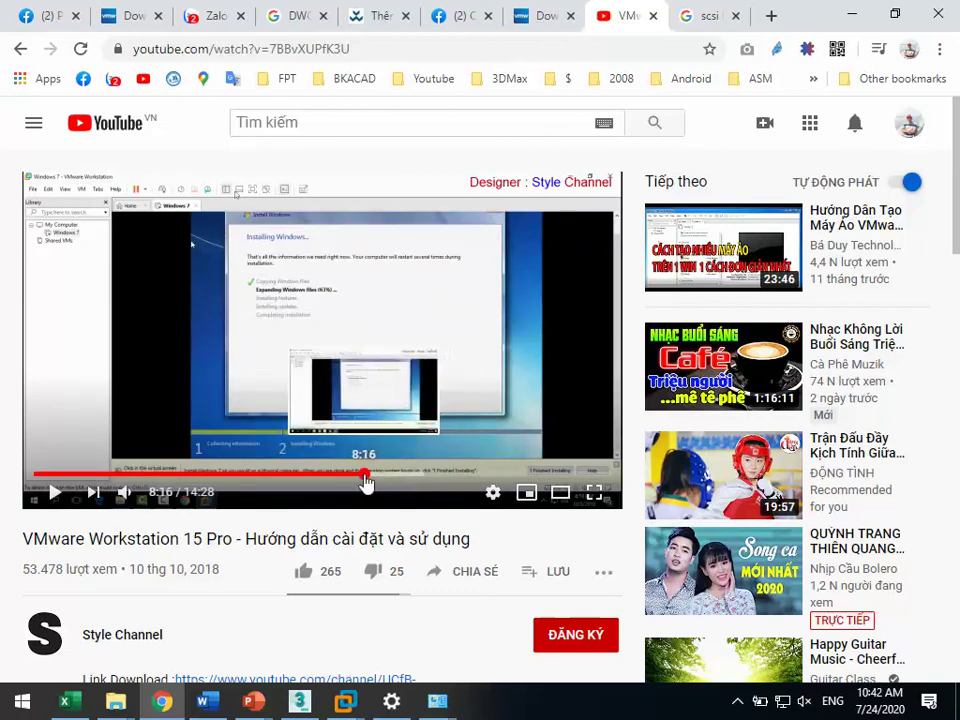
pyautogui.click(366, 478)
pyautogui.click(370, 344)
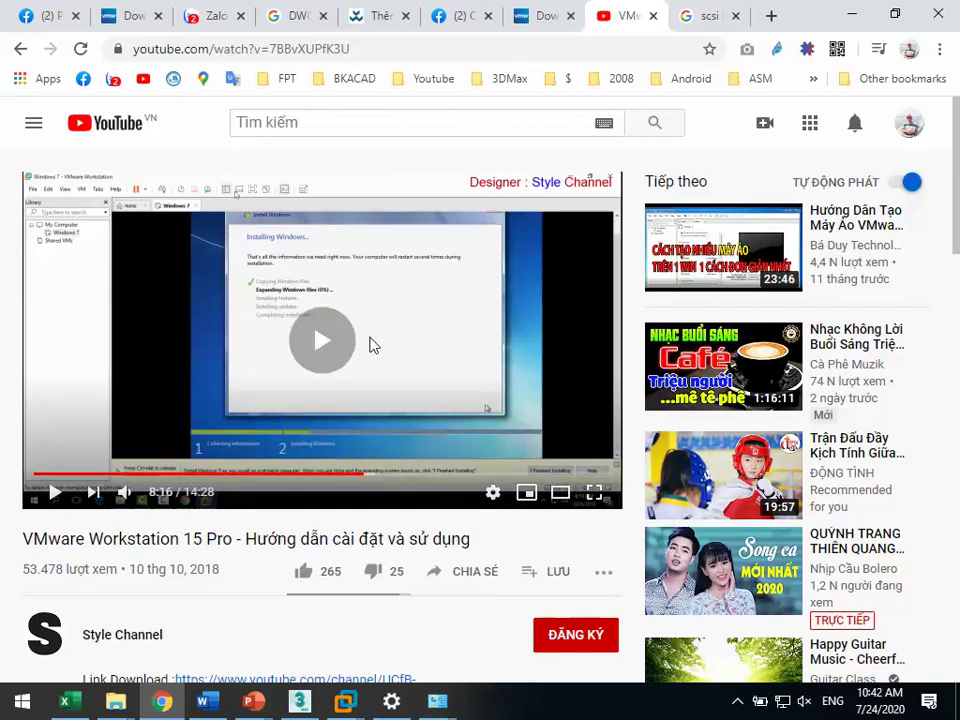
pyautogui.hotkey('alt', 'Tab')
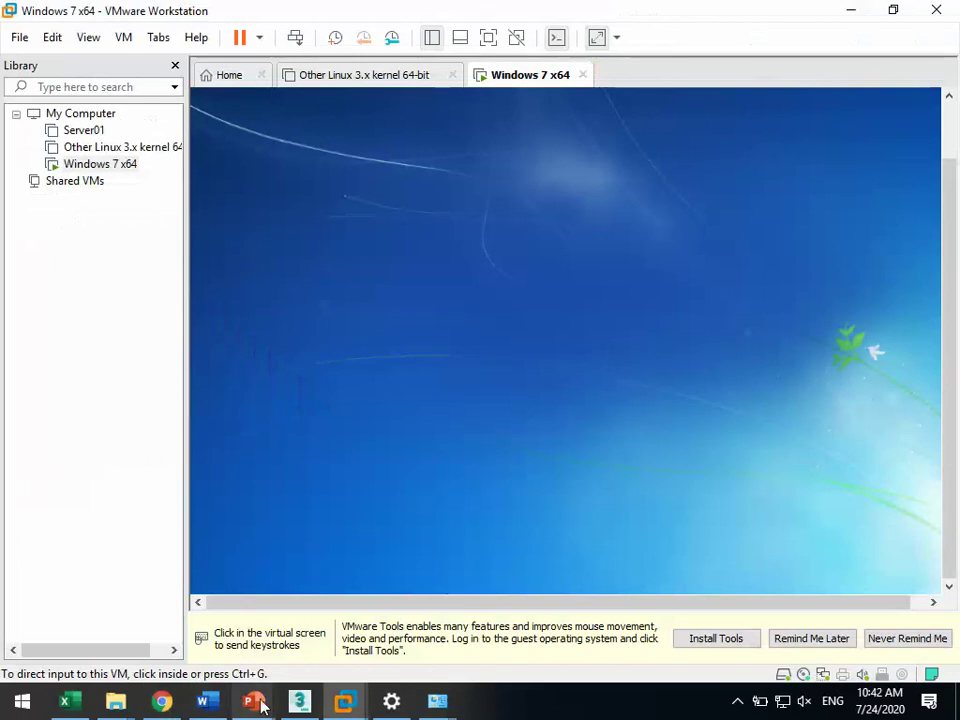
pyautogui.click(581, 309)
pyautogui.hotkey('ctrl', 'alt')
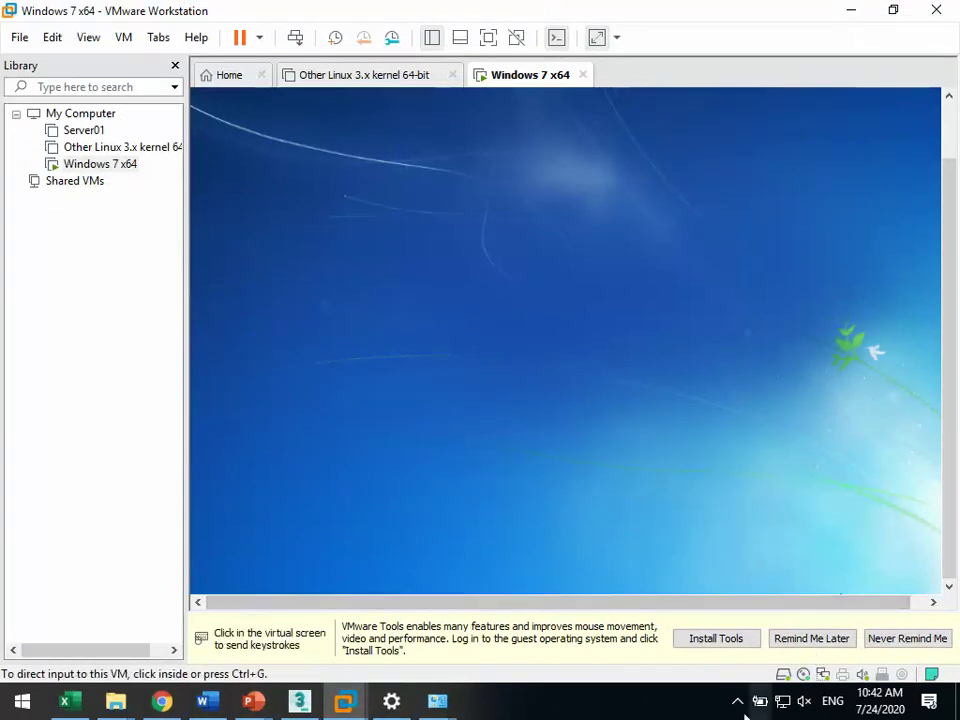